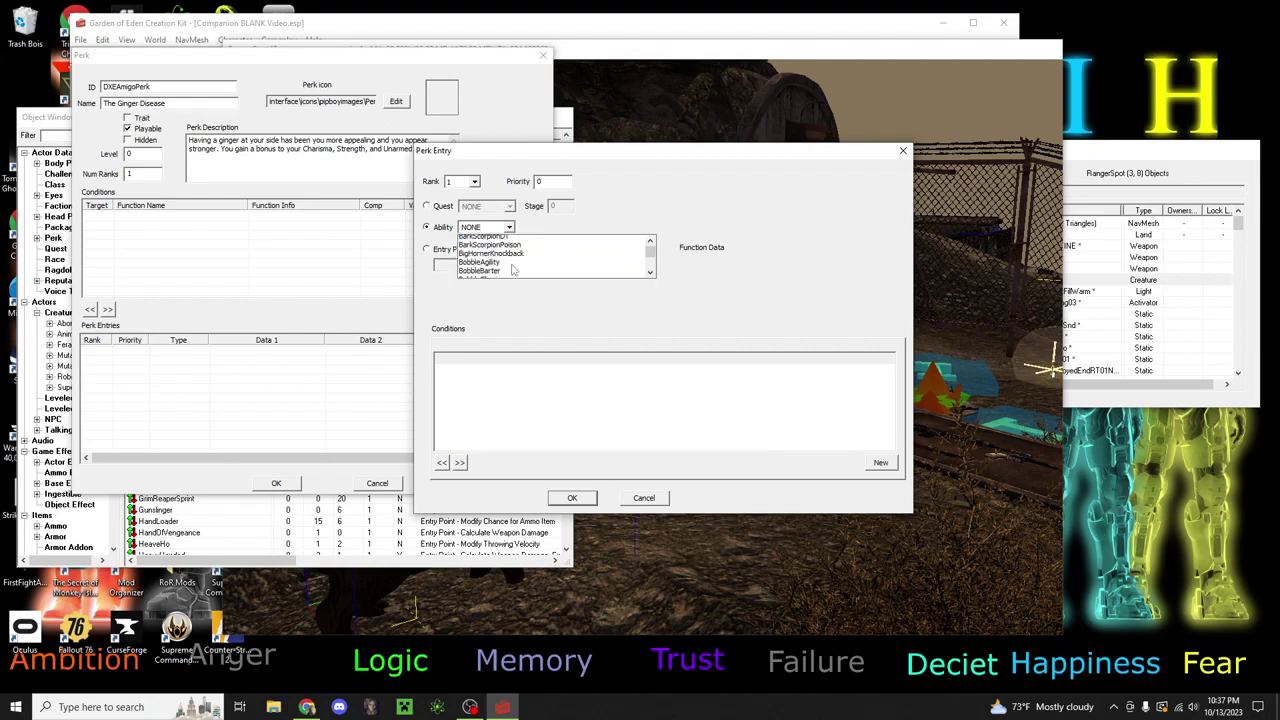
Step: Add BobbleCharisma and BobbleStrength as ability entries of The Ginger Disease perk
{"action": "left_click", "coordinate": [512, 266]}
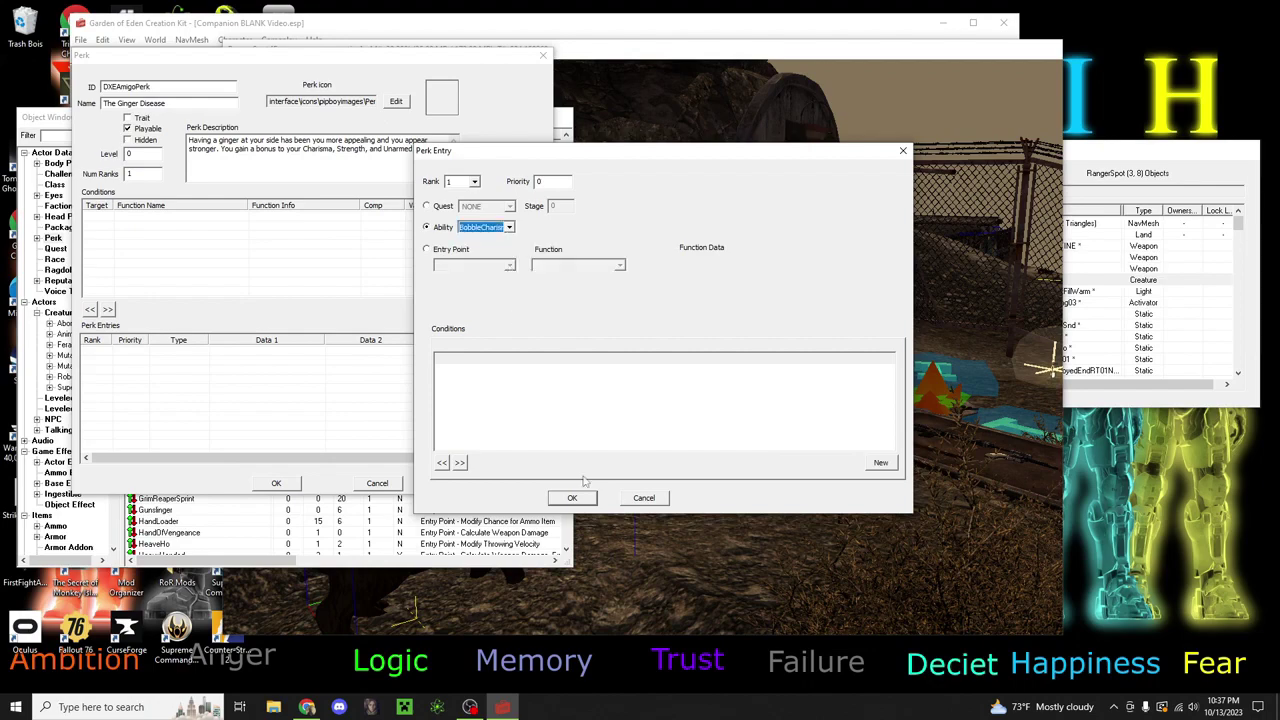
{"action": "left_click", "coordinate": [578, 499]}
{"action": "right_click", "coordinate": [215, 375]}
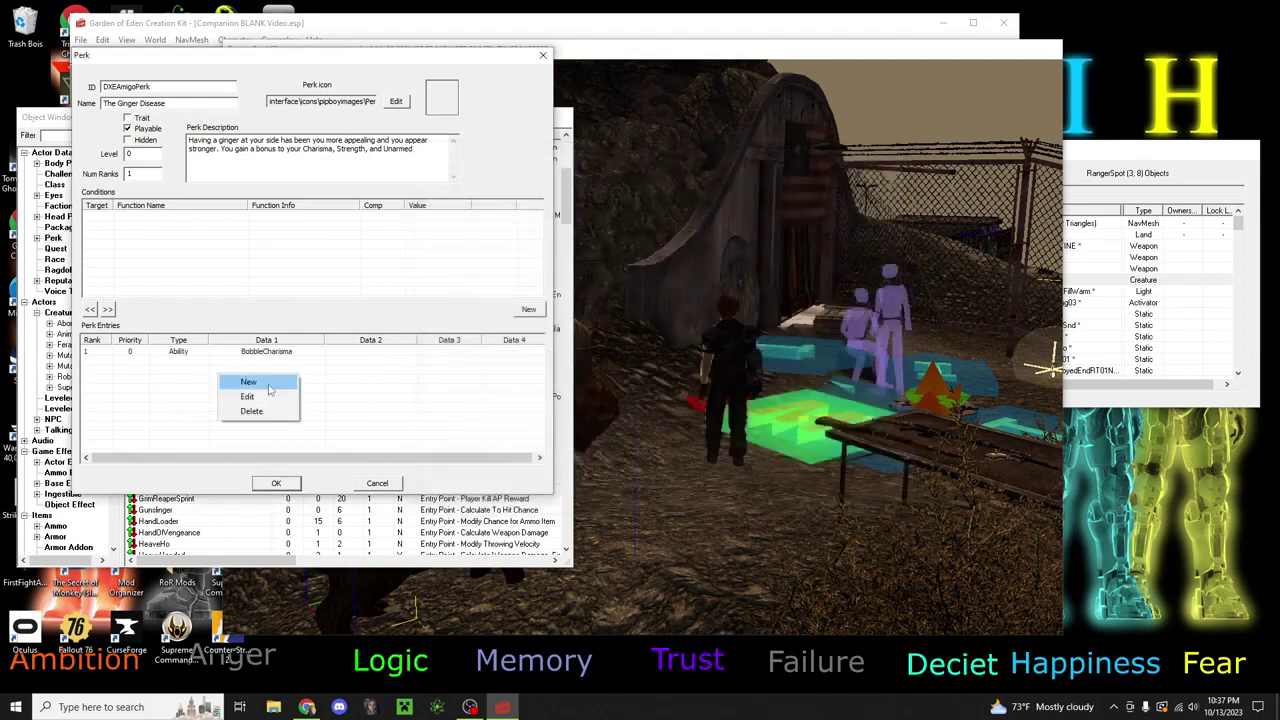
{"action": "left_click", "coordinate": [248, 382]}
{"action": "left_click", "coordinate": [98, 150]}
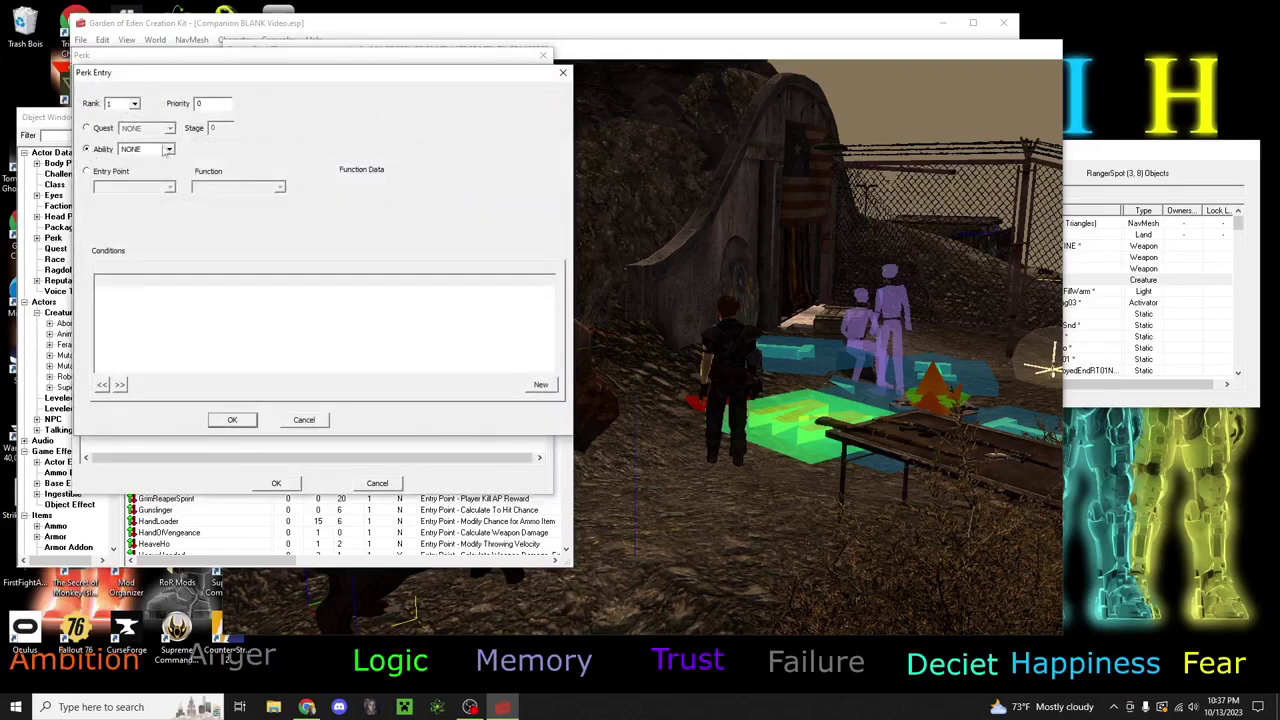
{"action": "left_click", "coordinate": [170, 149]}
{"action": "scroll", "coordinate": [180, 180], "scroll_direction": "down", "scroll_amount": 5}
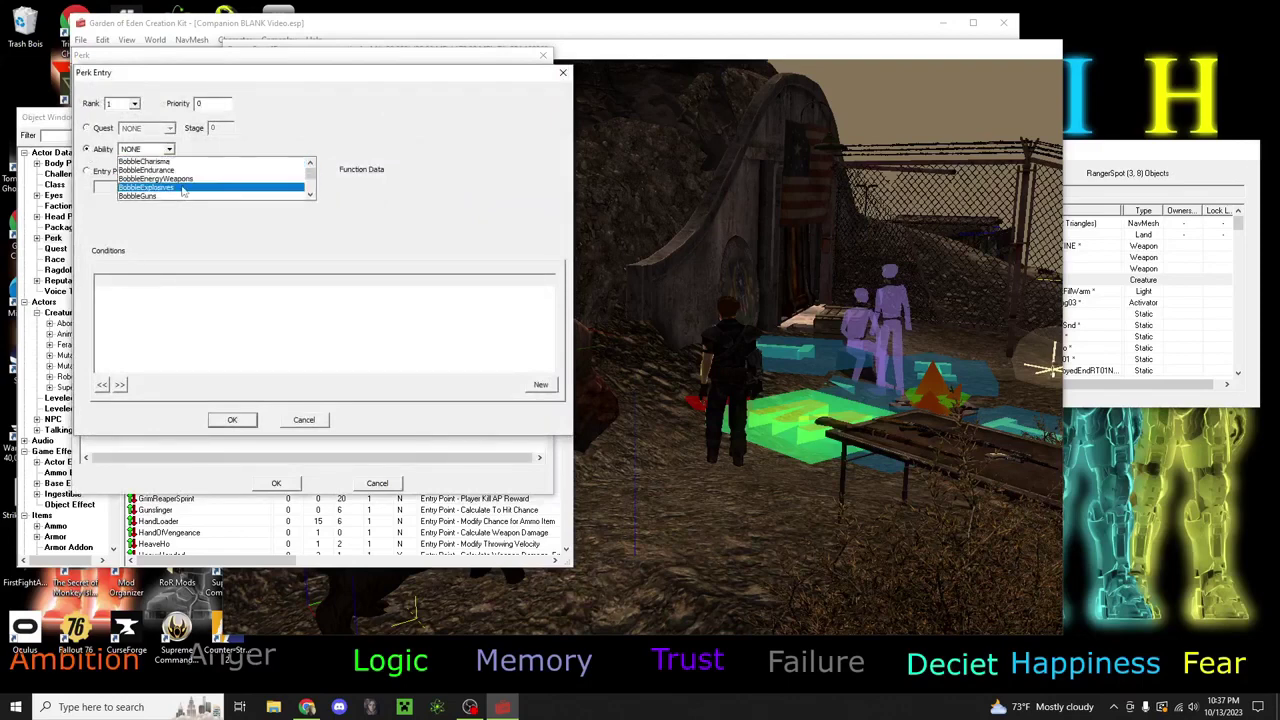
{"action": "scroll", "coordinate": [183, 191], "scroll_direction": "down", "scroll_amount": 3}
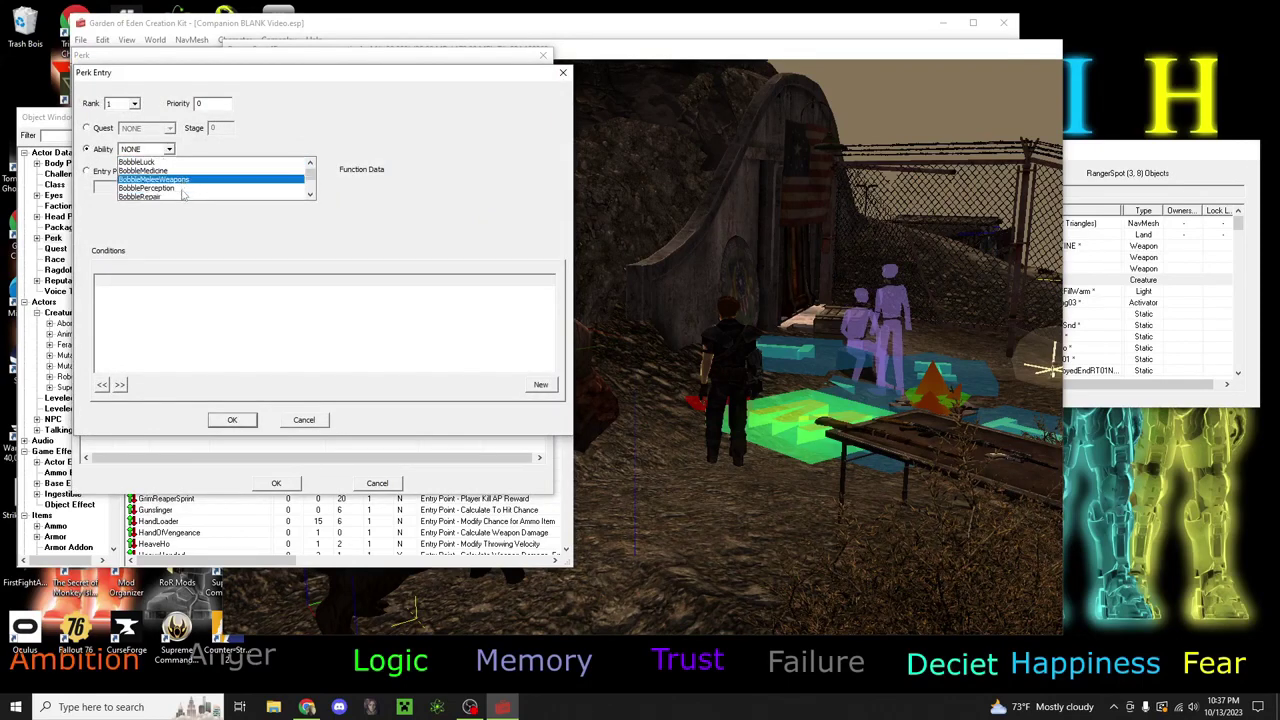
{"action": "scroll", "coordinate": [183, 194], "scroll_direction": "down", "scroll_amount": 2}
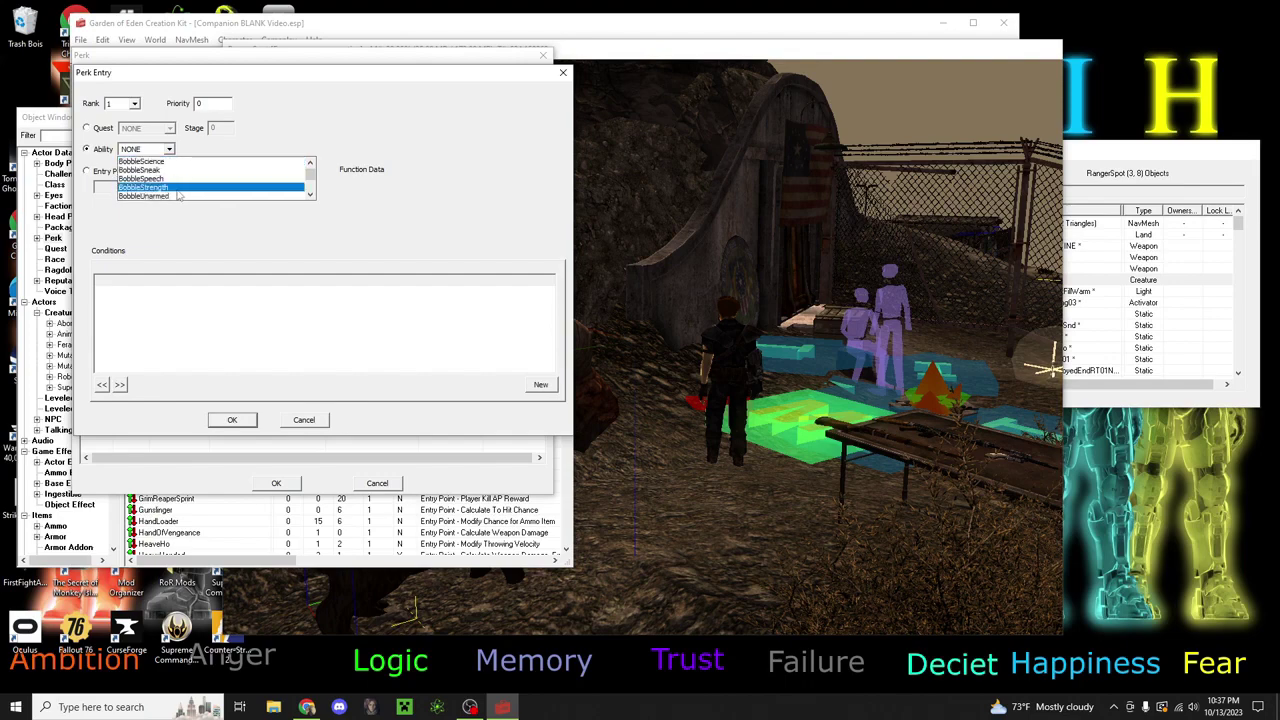
{"action": "left_click", "coordinate": [182, 185]}
{"action": "left_click", "coordinate": [232, 419]}
Step: Add a BobbleUnarmed ability entry to The Ginger Disease perk and save the perk
{"action": "right_click", "coordinate": [238, 392]}
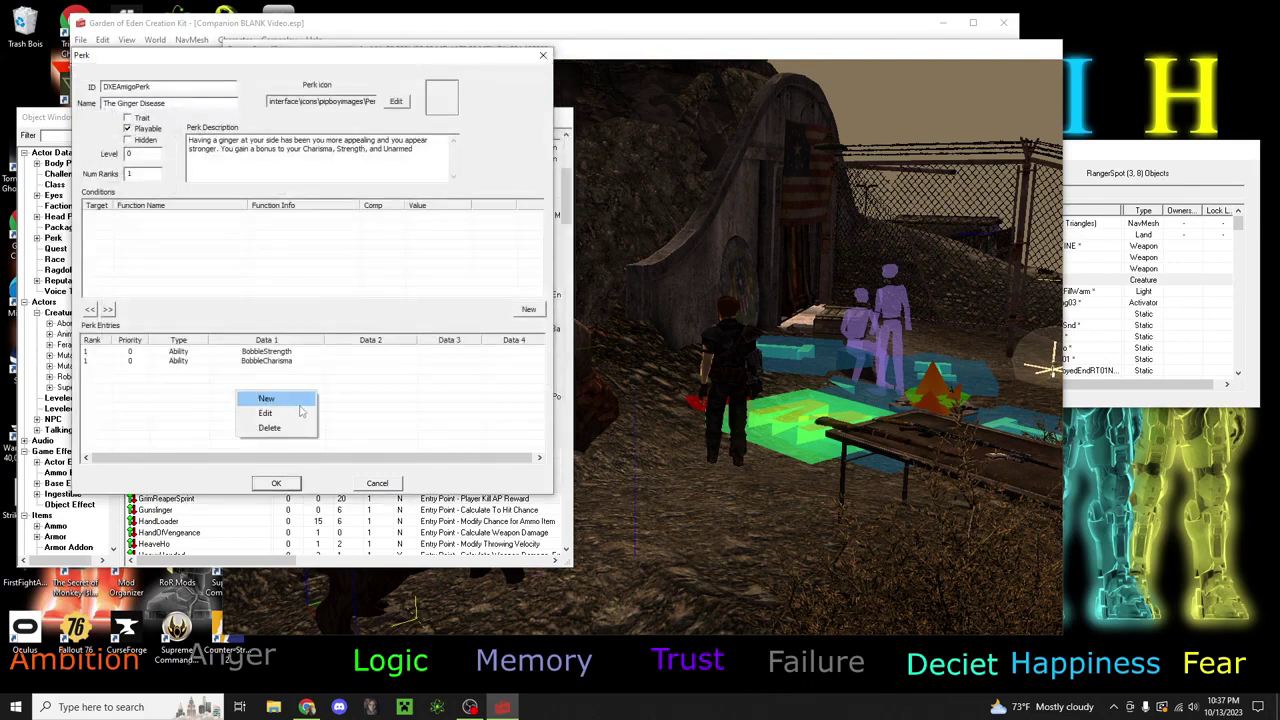
{"action": "left_click", "coordinate": [270, 401]}
{"action": "left_click", "coordinate": [87, 148]}
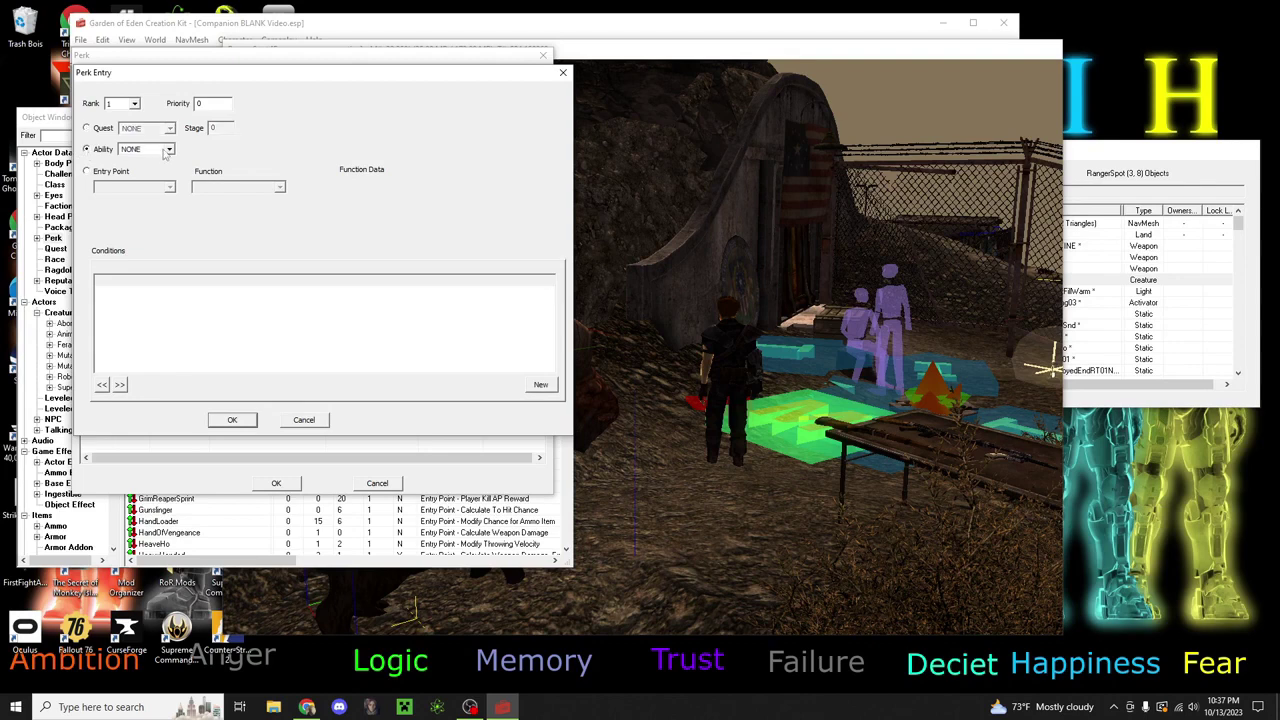
{"action": "left_click", "coordinate": [168, 148]}
{"action": "scroll", "coordinate": [180, 195], "scroll_direction": "down", "scroll_amount": 8}
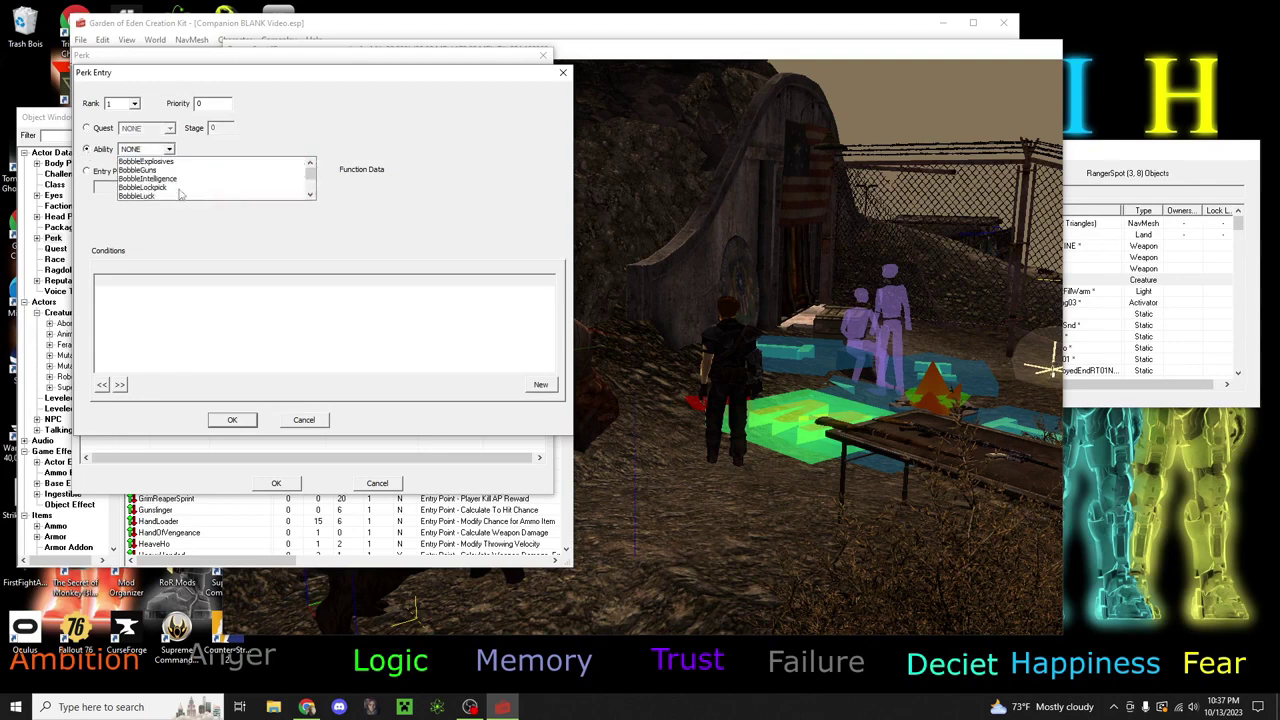
{"action": "scroll", "coordinate": [180, 195], "scroll_direction": "down", "scroll_amount": 1}
{"action": "scroll", "coordinate": [180, 195], "scroll_direction": "down", "scroll_amount": 2}
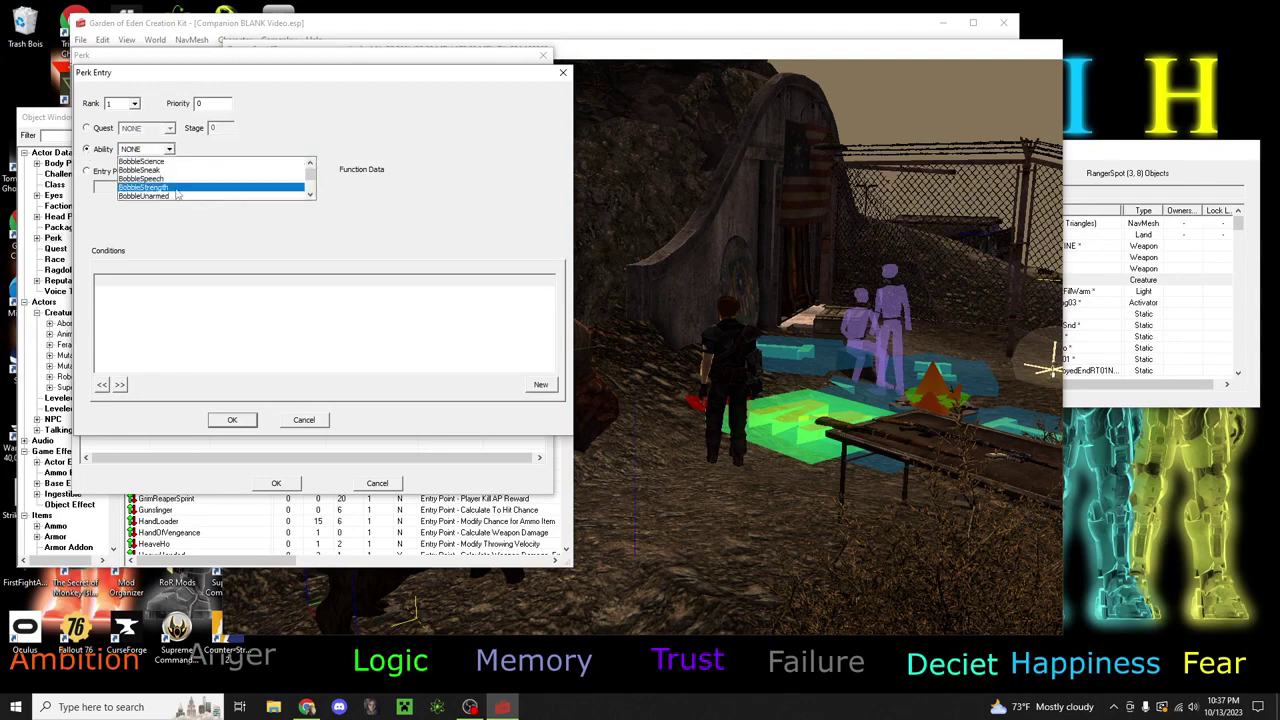
{"action": "left_click", "coordinate": [172, 196]}
{"action": "left_click", "coordinate": [249, 421]}
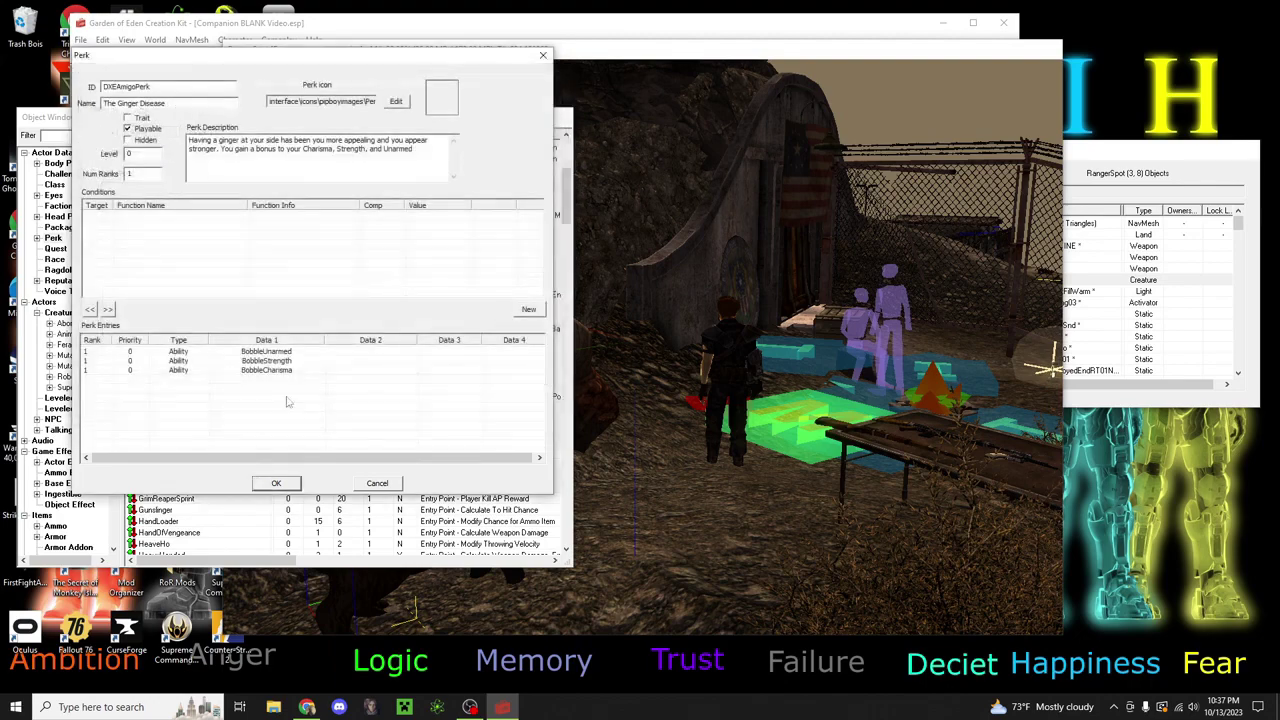
{"action": "left_click", "coordinate": [276, 483]}
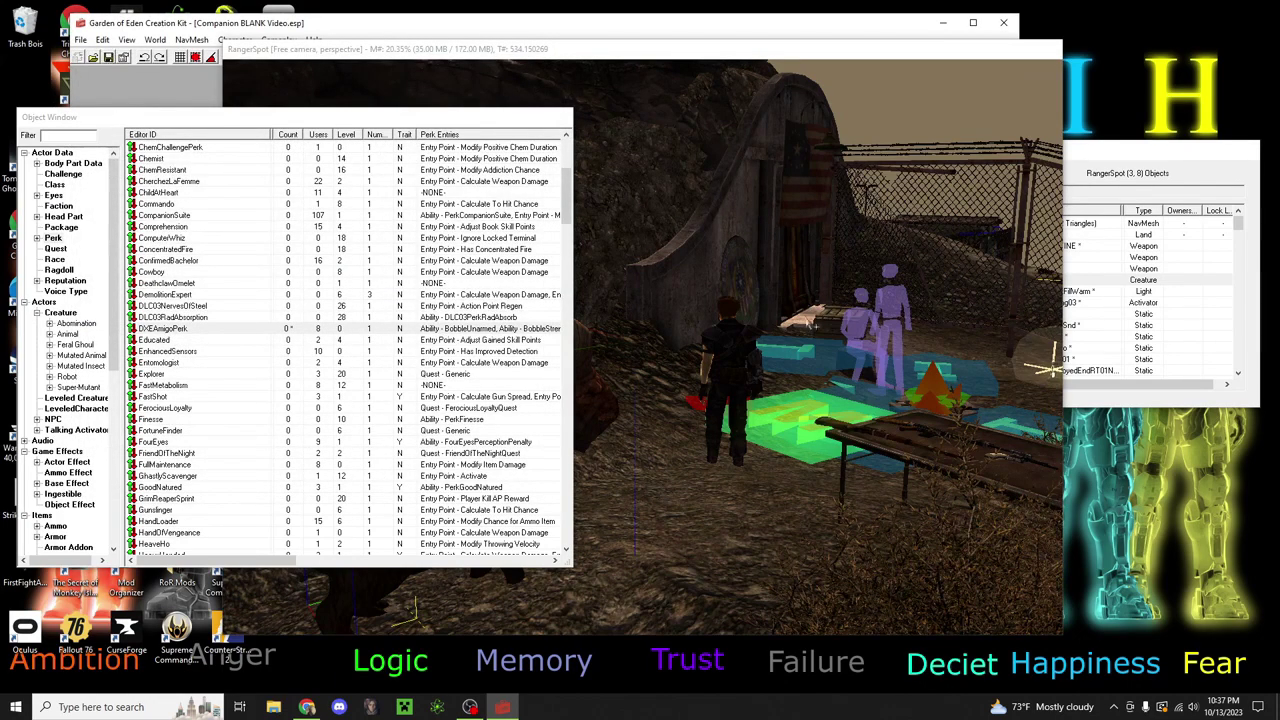
{"action": "left_click", "coordinate": [721, 352]}
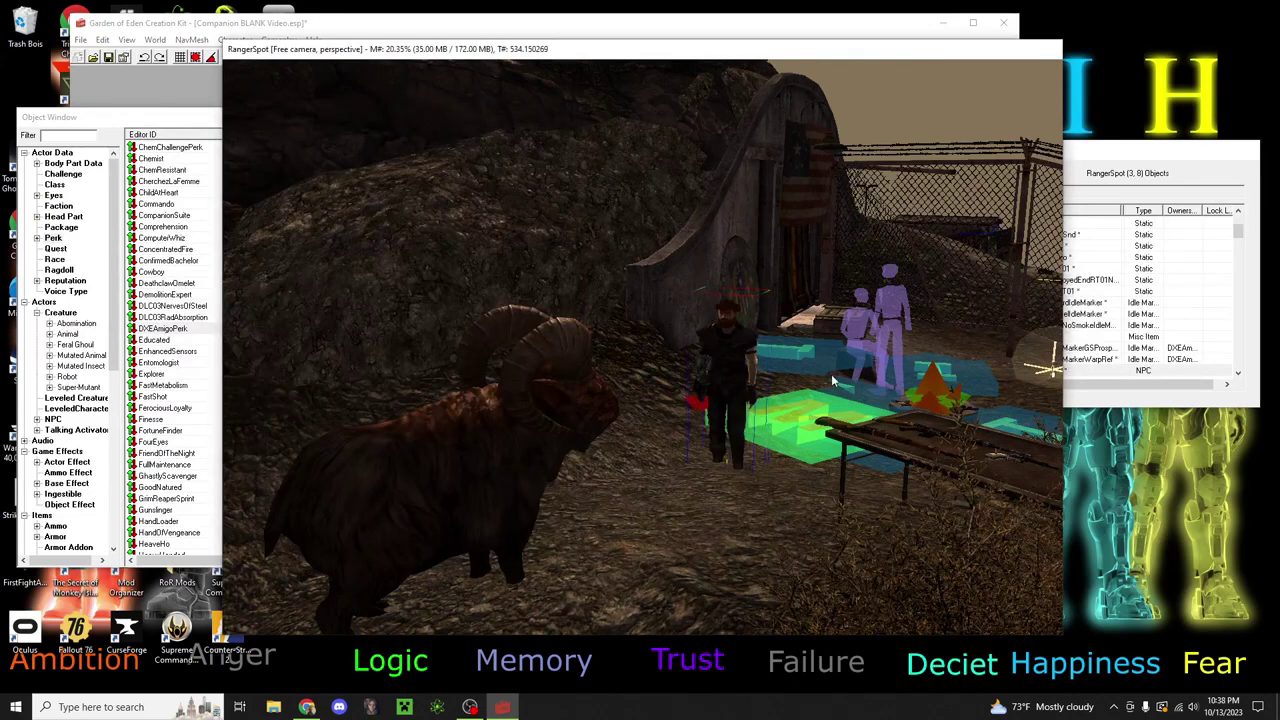
{"action": "scroll", "coordinate": [817, 374], "scroll_direction": "down", "scroll_amount": 5}
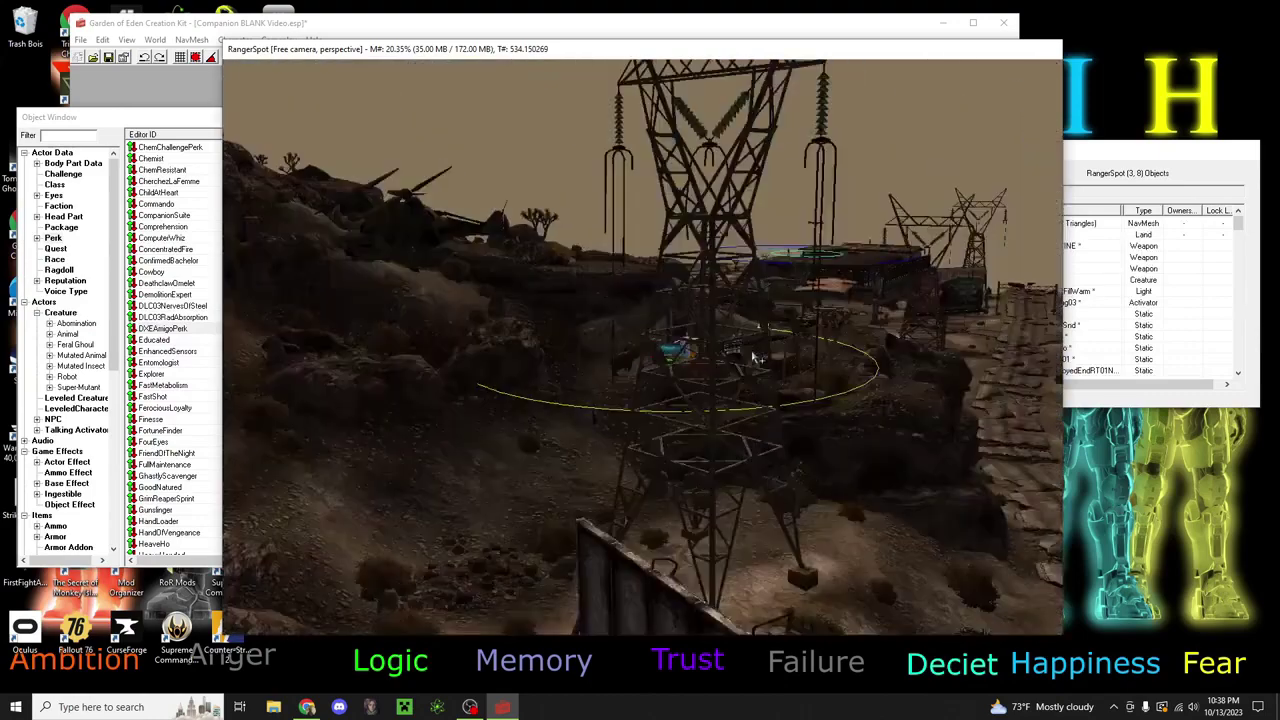
{"action": "scroll", "coordinate": [752, 357], "scroll_direction": "down", "scroll_amount": 3}
{"action": "scroll", "coordinate": [754, 355], "scroll_direction": "up", "scroll_amount": 4}
{"action": "scroll", "coordinate": [752, 357], "scroll_direction": "down", "scroll_amount": 5}
{"action": "scroll", "coordinate": [752, 357], "scroll_direction": "up", "scroll_amount": 6}
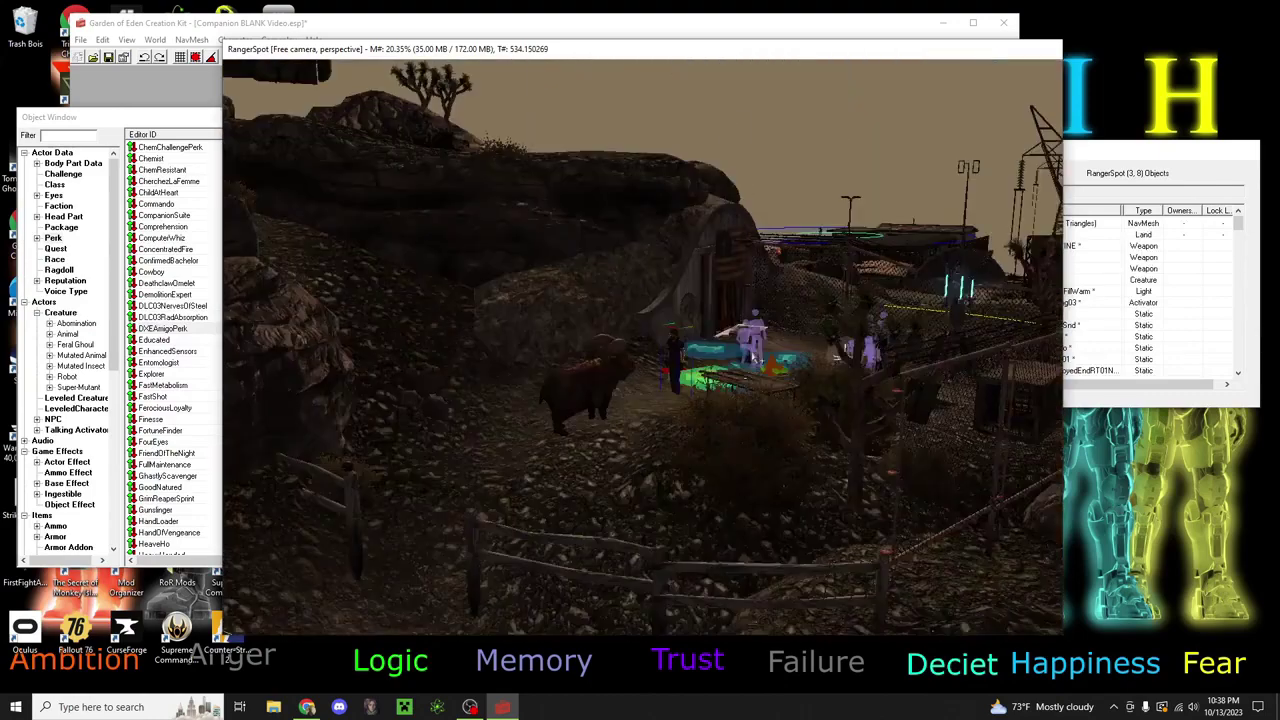
{"action": "scroll", "coordinate": [401, 216], "scroll_direction": "down", "scroll_amount": 5}
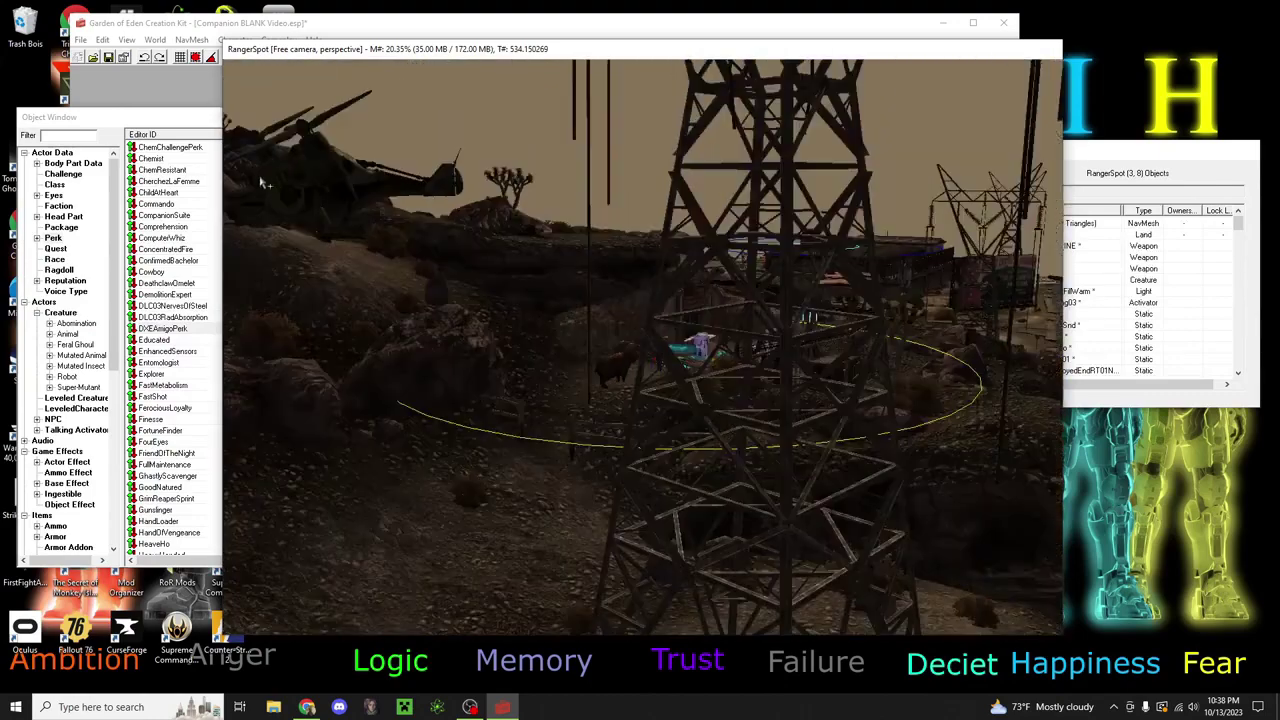
{"action": "scroll", "coordinate": [316, 191], "scroll_direction": "up", "scroll_amount": 5}
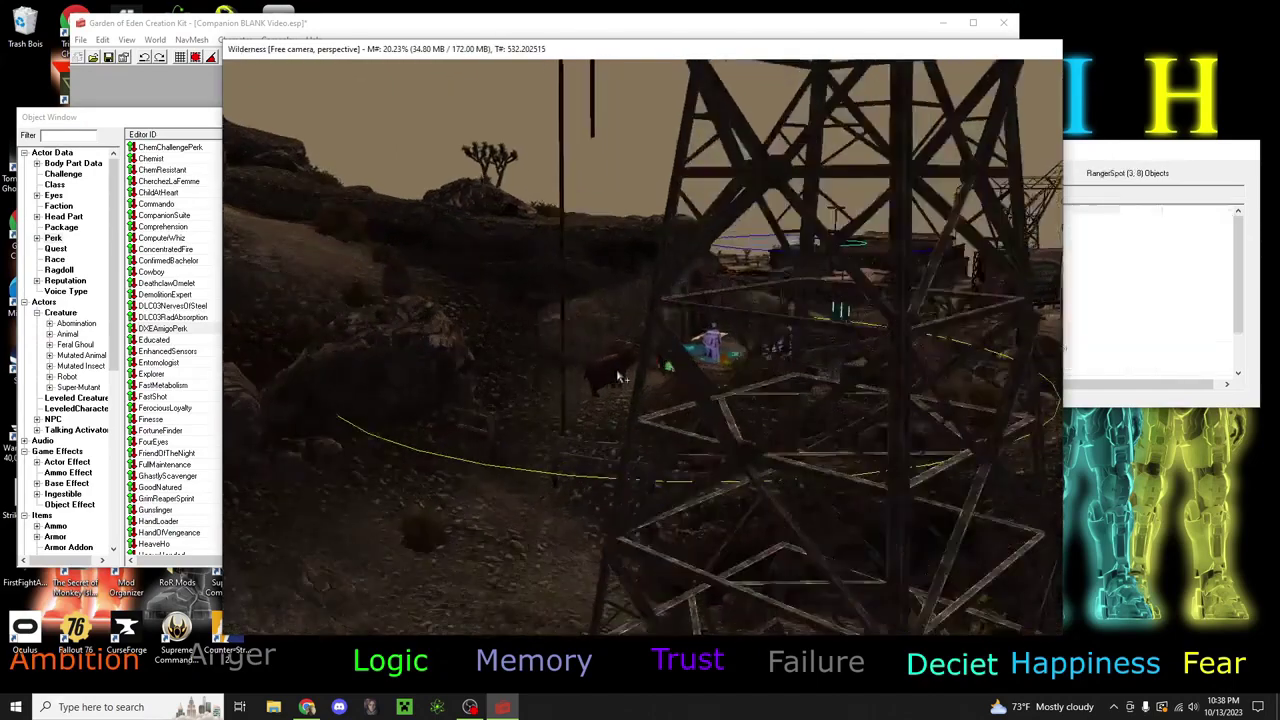
{"action": "scroll", "coordinate": [705, 341], "scroll_direction": "down", "scroll_amount": 5}
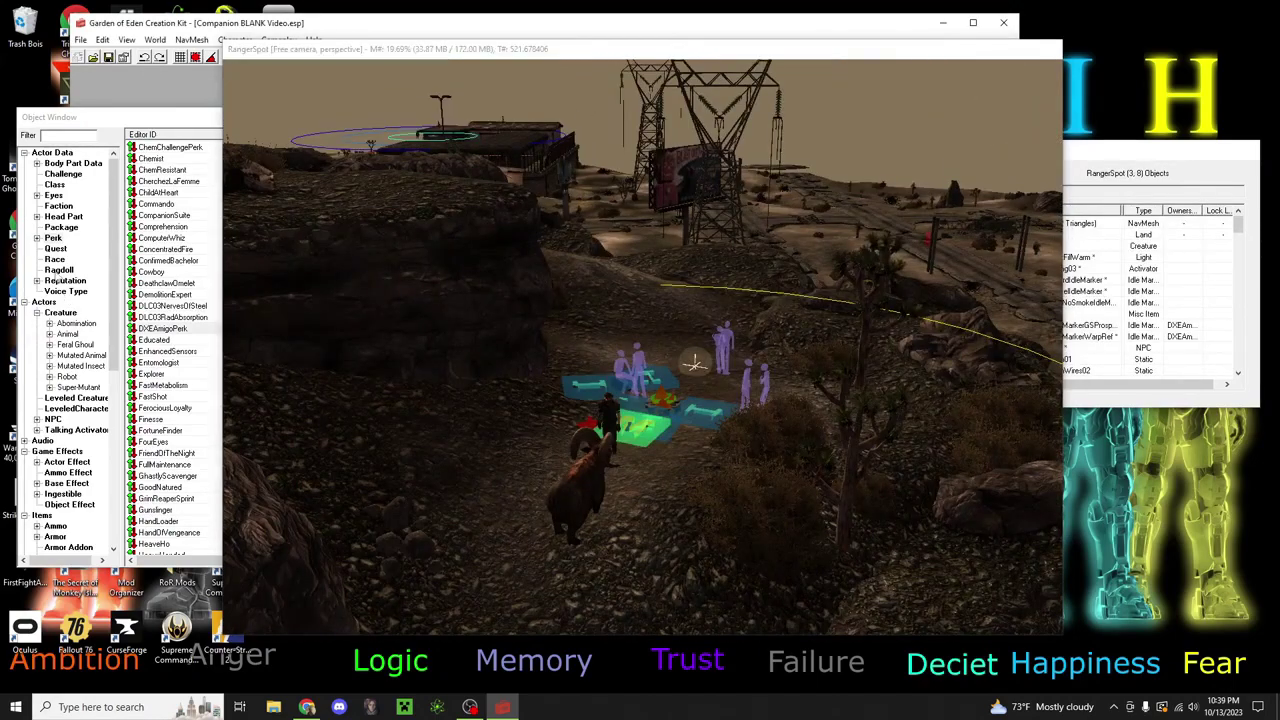
Step: Open the DXEAmigoQuest quest for editing
{"action": "left_click", "coordinate": [55, 249]}
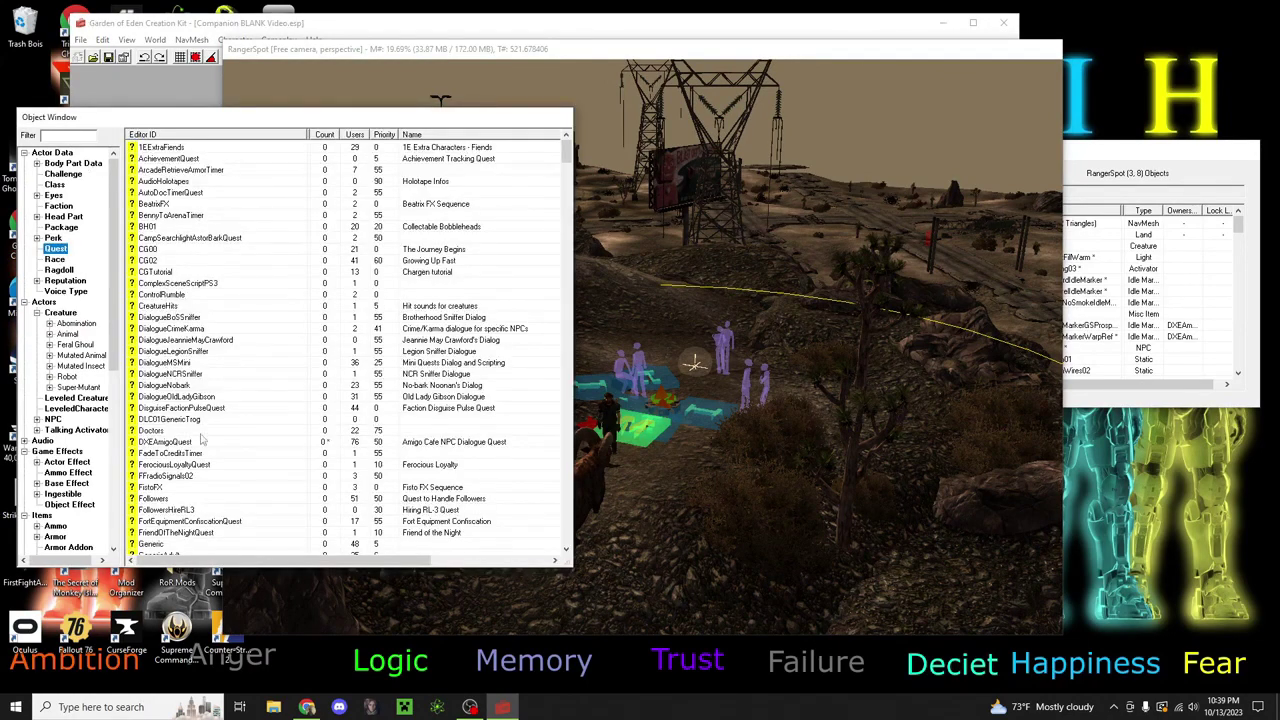
{"action": "double_click", "coordinate": [158, 442]}
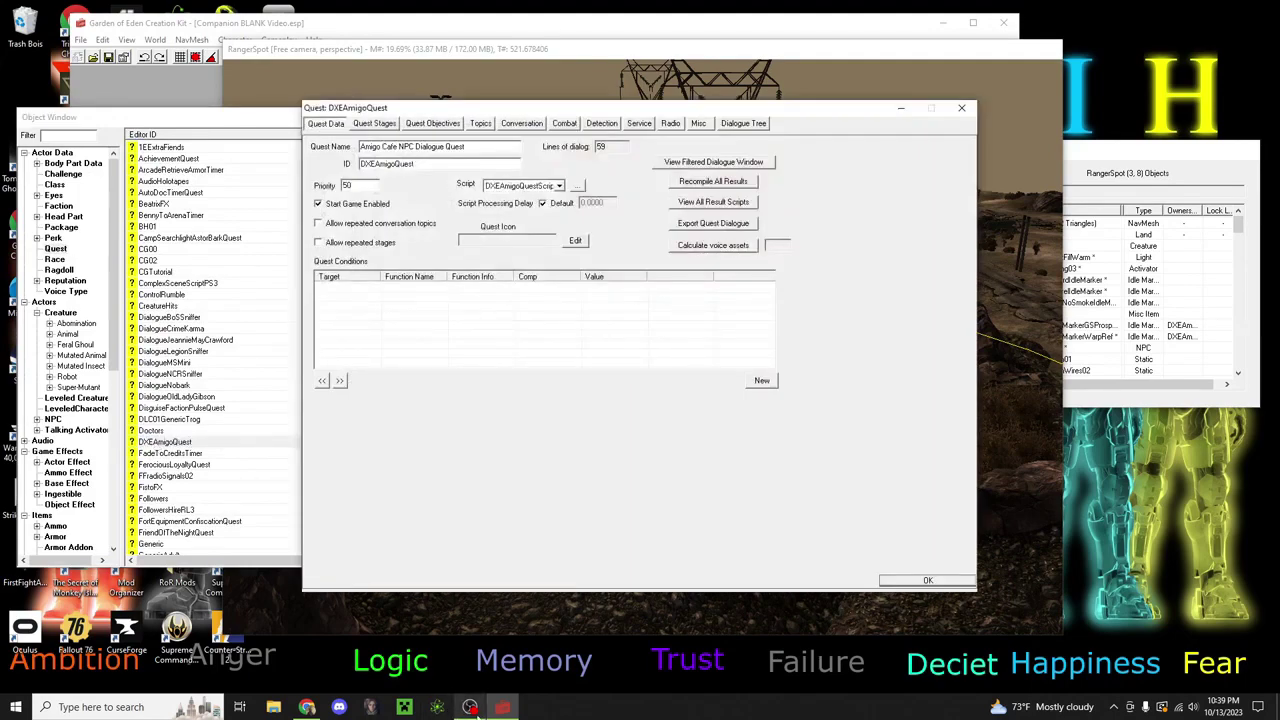
{"action": "left_click", "coordinate": [470, 707]}
{"action": "left_click", "coordinate": [502, 707]}
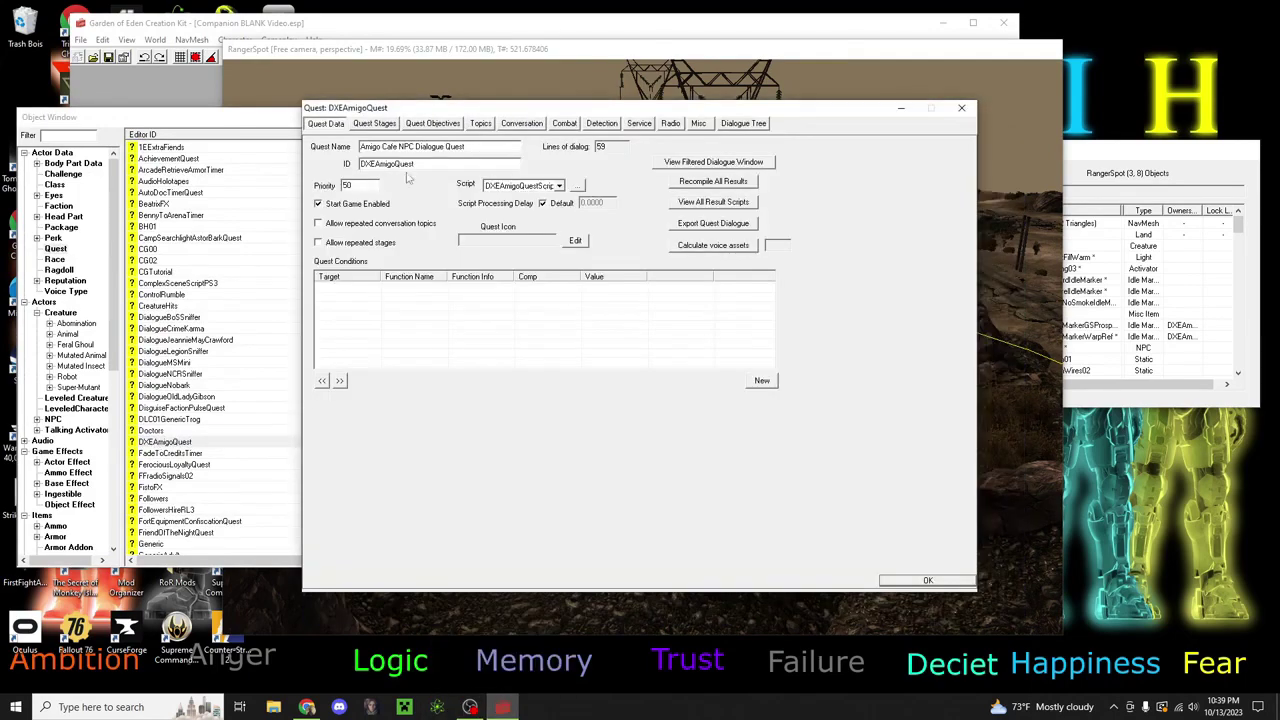
Step: Examine the companion quest's dialogue topics, conversation lines, combat lines and detection lines
{"action": "left_click", "coordinate": [482, 124]}
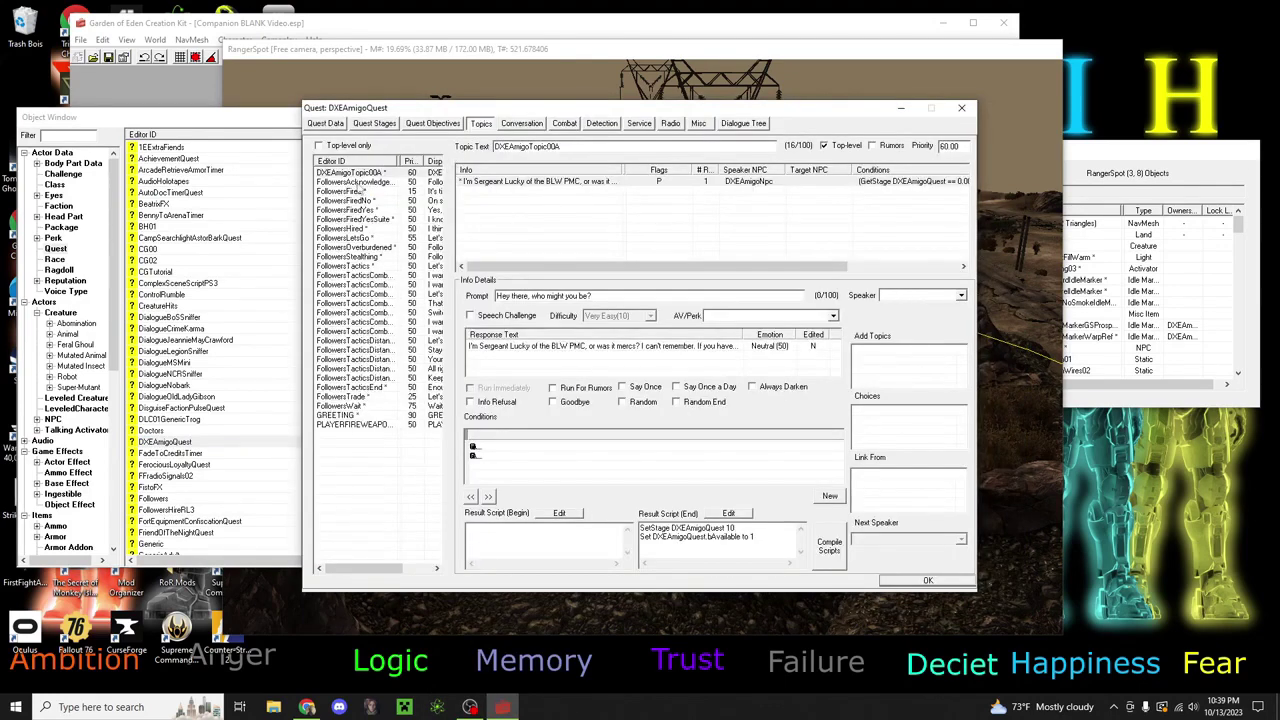
{"action": "left_click", "coordinate": [360, 182]}
{"action": "left_click", "coordinate": [400, 201]}
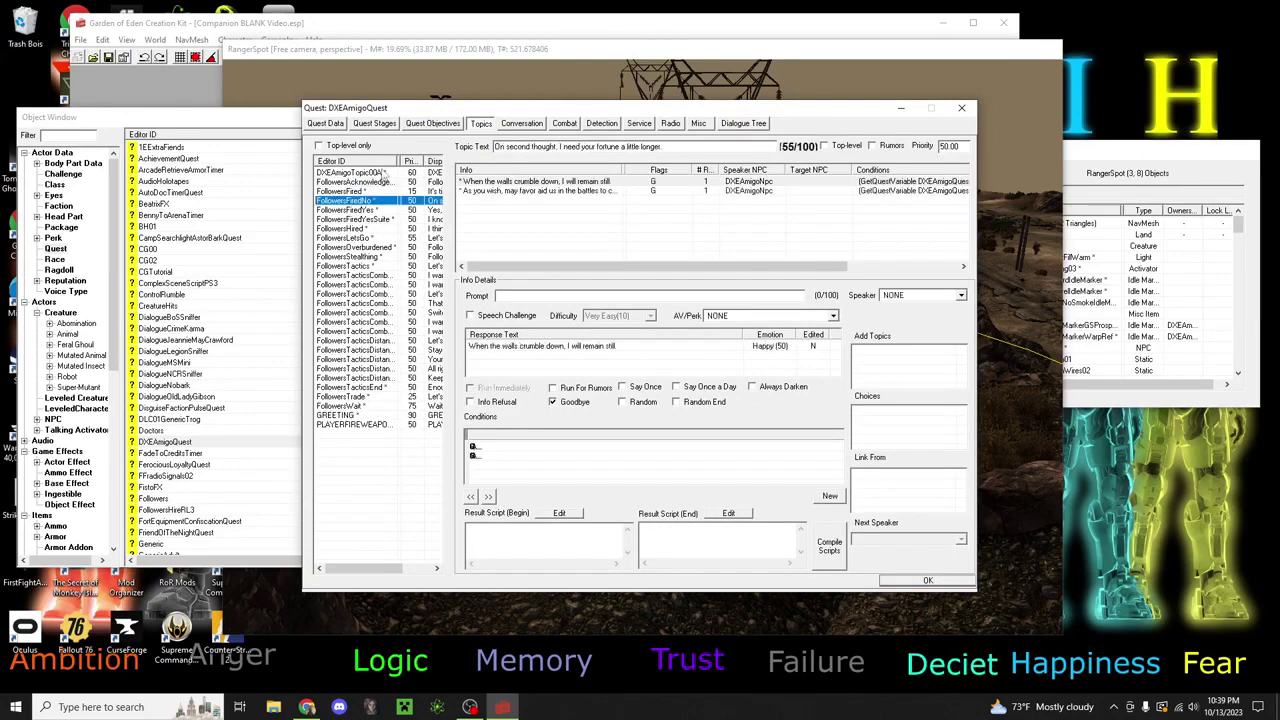
{"action": "left_click", "coordinate": [521, 124]}
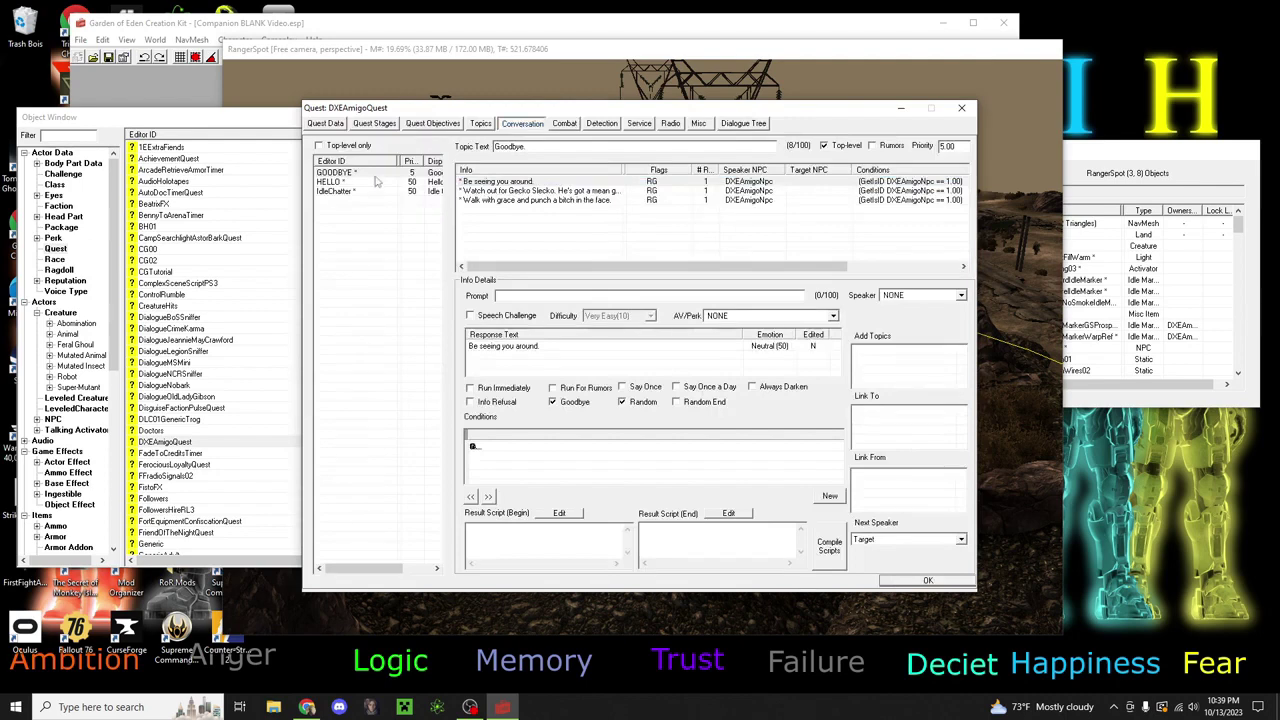
{"action": "left_click", "coordinate": [342, 182]}
{"action": "left_click", "coordinate": [340, 192]}
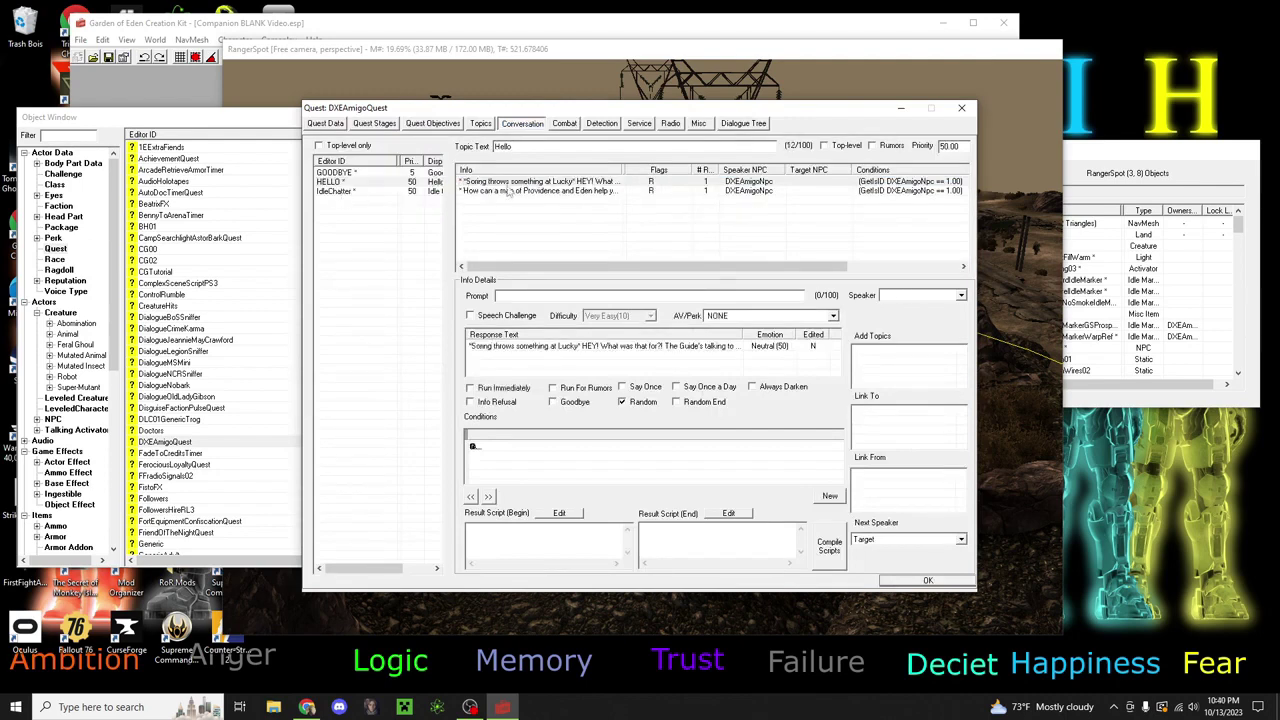
{"action": "left_click", "coordinate": [568, 126]}
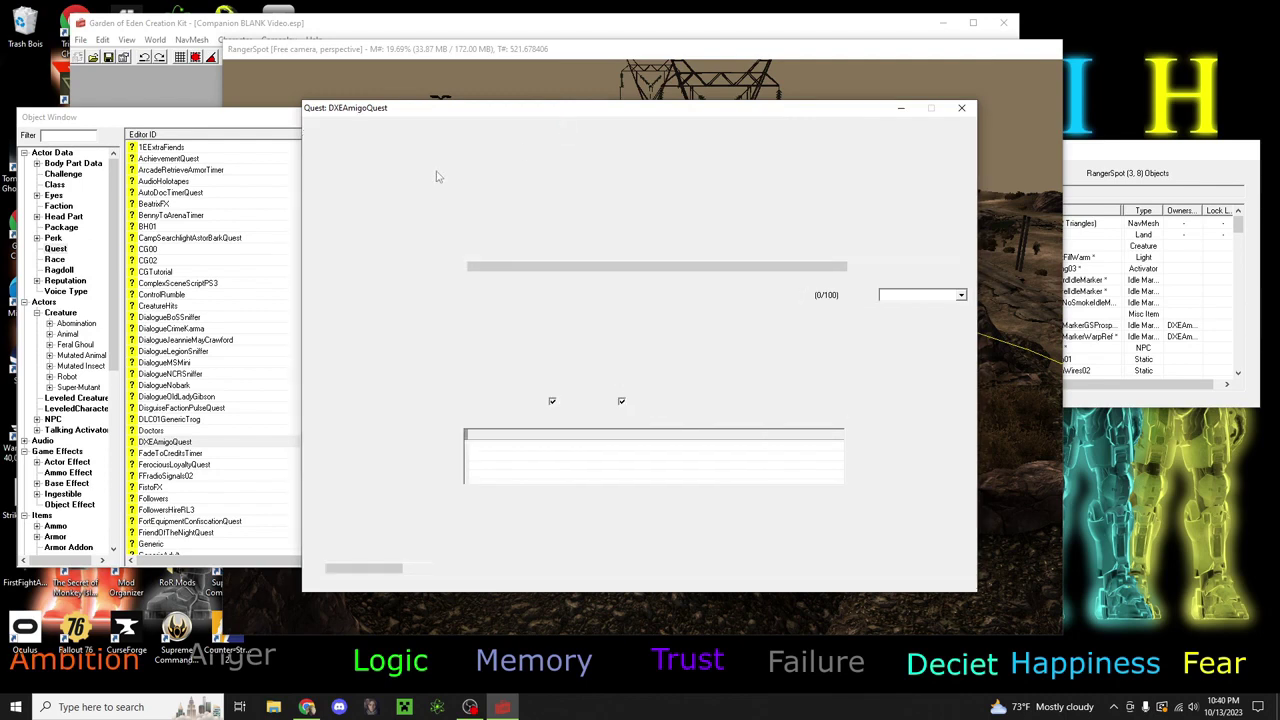
{"action": "left_click", "coordinate": [601, 124]}
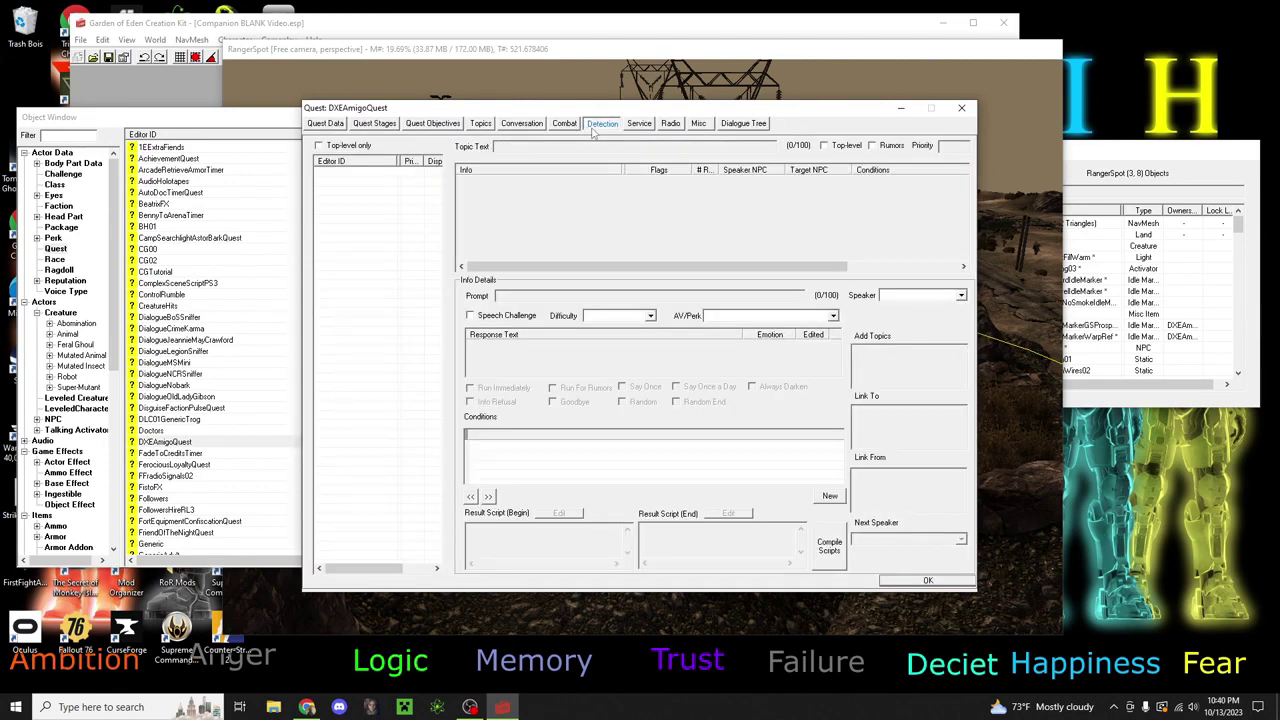
Step: Replace DXEAmigoTopic00A's response text with "I'm a great and mighty Viking warrior! I've come here to chew ass and kick bubblegum!"
{"action": "left_click", "coordinate": [463, 123]}
{"action": "left_click", "coordinate": [480, 123]}
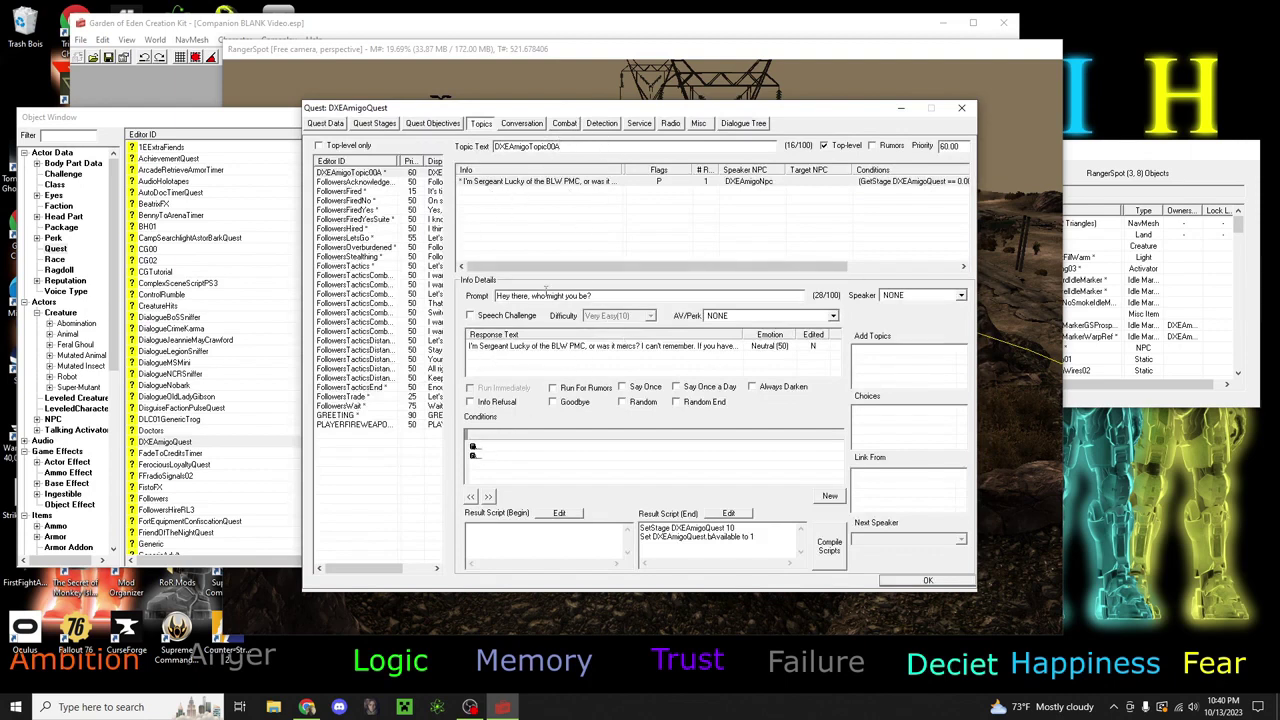
{"action": "double_click", "coordinate": [595, 348]}
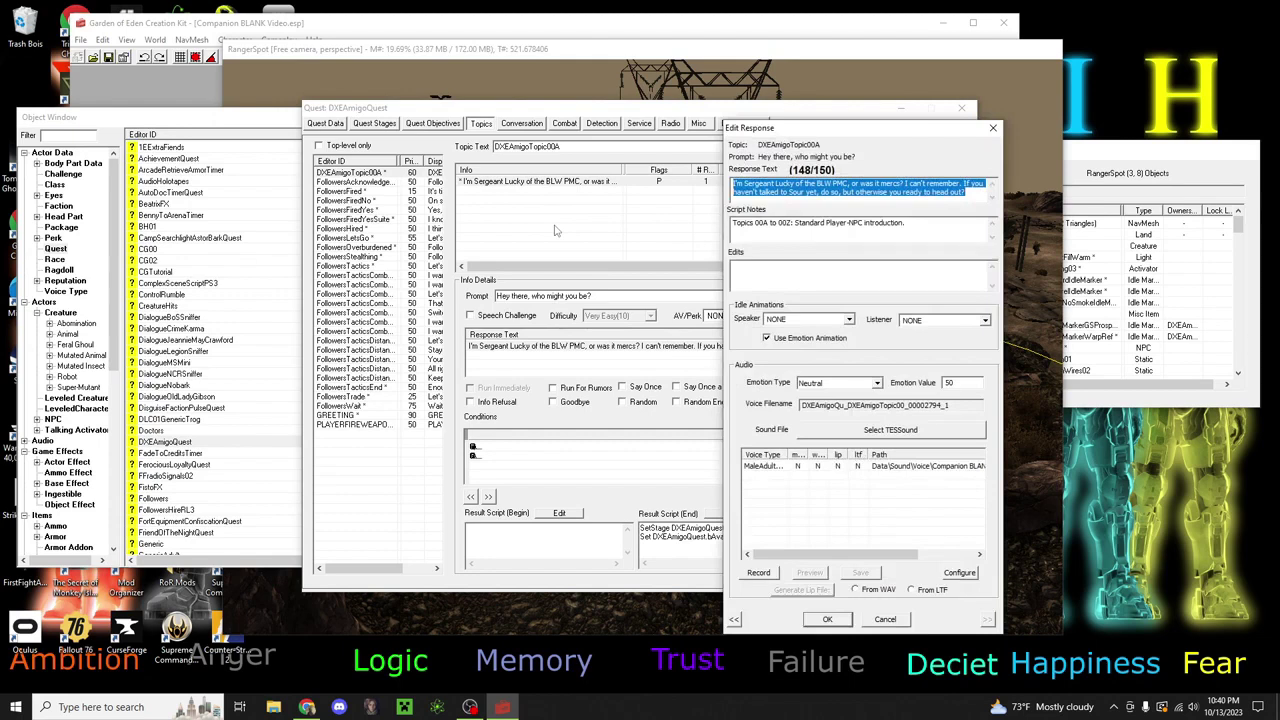
{"action": "type", "text": "I'm a gr"}
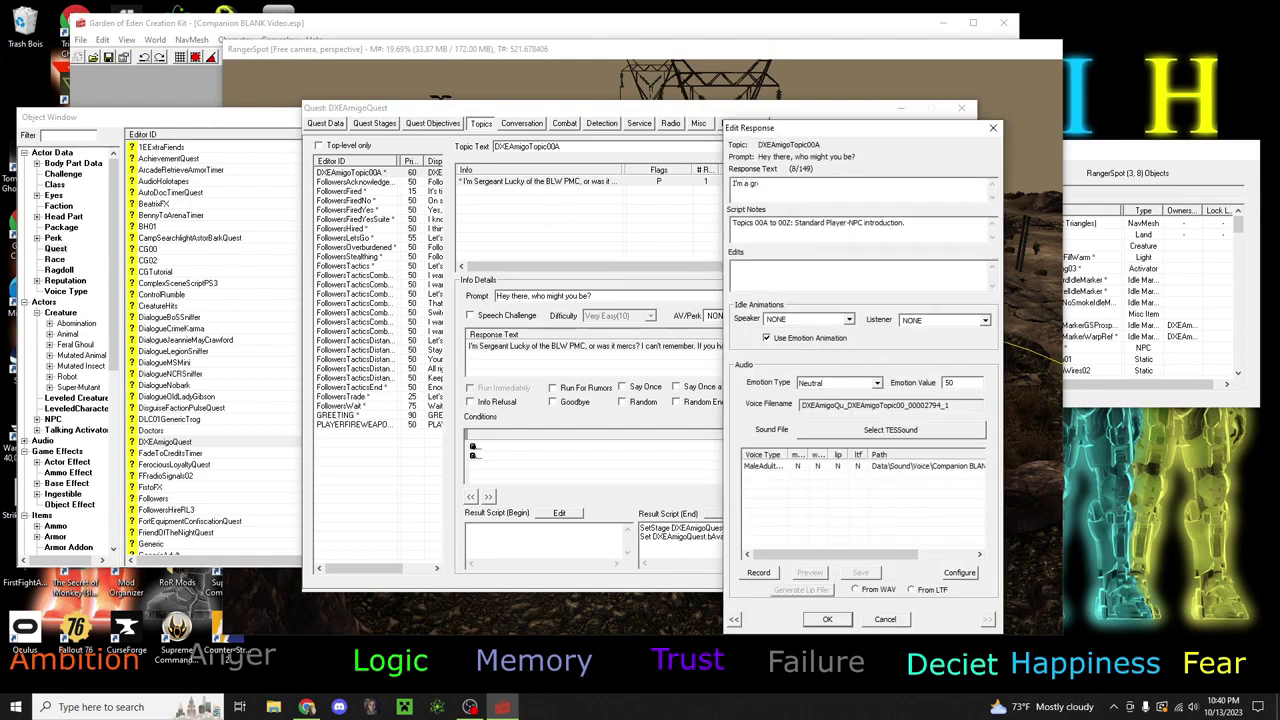
{"action": "type", "text": "eat and mighty Viking warrior! I've c"}
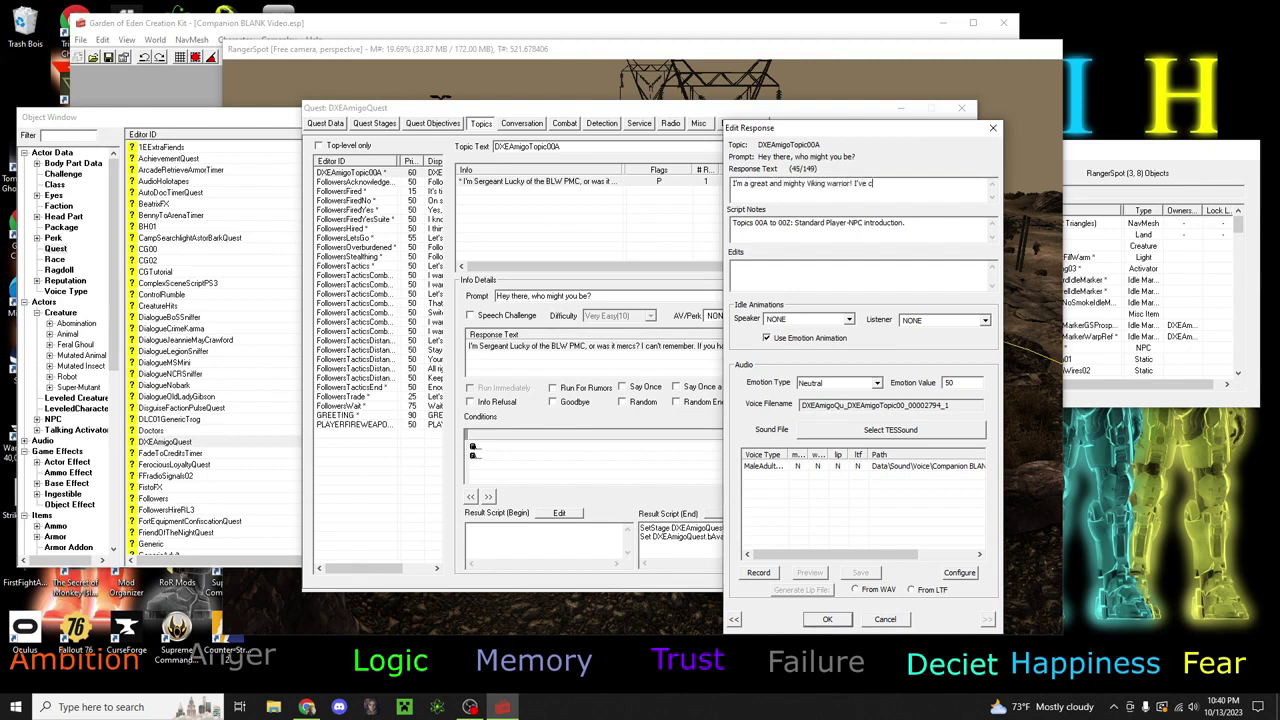
{"action": "type", "text": "ere to chew ass and kick bubbler"}
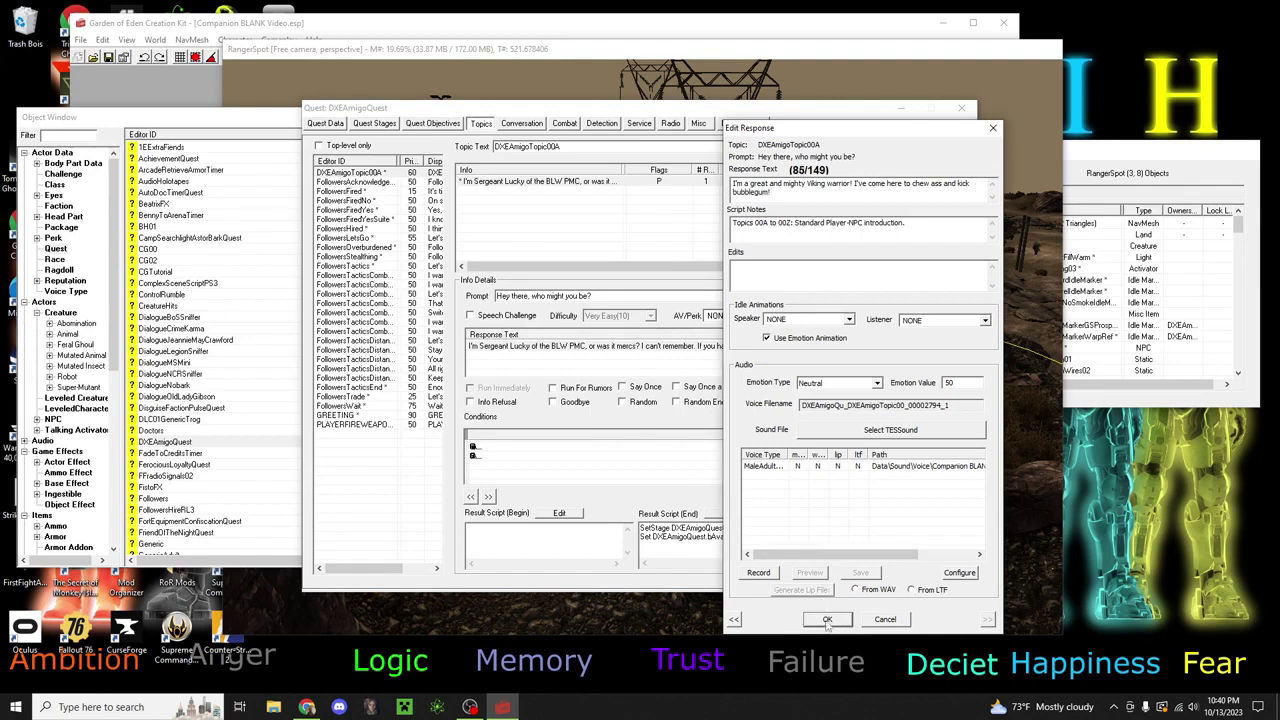
{"action": "left_click", "coordinate": [826, 622]}
{"action": "left_click", "coordinate": [957, 165]}
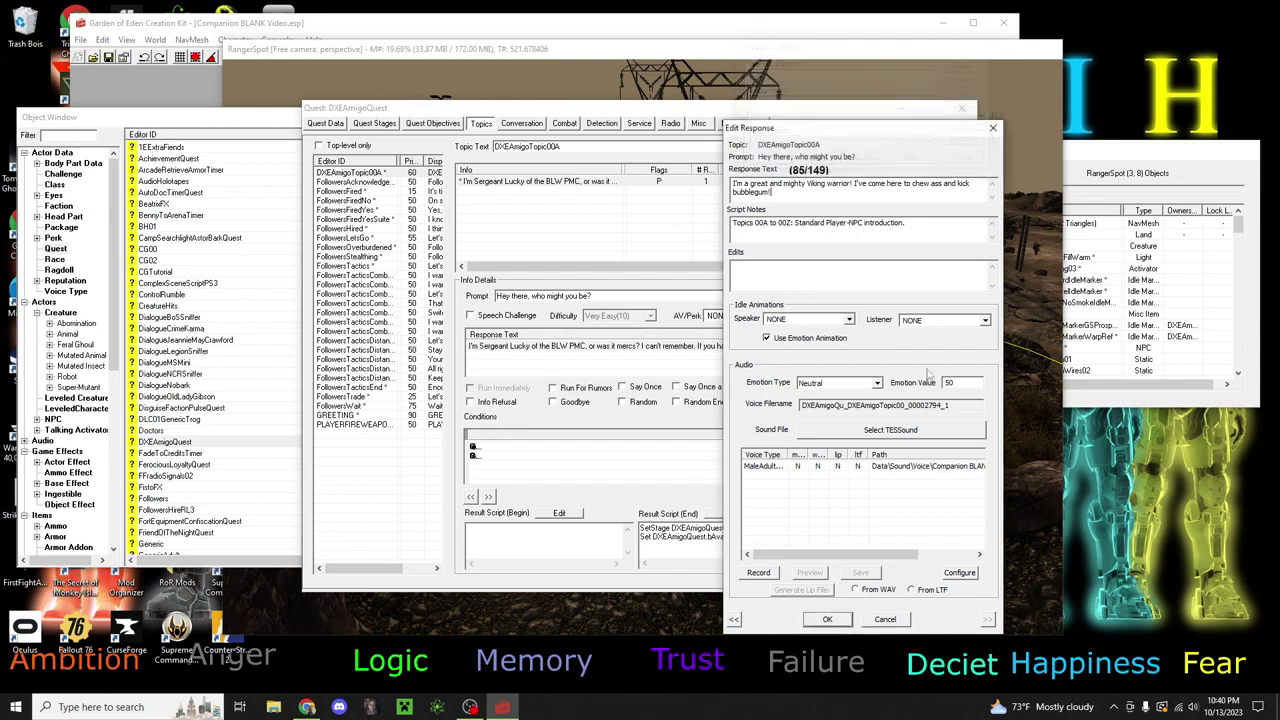
{"action": "left_click", "coordinate": [827, 620]}
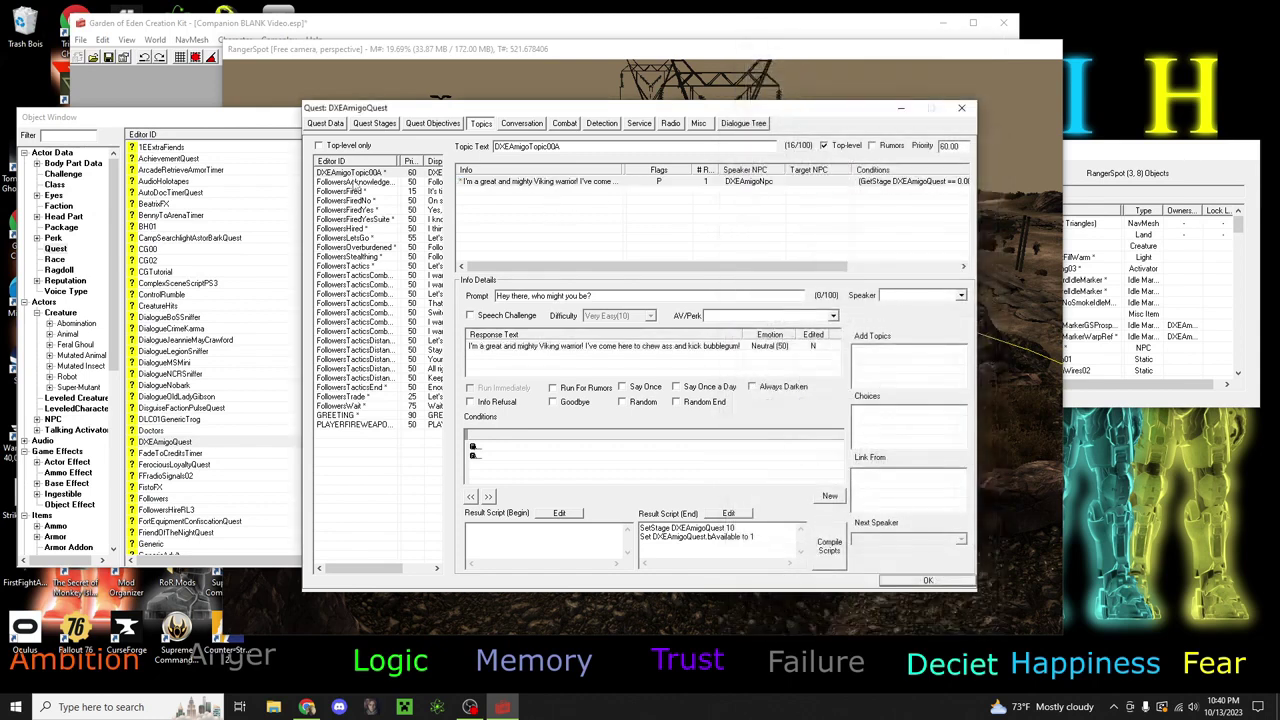
Step: Replace the FollowersAcknowledgeMyOrder topic's response text with "Ja, I hear you." and dismiss the spelling check
{"action": "left_click", "coordinate": [355, 183]}
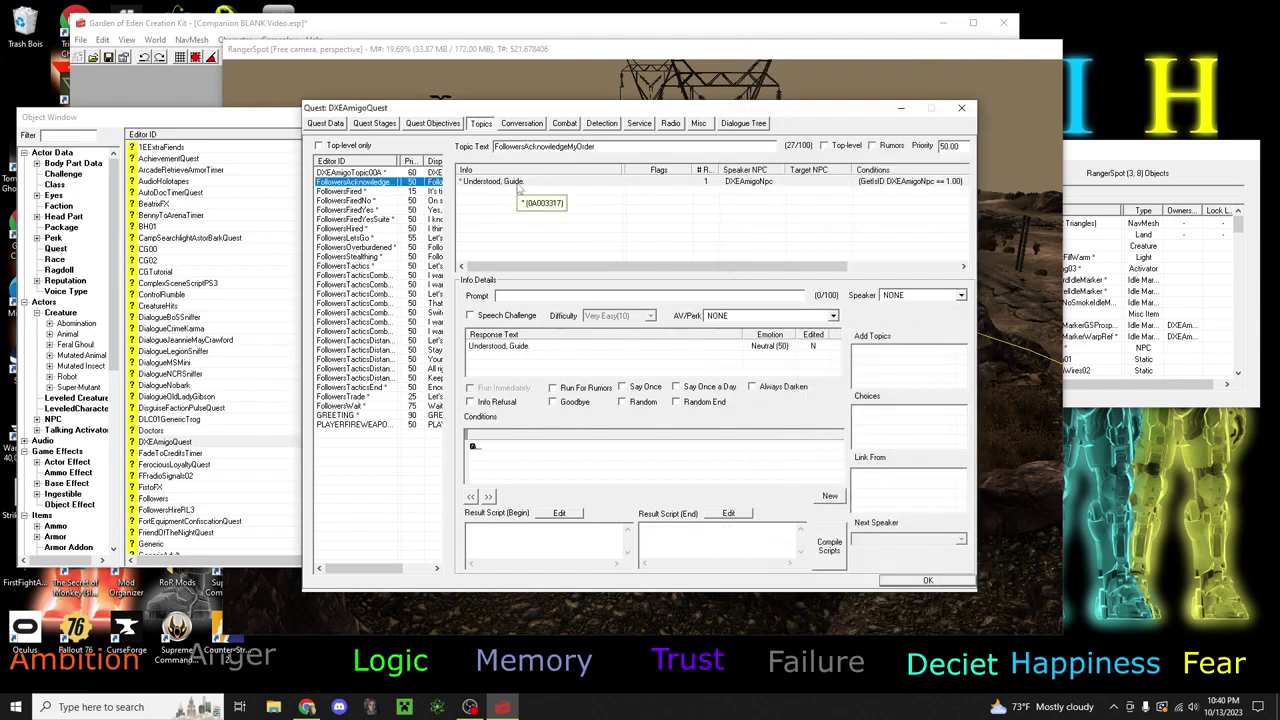
{"action": "double_click", "coordinate": [516, 181]}
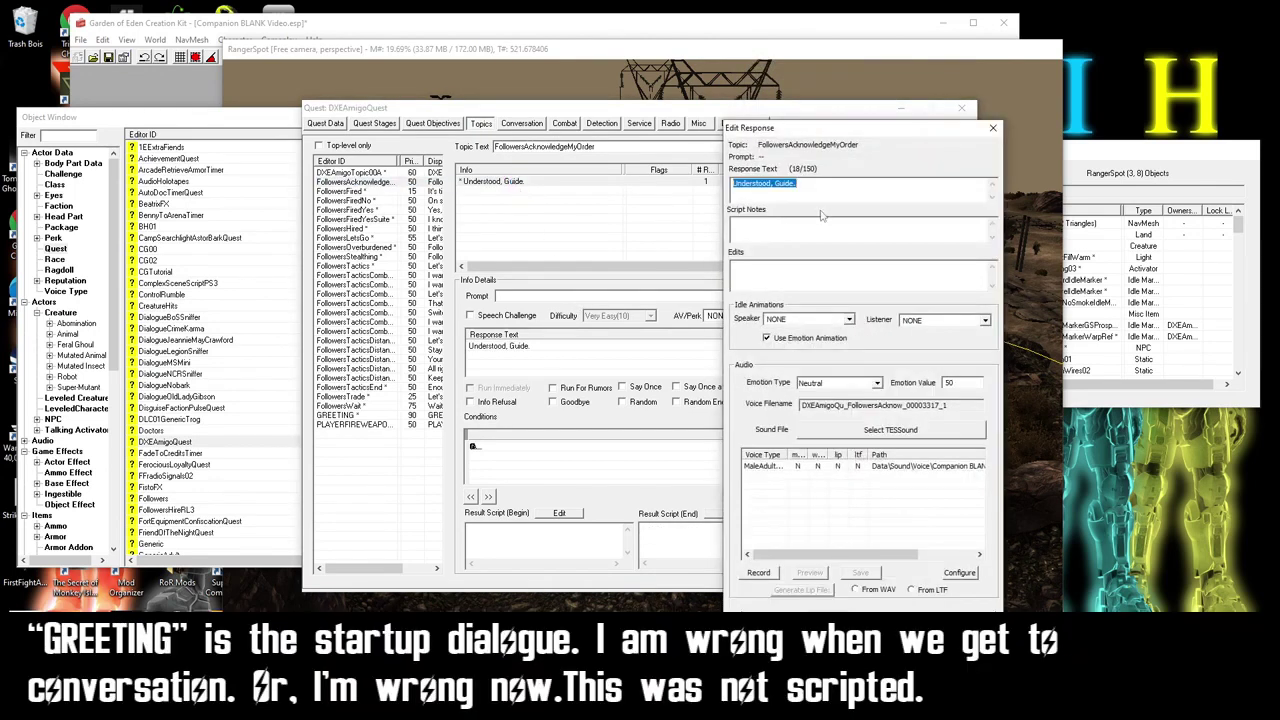
{"action": "type", "text": "I"}
{"action": "type", "text": "a, I hear y"}
{"action": "left_click", "coordinate": [798, 277]}
{"action": "left_click", "coordinate": [966, 161]}
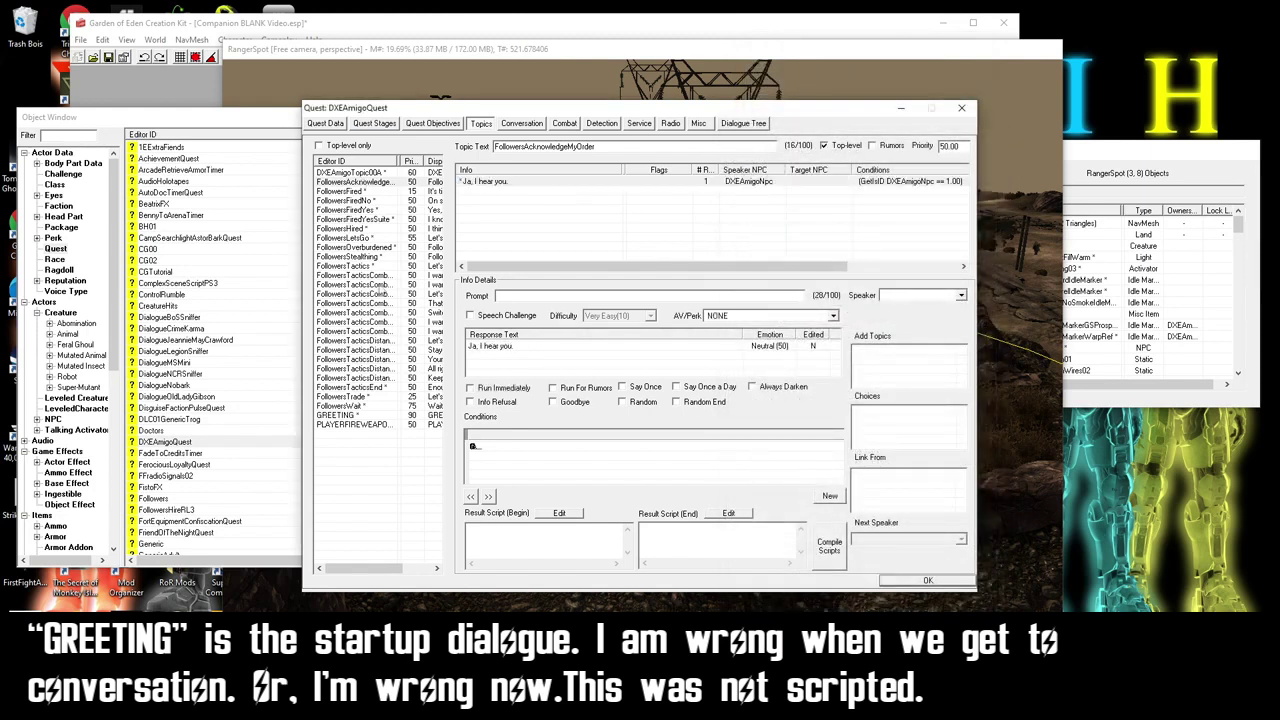
Step: Examine the prompts and responses of DXEAmigoTopic00A and the follower firing, hiring and let's-go topics
{"action": "left_click", "coordinate": [350, 172]}
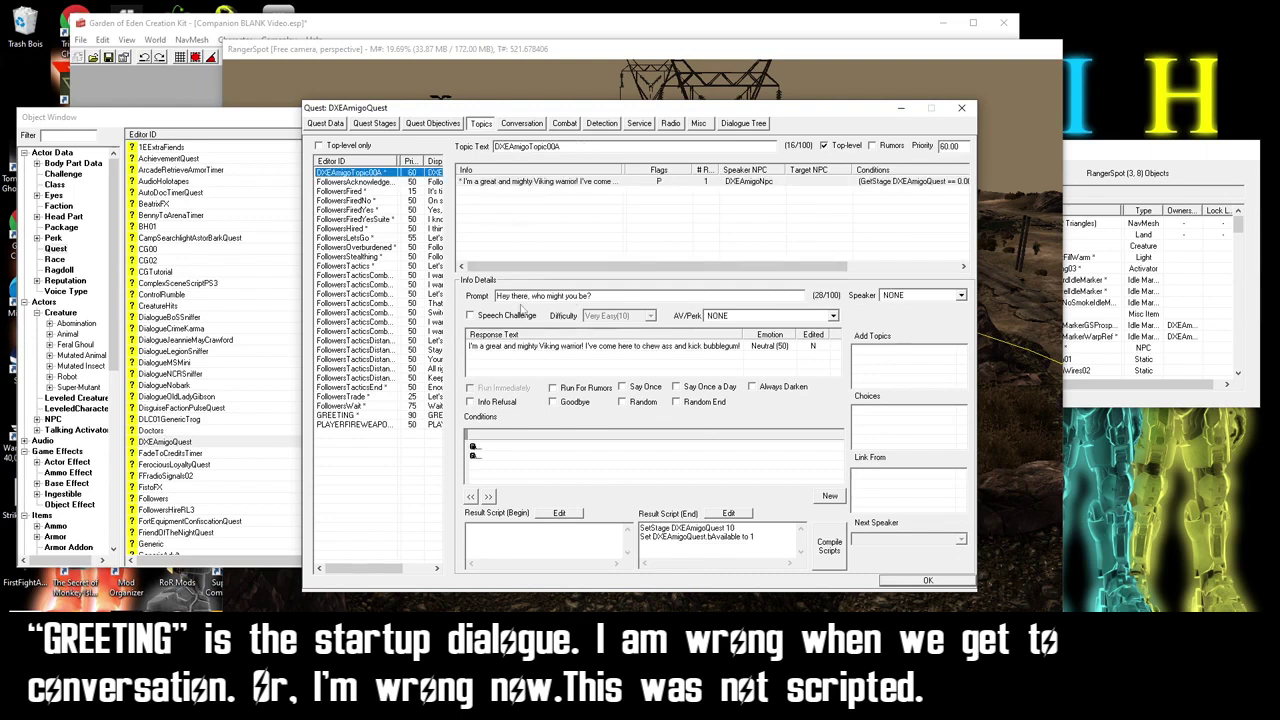
{"action": "left_click", "coordinate": [347, 416]}
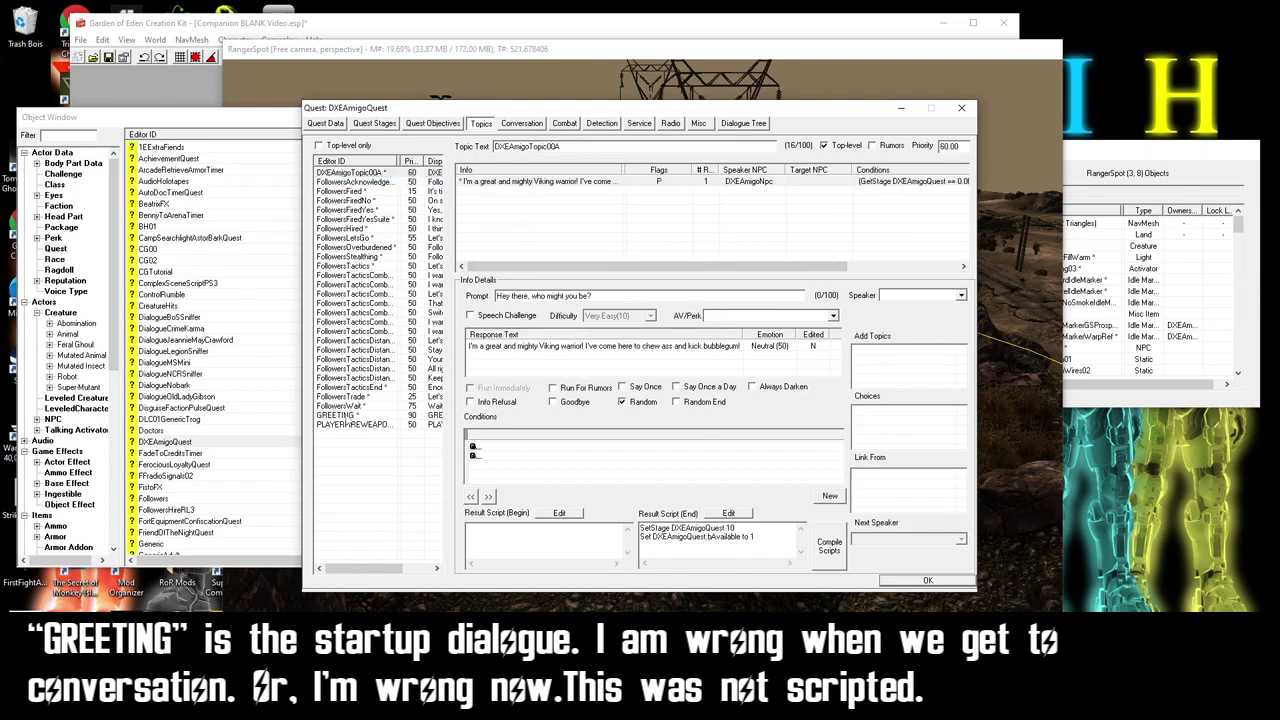
{"action": "left_click", "coordinate": [346, 408]}
{"action": "left_click", "coordinate": [372, 227]}
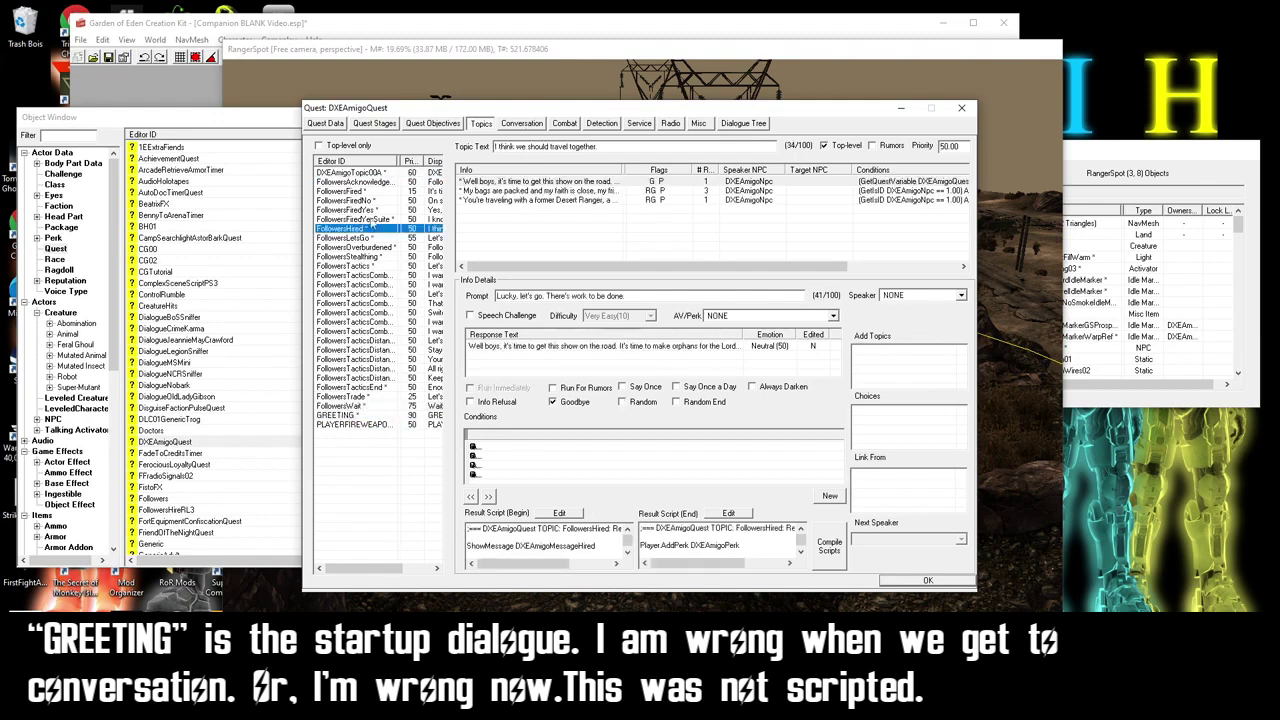
{"action": "left_click", "coordinate": [358, 191]}
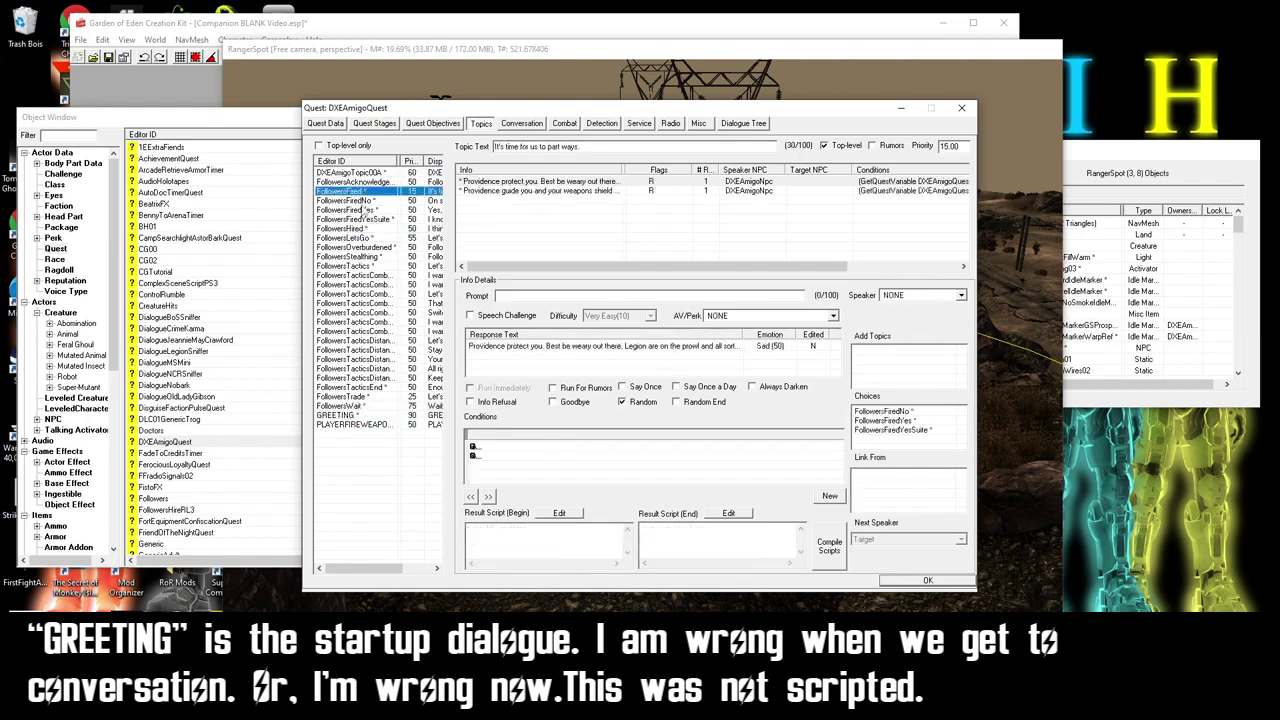
{"action": "left_click", "coordinate": [358, 200]}
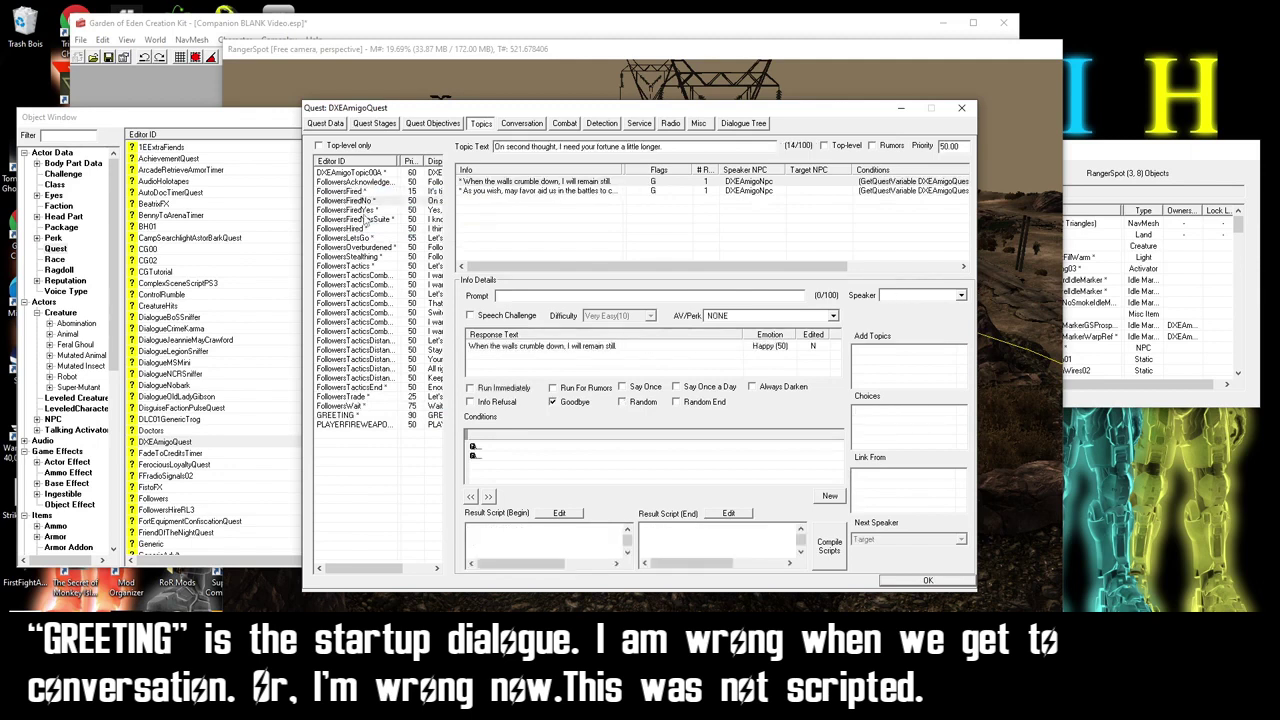
{"action": "left_click", "coordinate": [365, 210]}
{"action": "left_click", "coordinate": [369, 220]}
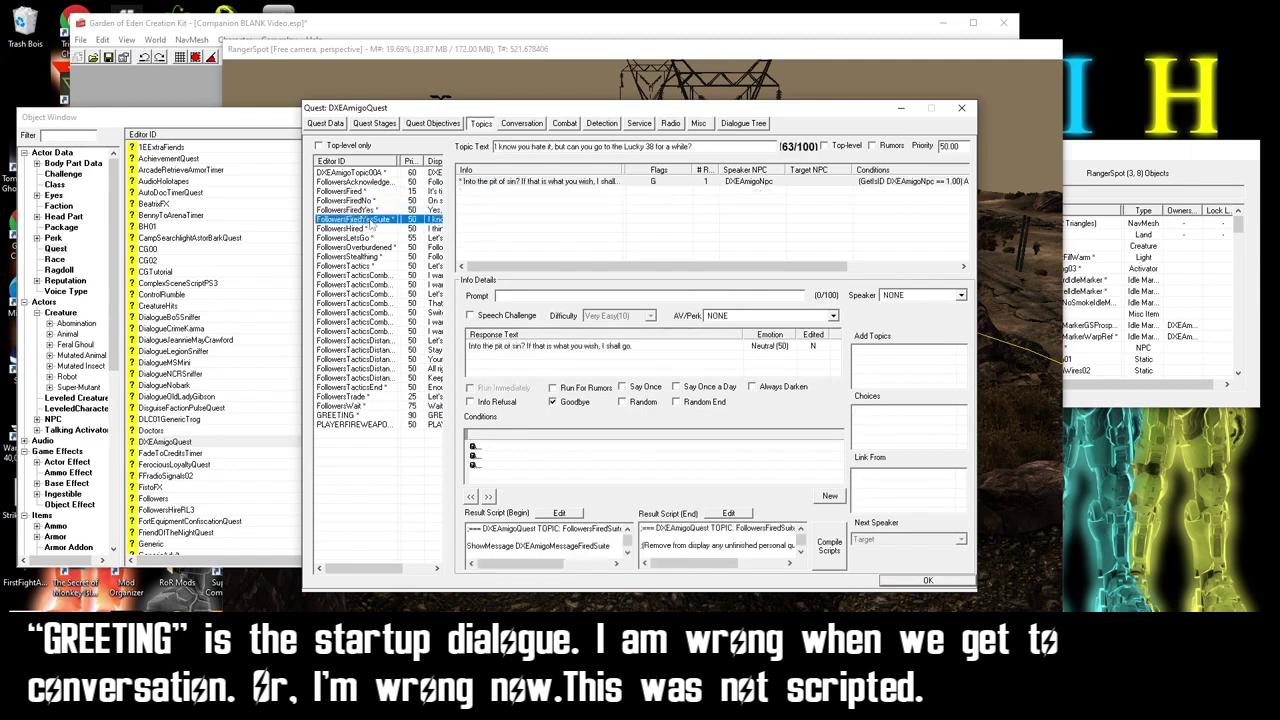
{"action": "left_click", "coordinate": [369, 229]}
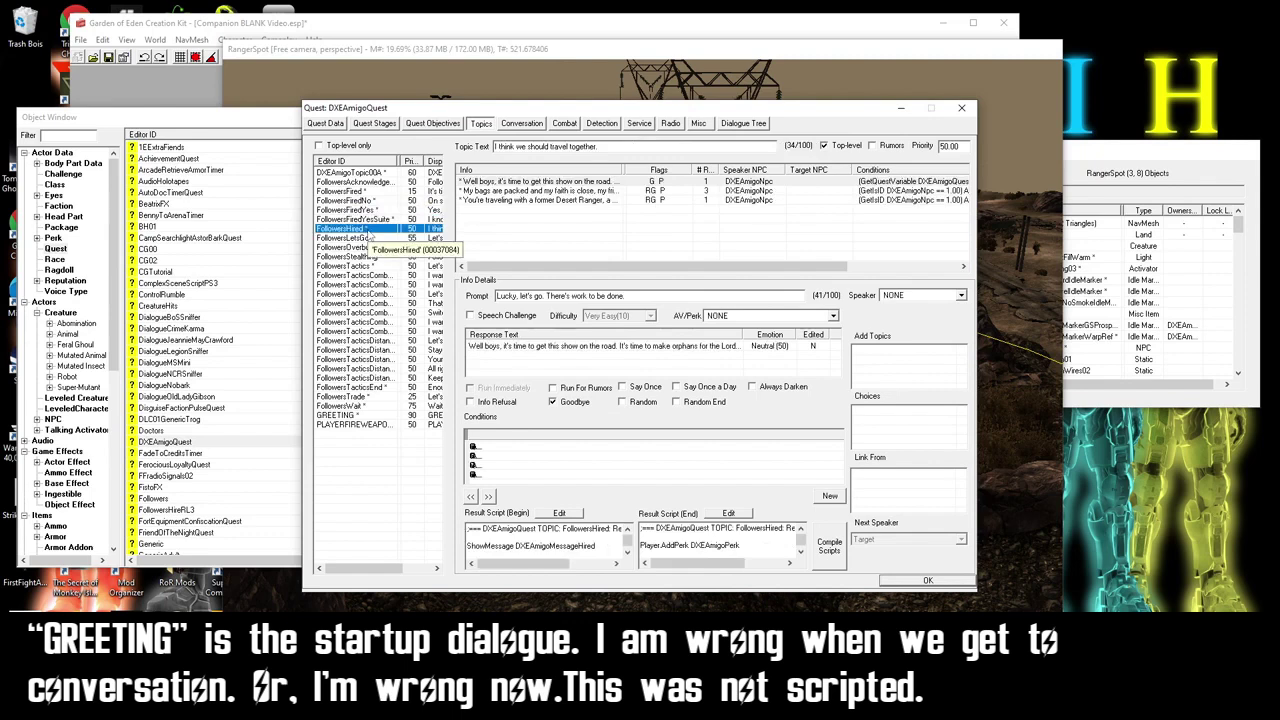
{"action": "left_click", "coordinate": [369, 221]}
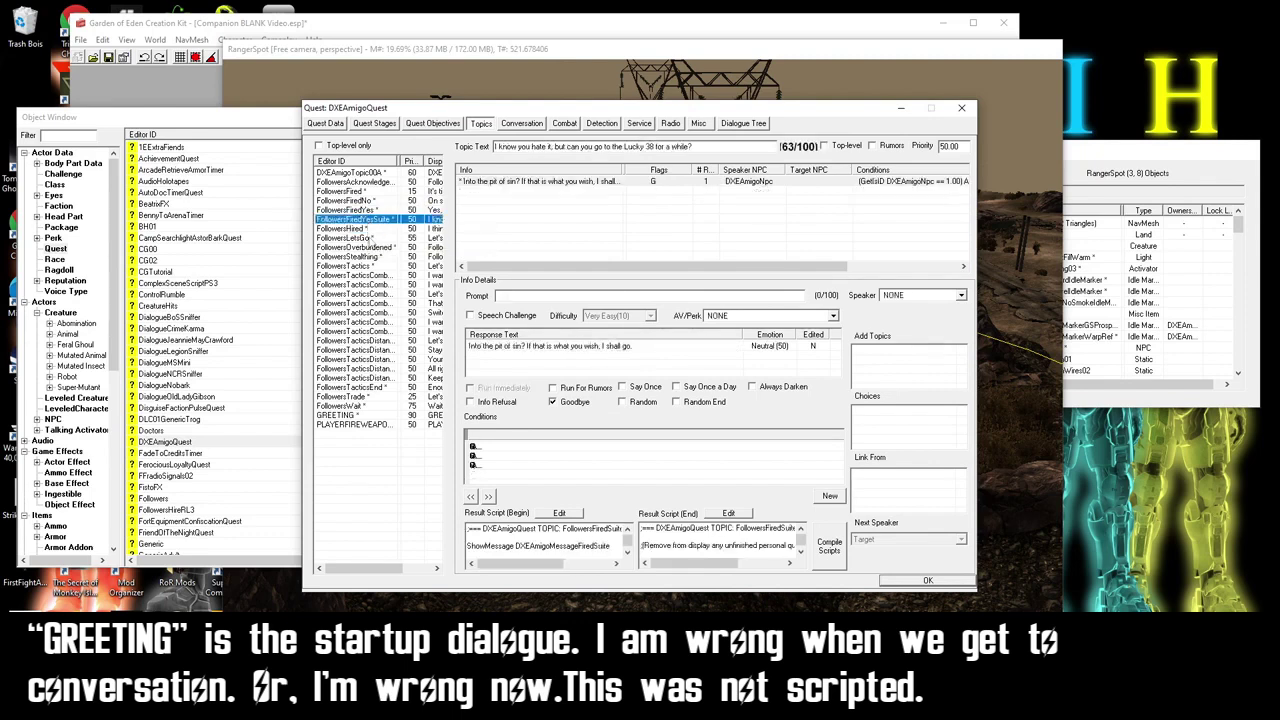
{"action": "left_click", "coordinate": [370, 238]}
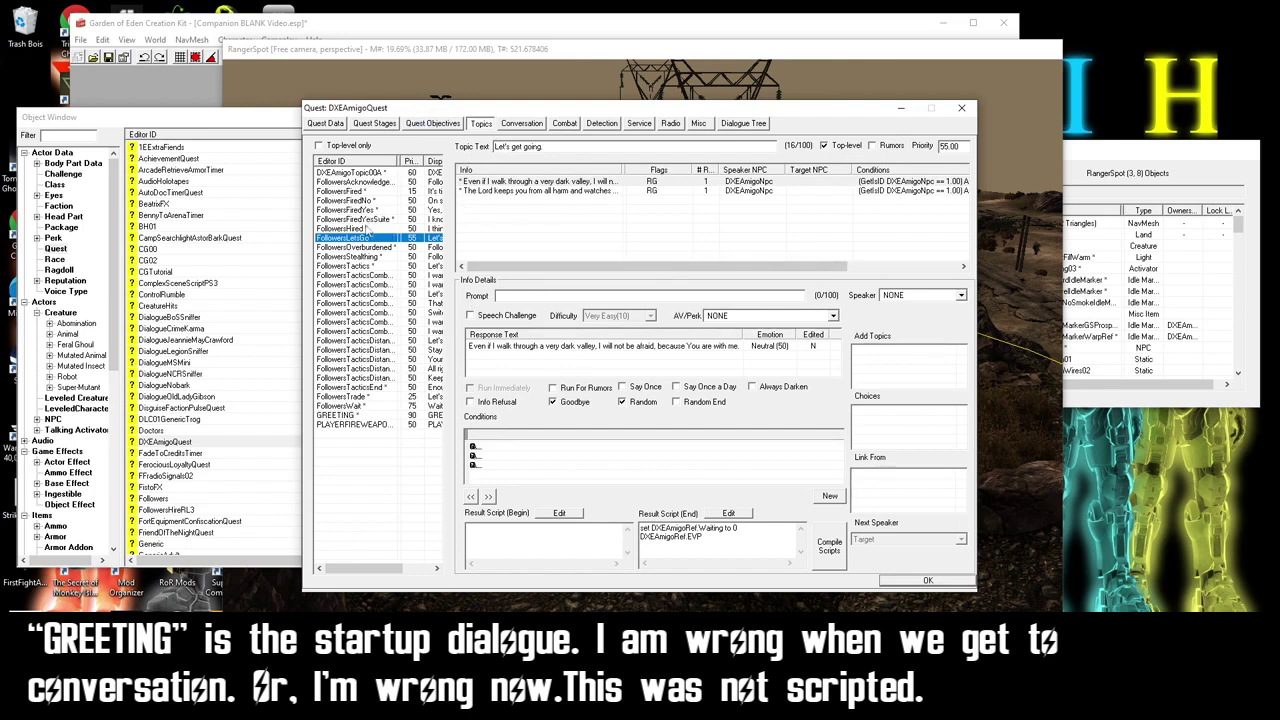
{"action": "left_click", "coordinate": [375, 228]}
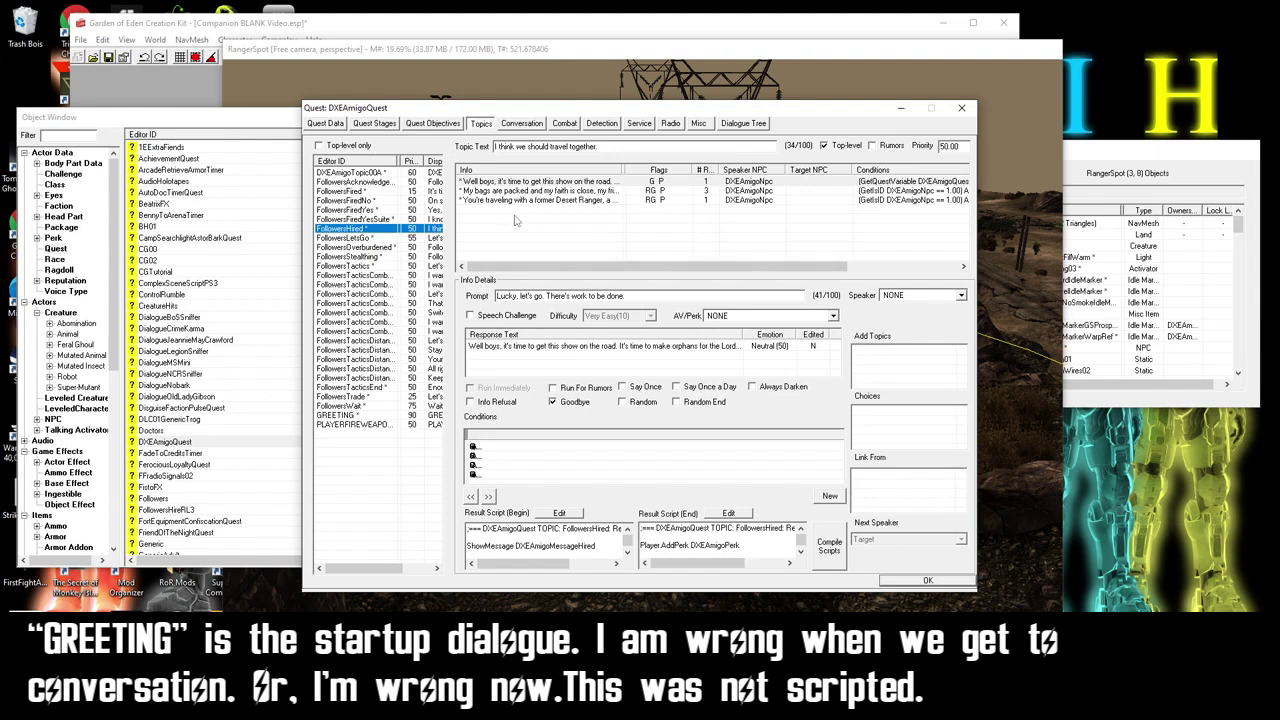
{"action": "left_click", "coordinate": [373, 191]}
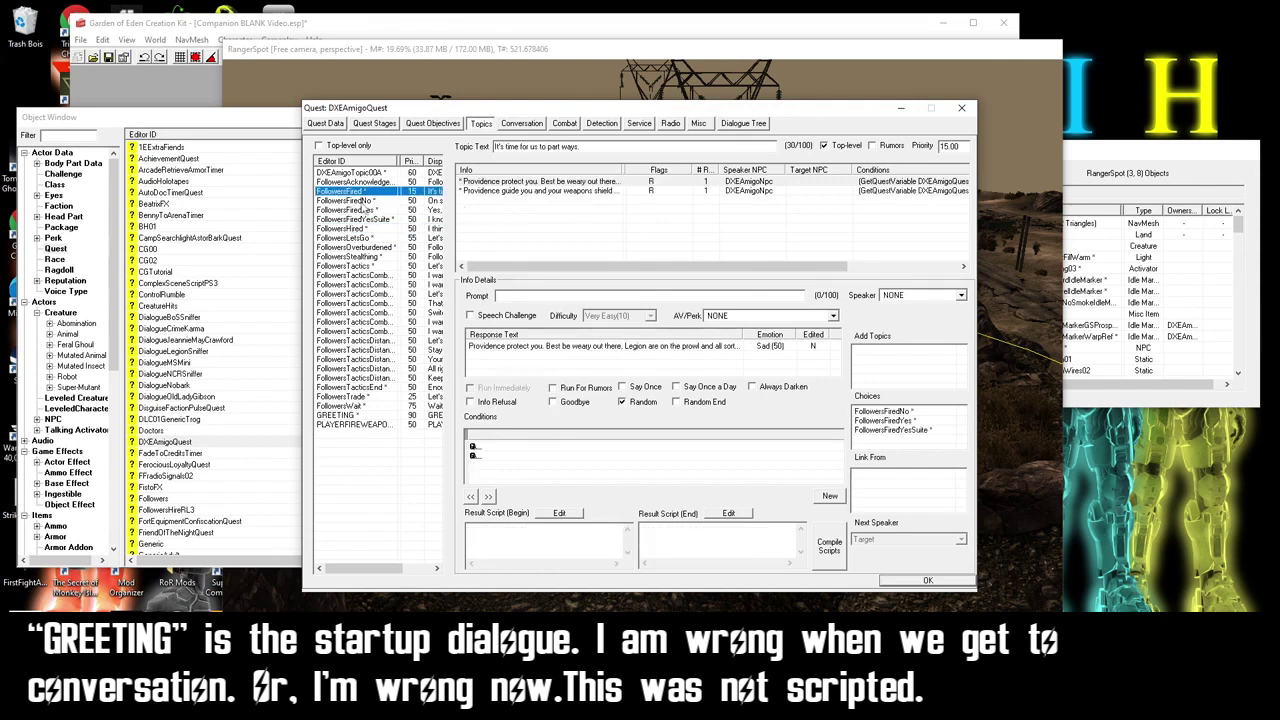
{"action": "left_click", "coordinate": [358, 200]}
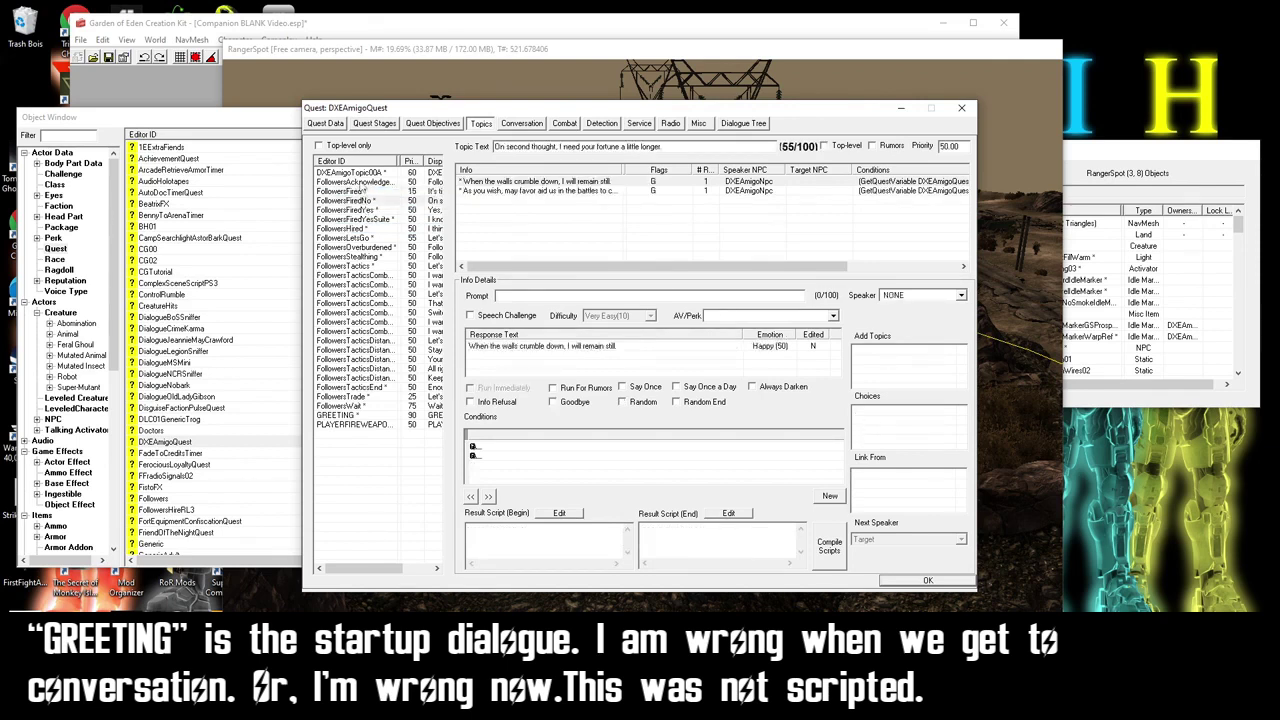
{"action": "left_click", "coordinate": [356, 182]}
Step: Change the FollowersFiredNo topic text to "On second thought, I need you around a bit longer." and dismiss the spelling check
{"action": "left_click", "coordinate": [365, 201]}
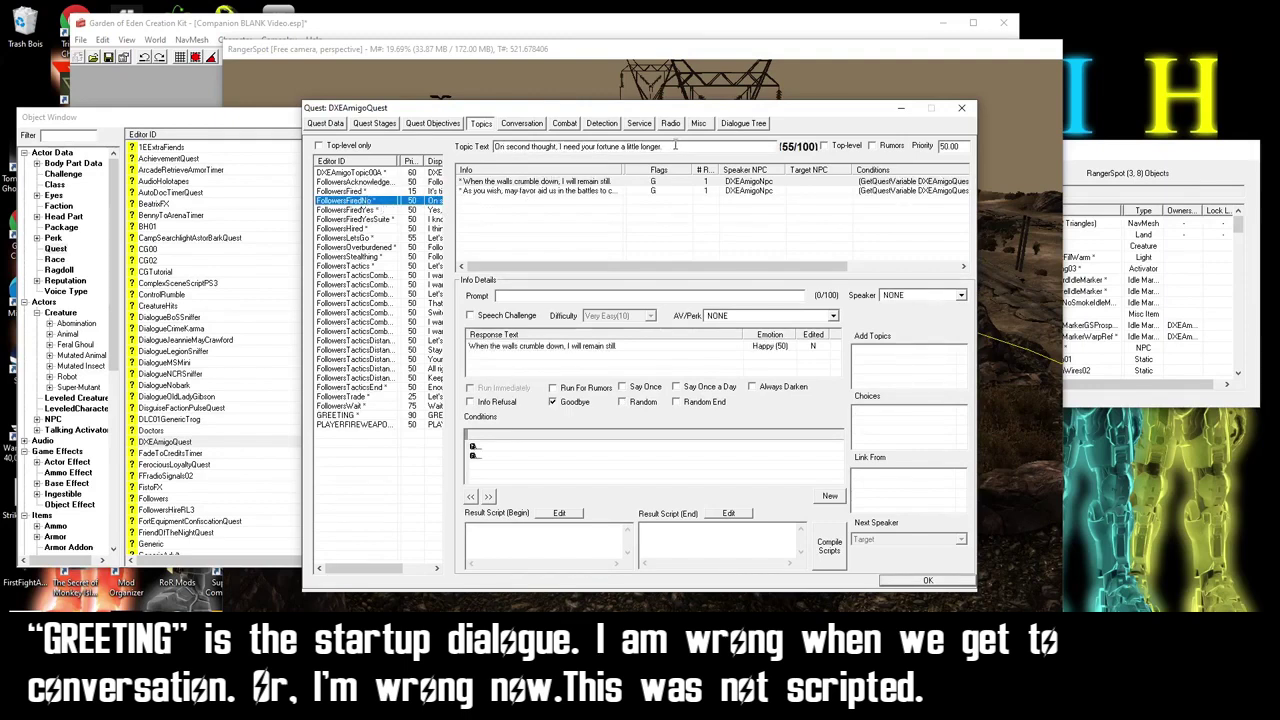
{"action": "left_click_drag", "start_coordinate": [674, 146], "coordinate": [564, 149]}
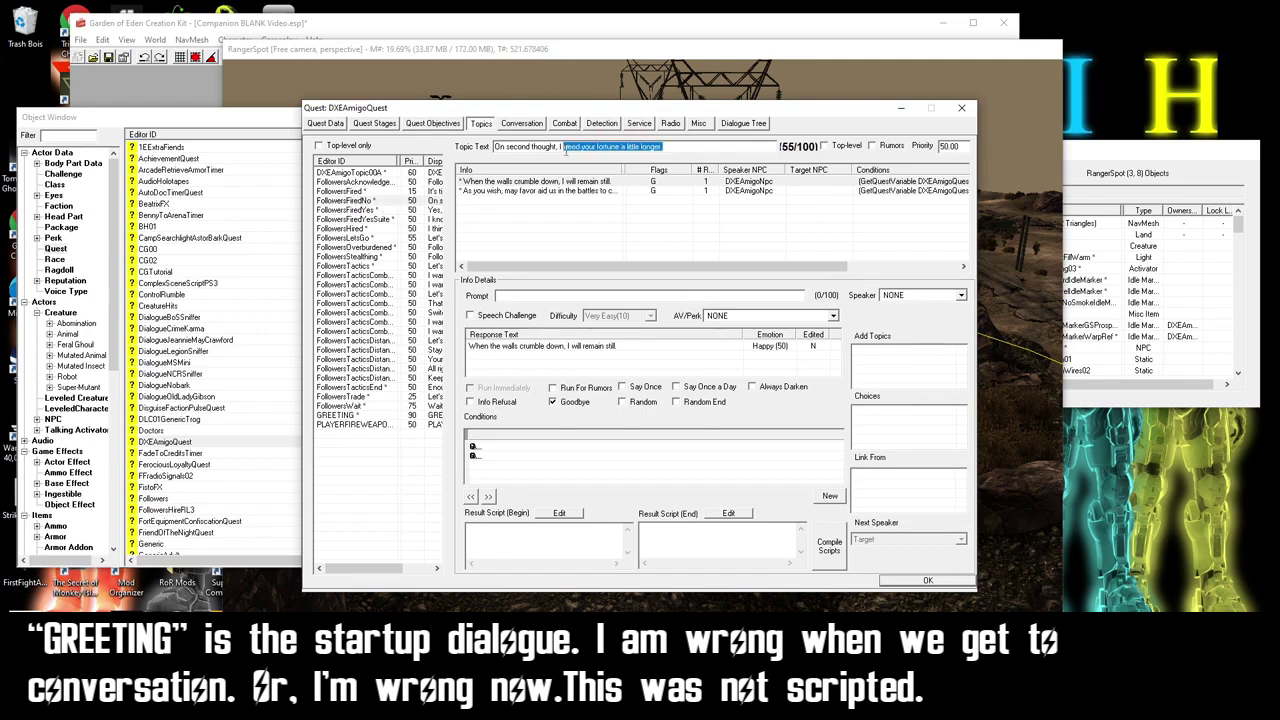
{"action": "type", "text": "ne"}
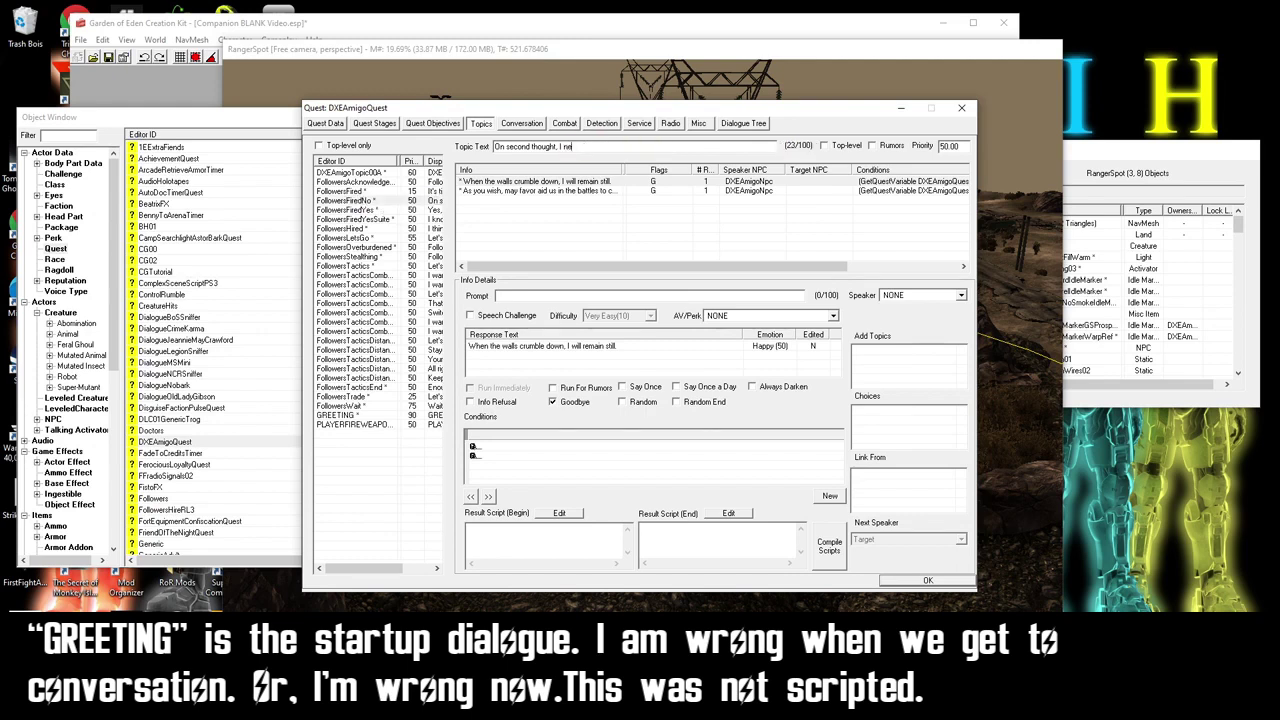
{"action": "type", "text": "ed you around a bit longer."}
{"action": "left_click", "coordinate": [350, 190]}
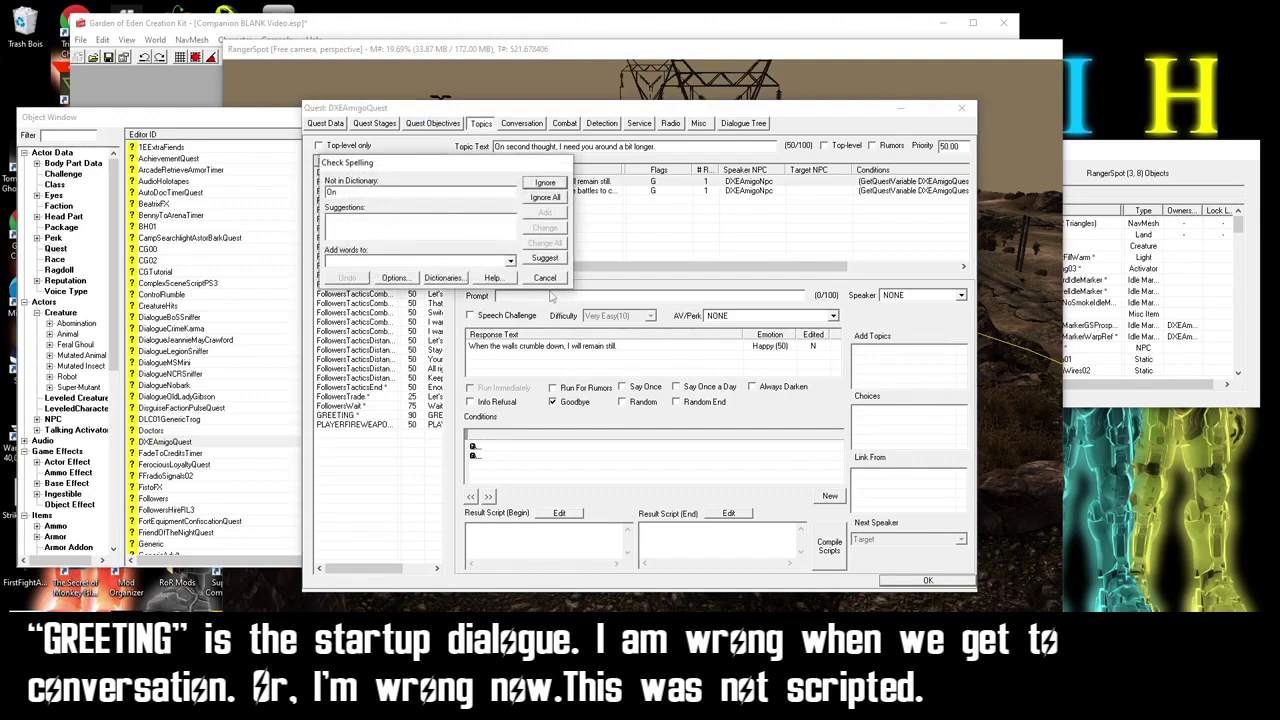
{"action": "left_click", "coordinate": [545, 278]}
Step: Open the first response entry of the FollowersFired topic for editing
{"action": "left_click", "coordinate": [350, 190]}
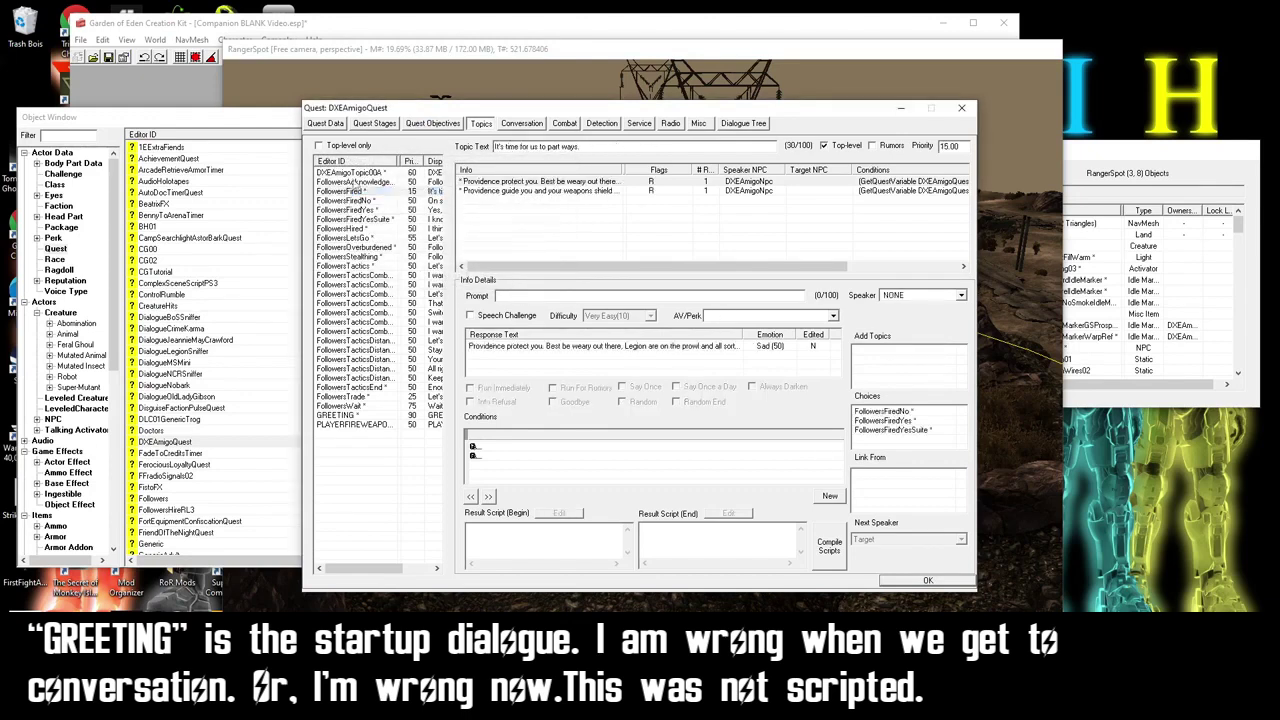
{"action": "left_click", "coordinate": [352, 190]}
{"action": "left_click", "coordinate": [517, 191]}
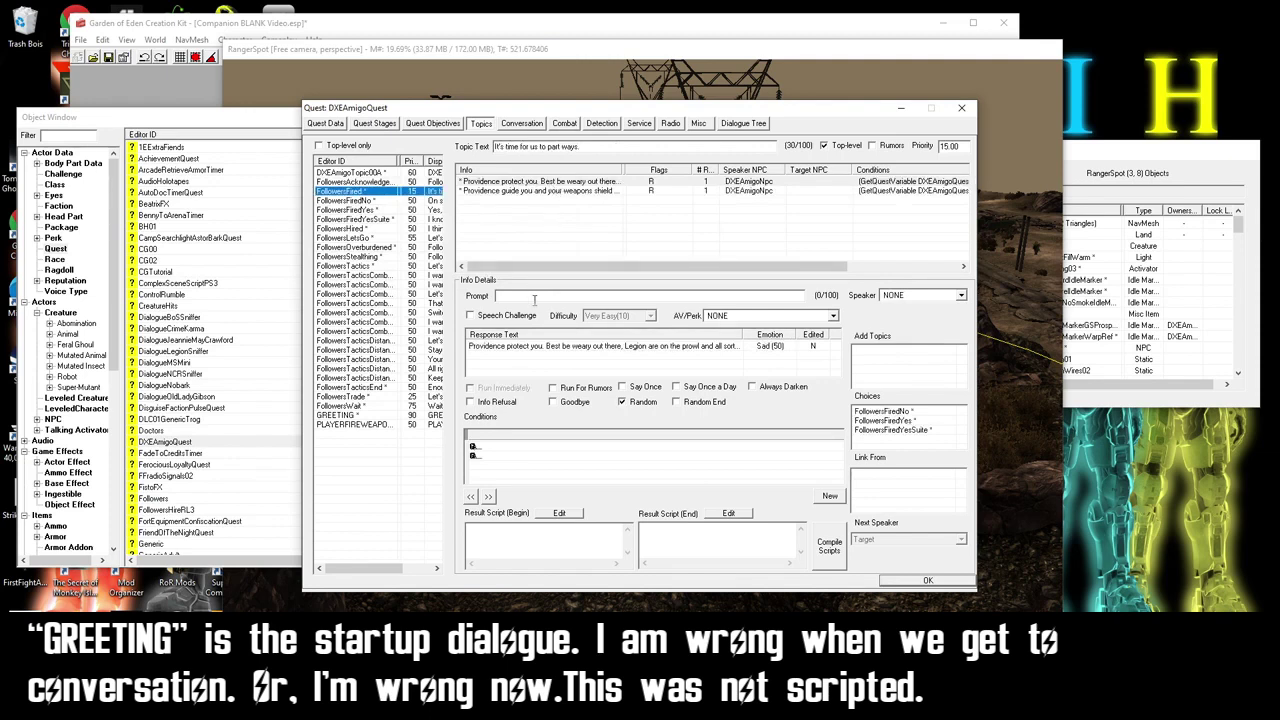
{"action": "double_click", "coordinate": [538, 181]}
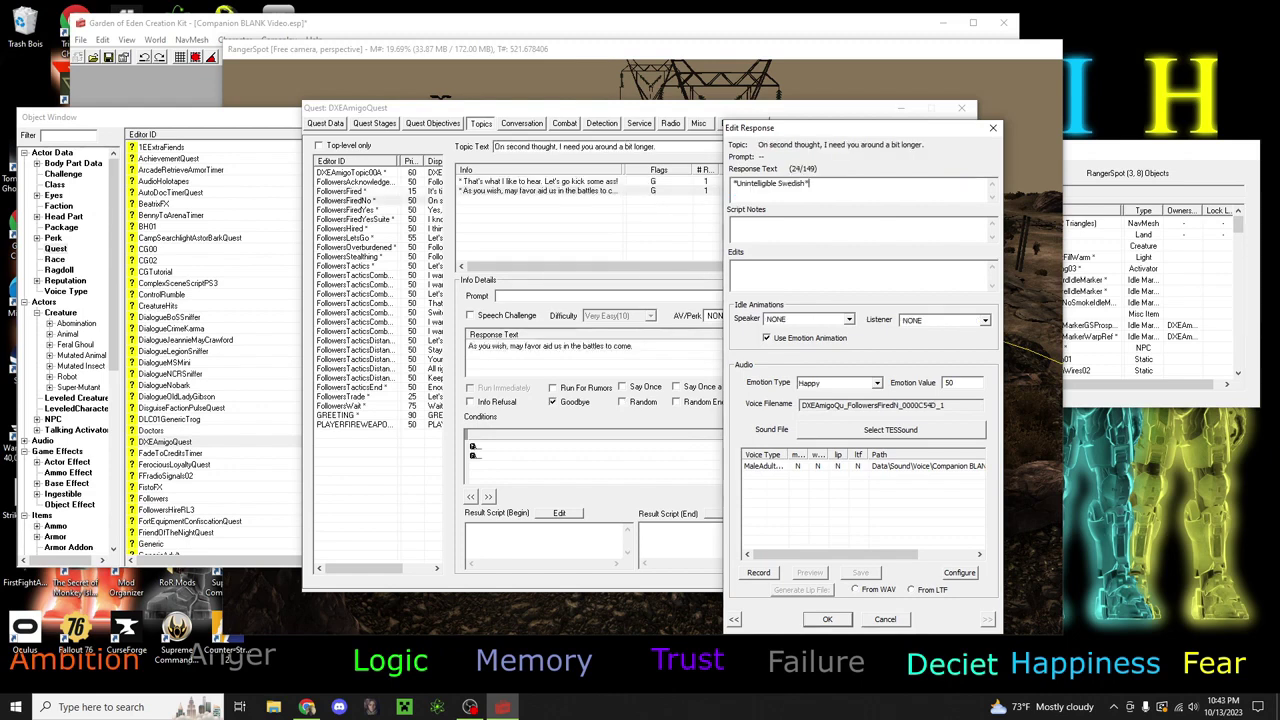
Step: Save "*Unintelligible Swedish*" as the response text of the FollowersFiredNo topic's second entry, dismissing the spelling check
{"action": "left_click", "coordinate": [827, 619]}
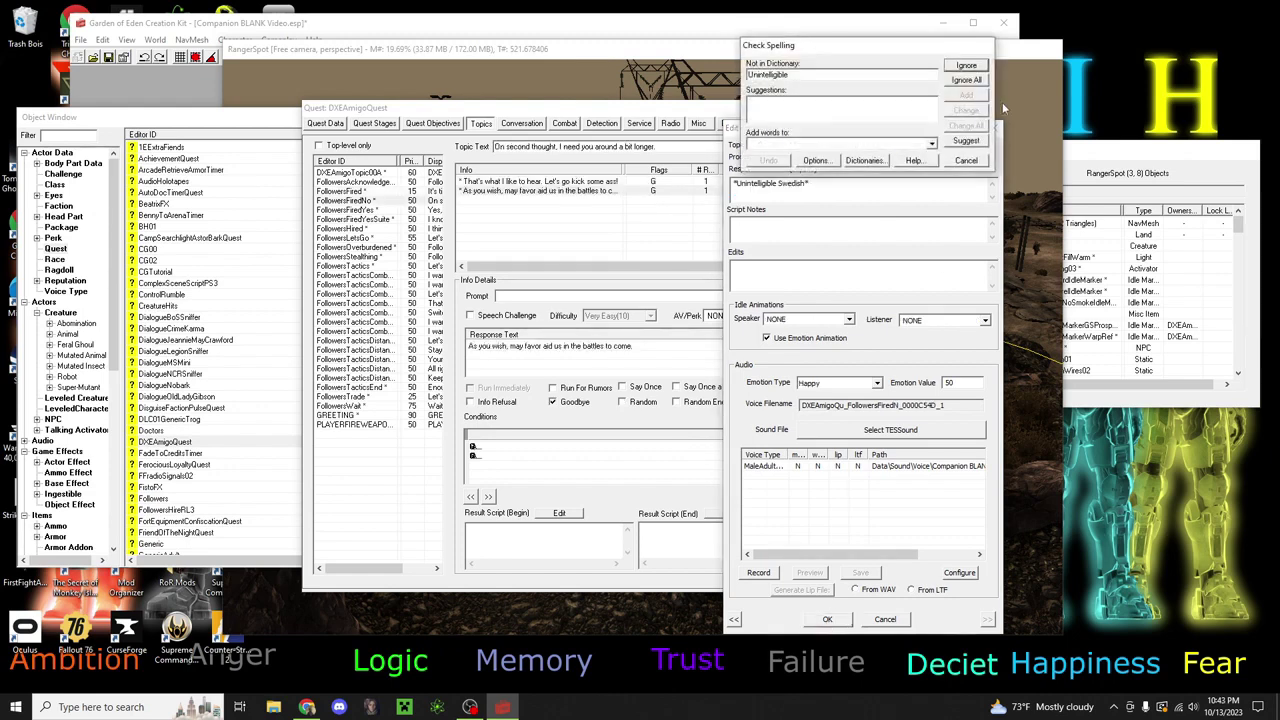
{"action": "left_click", "coordinate": [966, 161]}
{"action": "left_click", "coordinate": [827, 619]}
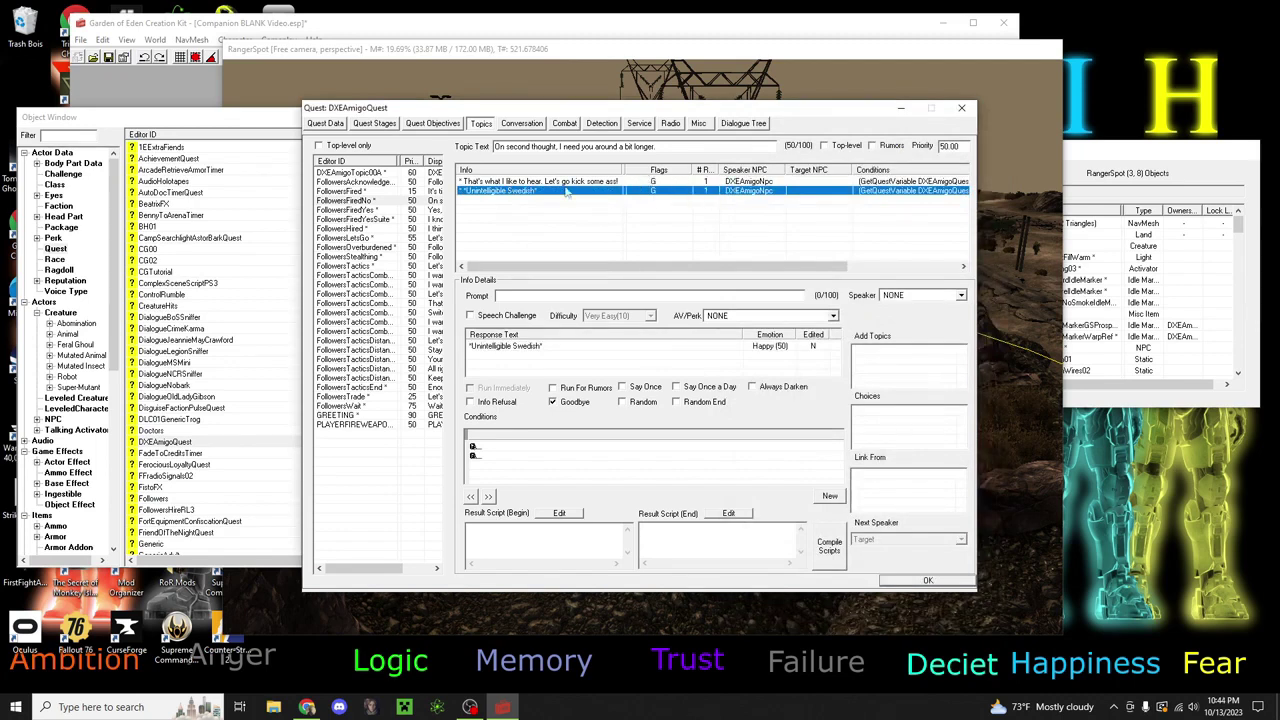
{"action": "left_click", "coordinate": [516, 184]}
{"action": "left_click", "coordinate": [520, 190]}
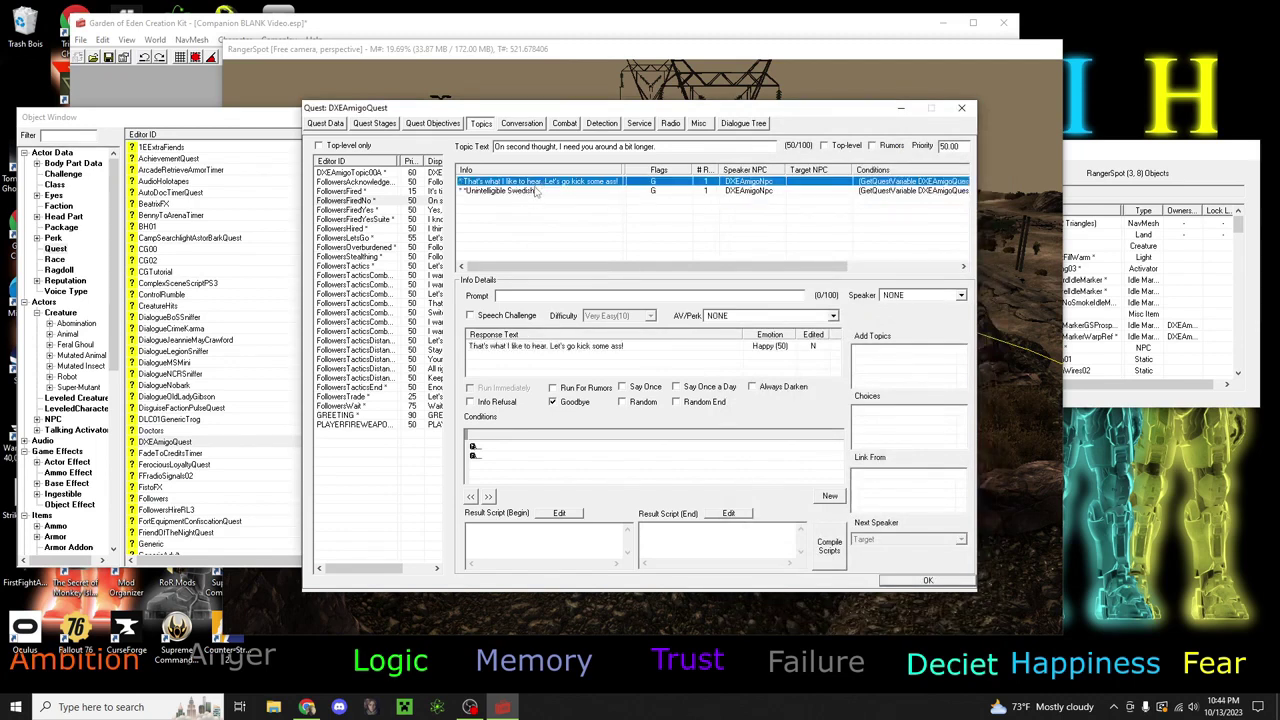
{"action": "left_click", "coordinate": [540, 190], "text": "ctrl"}
{"action": "left_click", "coordinate": [536, 196]}
{"action": "right_click", "coordinate": [535, 189]}
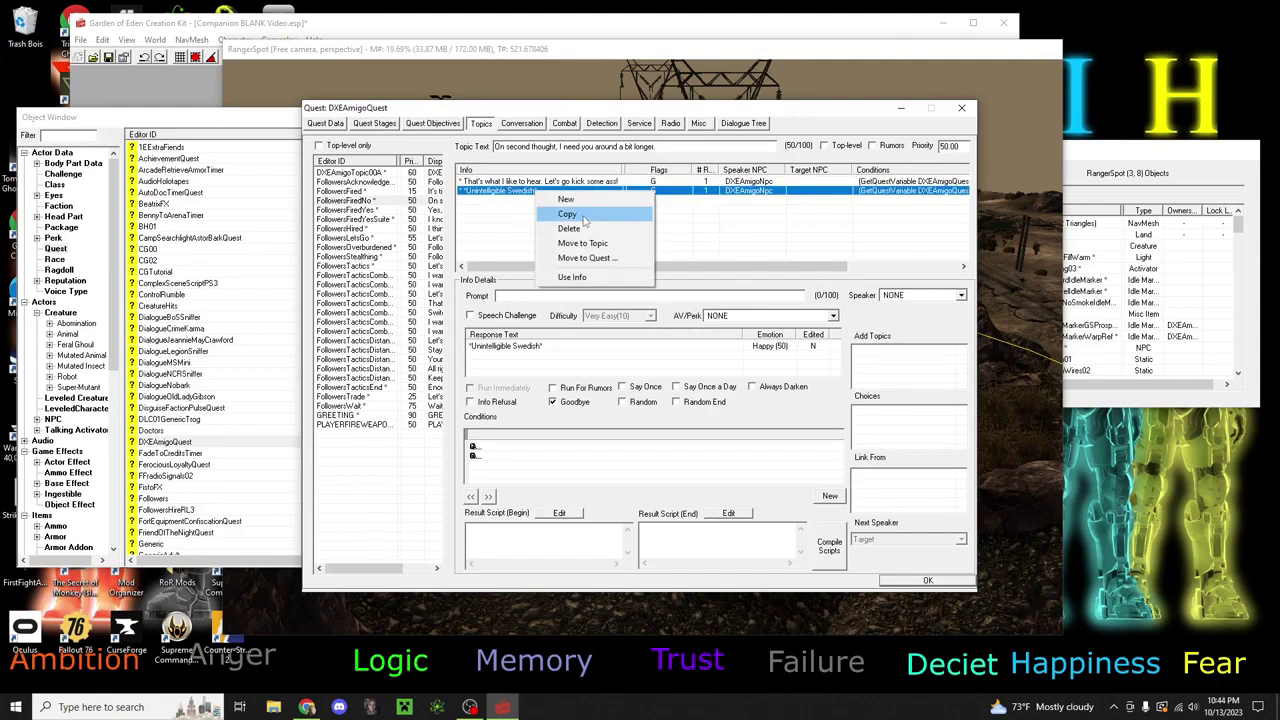
{"action": "left_click", "coordinate": [510, 218]}
{"action": "right_click", "coordinate": [508, 210]}
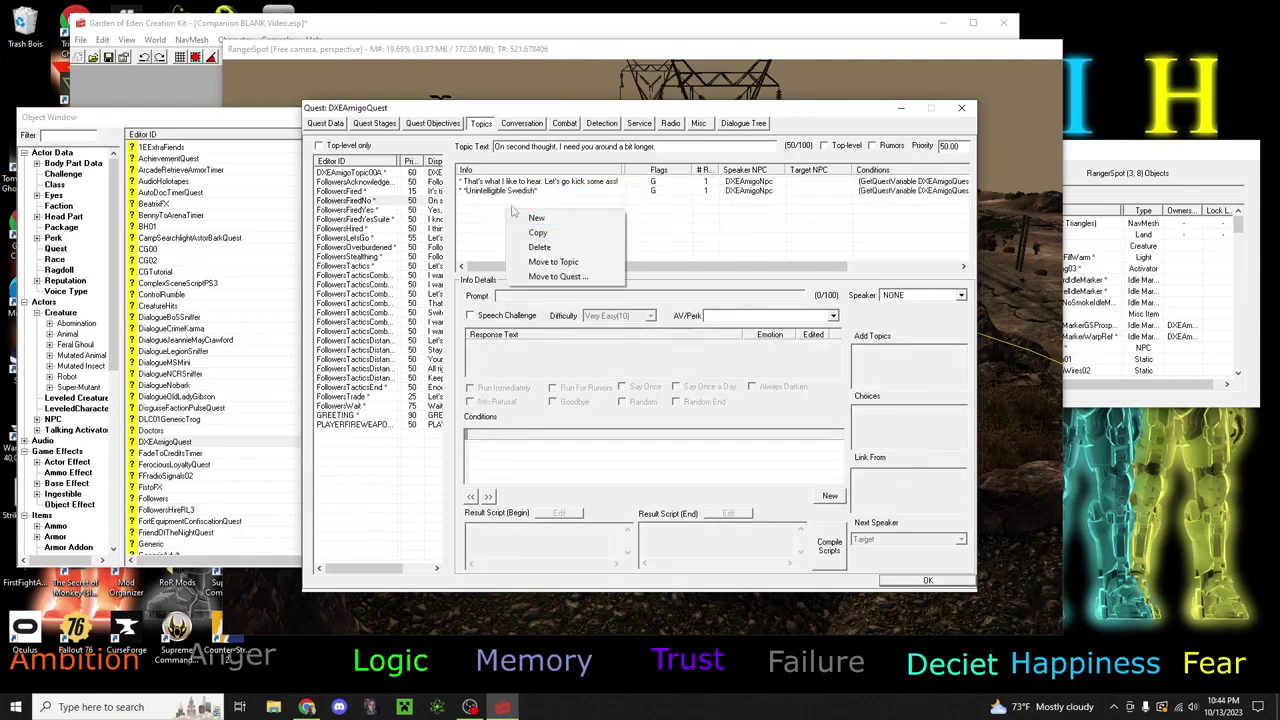
{"action": "left_click", "coordinate": [486, 218]}
Step: Replace the first response of FollowersHired's second entry with "Are the goats back at it again? I'll make those fuckers extinct again!"
{"action": "left_click", "coordinate": [478, 190]}
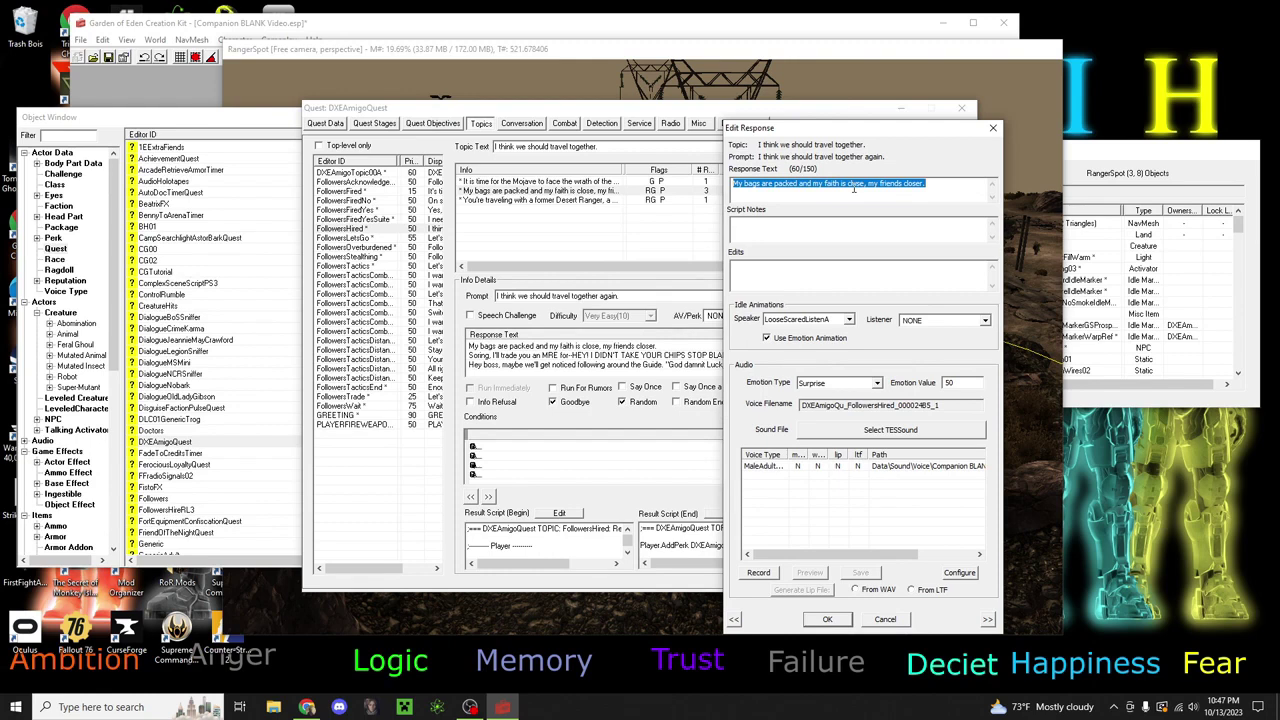
{"action": "type", "text": "Are the go"}
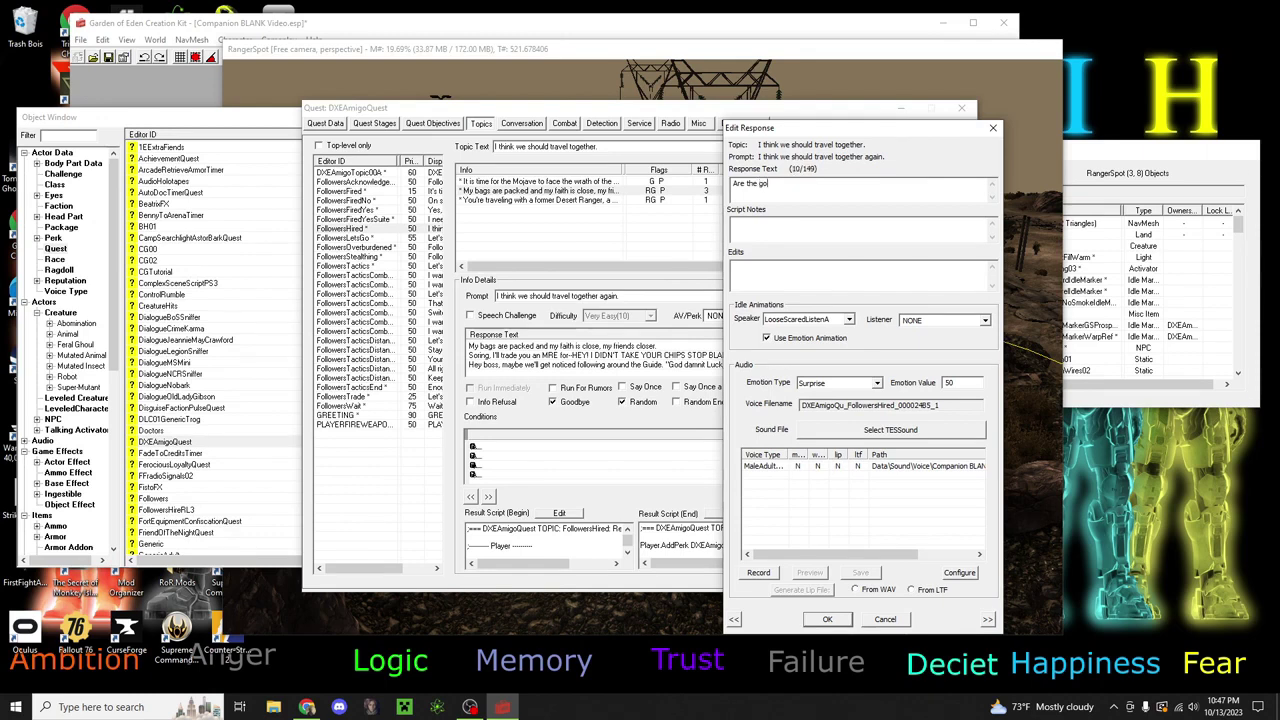
{"action": "type", "text": "ats back at it again? I'll make thosefuckers ext"}
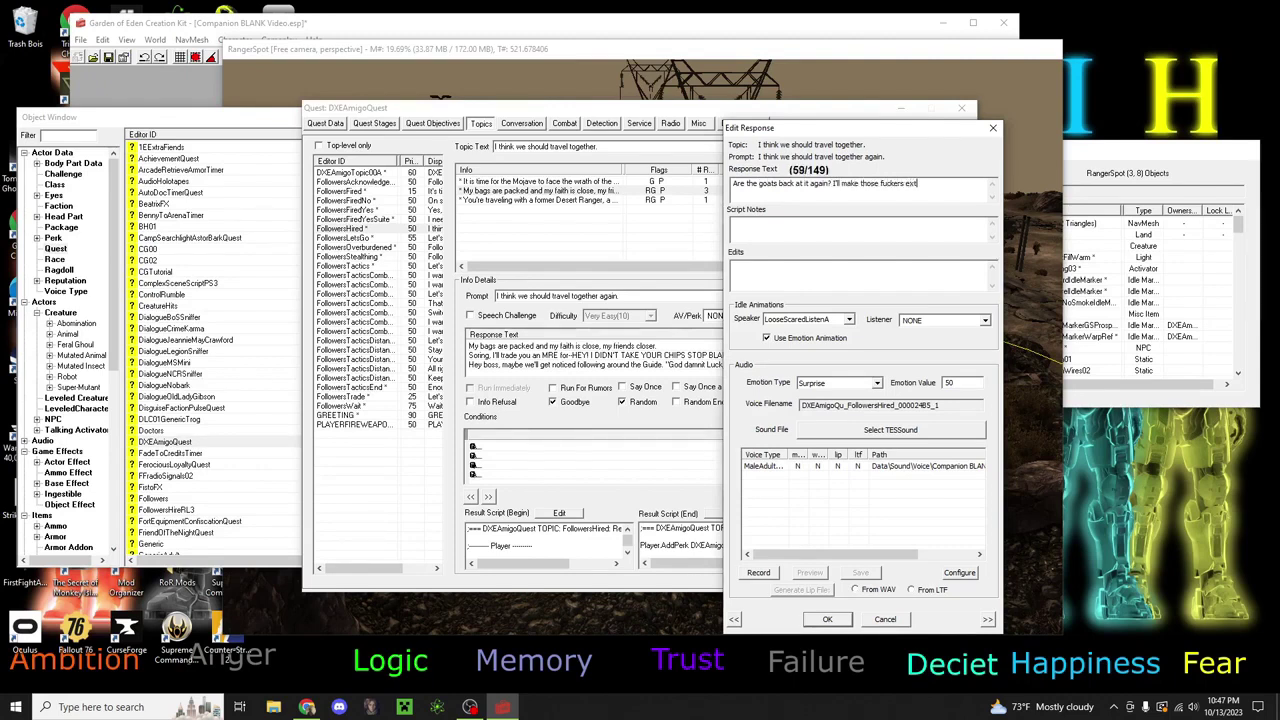
{"action": "type", "text": "inct again!"}
{"action": "left_click", "coordinate": [826, 618]}
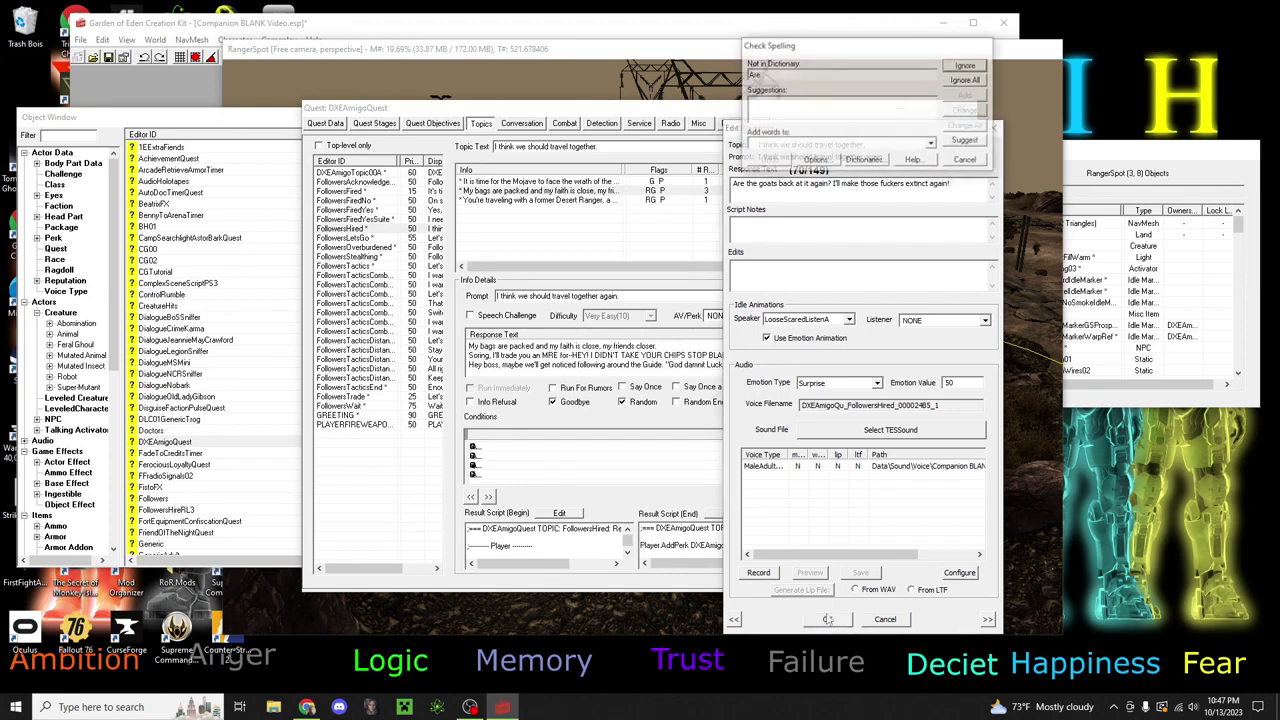
{"action": "left_click", "coordinate": [956, 162]}
{"action": "left_click", "coordinate": [820, 620]}
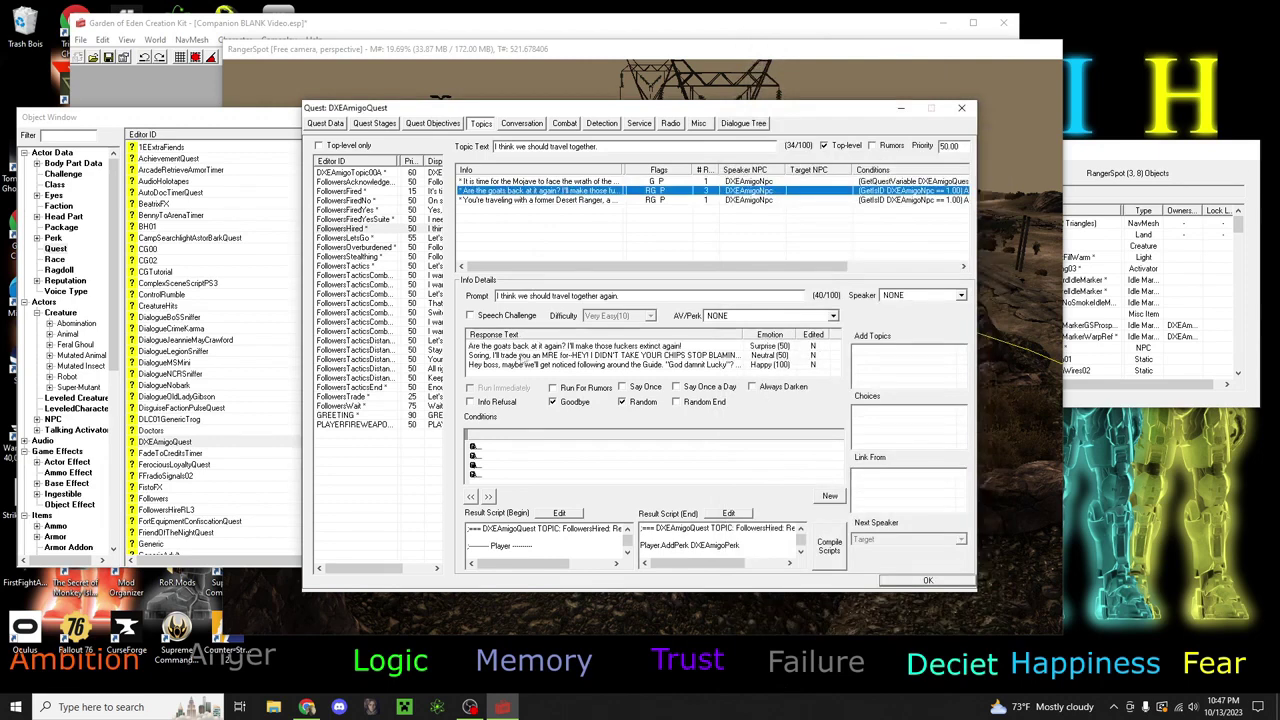
Step: Replace the HELLO conversation topic's first response with "How can the King help you today?"
{"action": "right_click", "coordinate": [537, 357]}
{"action": "double_click", "coordinate": [485, 356]}
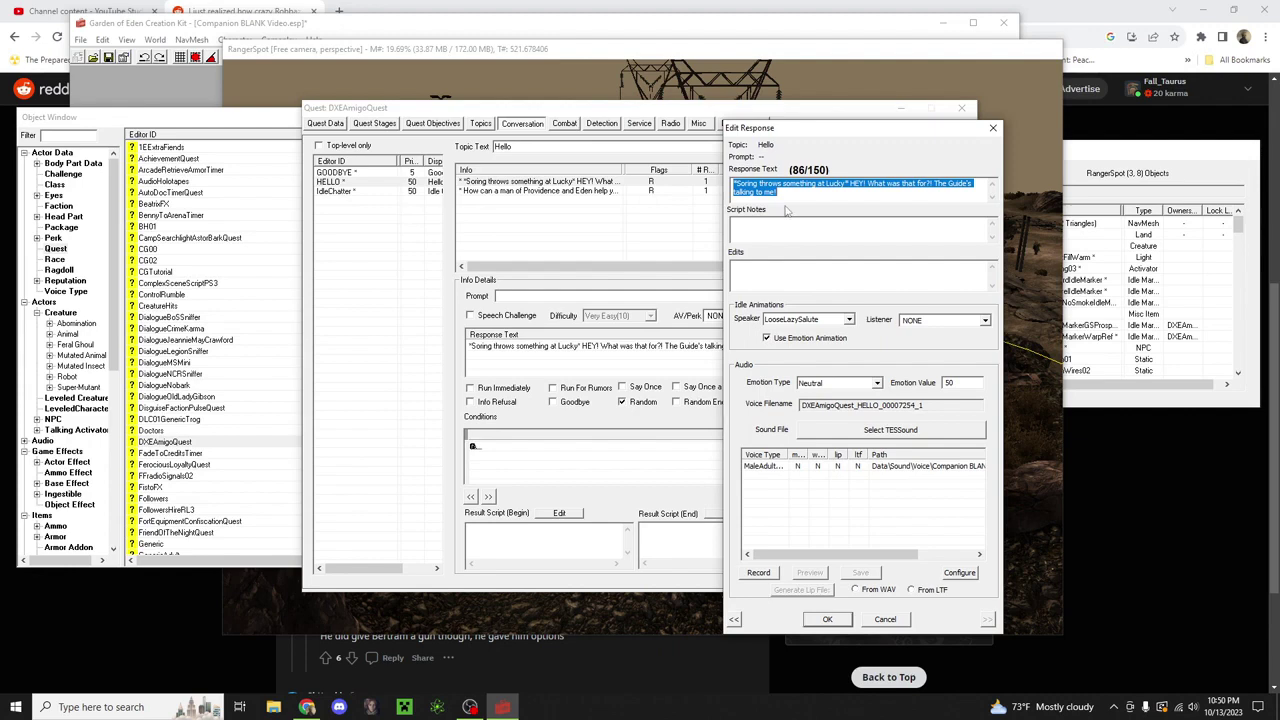
{"action": "type", "text": "How can the King help you today?"}
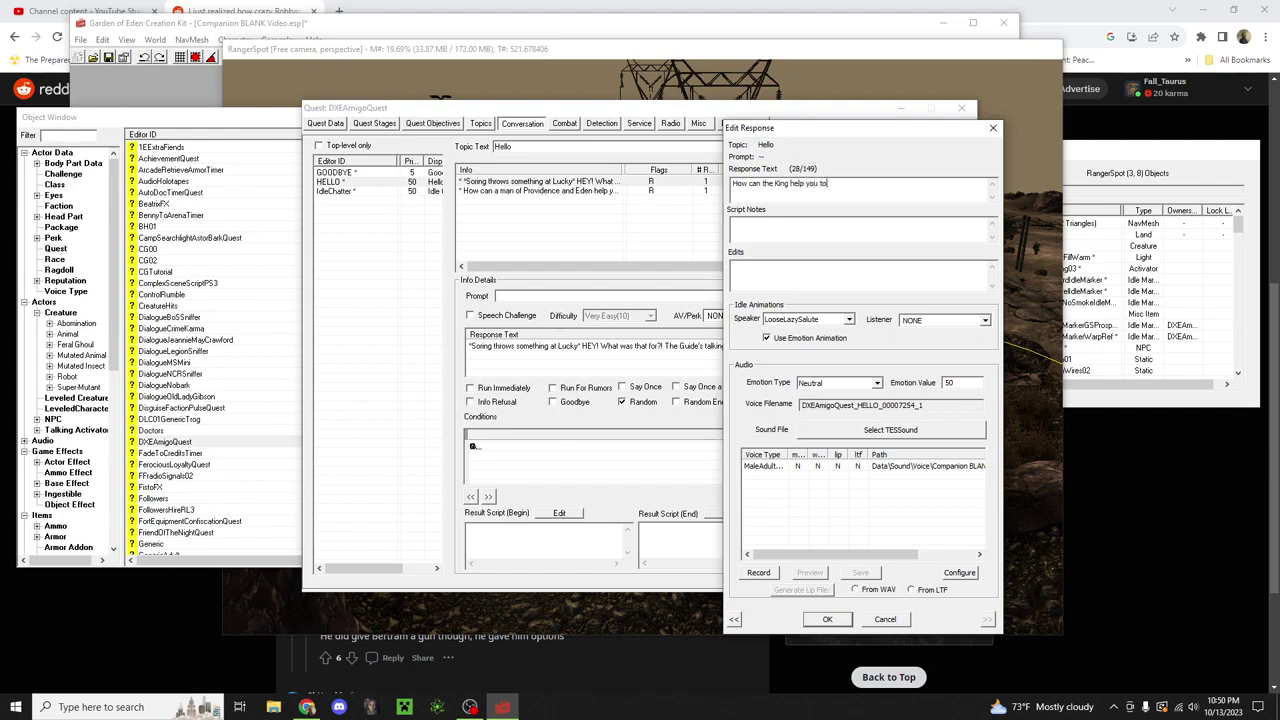
{"action": "left_click", "coordinate": [827, 619]}
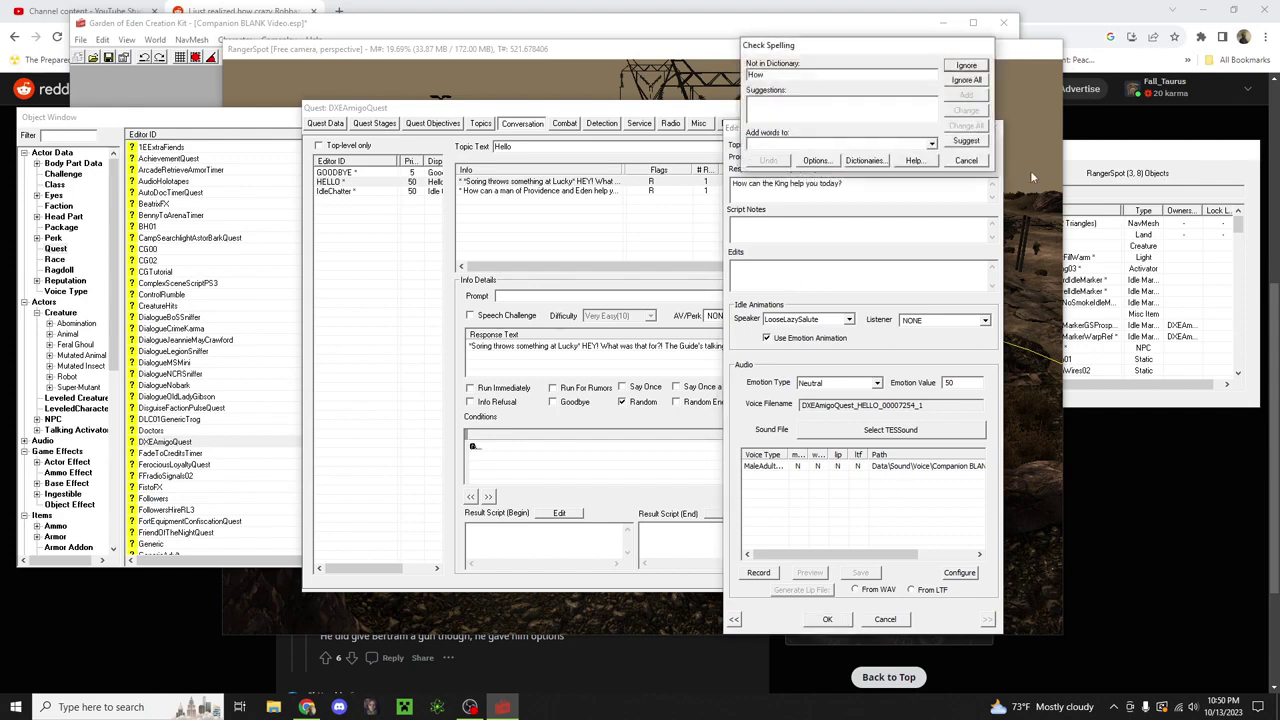
Step: Replace HELLO's second response with "The Corgis never forget. Winter is cumming--sorry, I mean coming." and dismiss the spelling check
{"action": "double_click", "coordinate": [537, 190]}
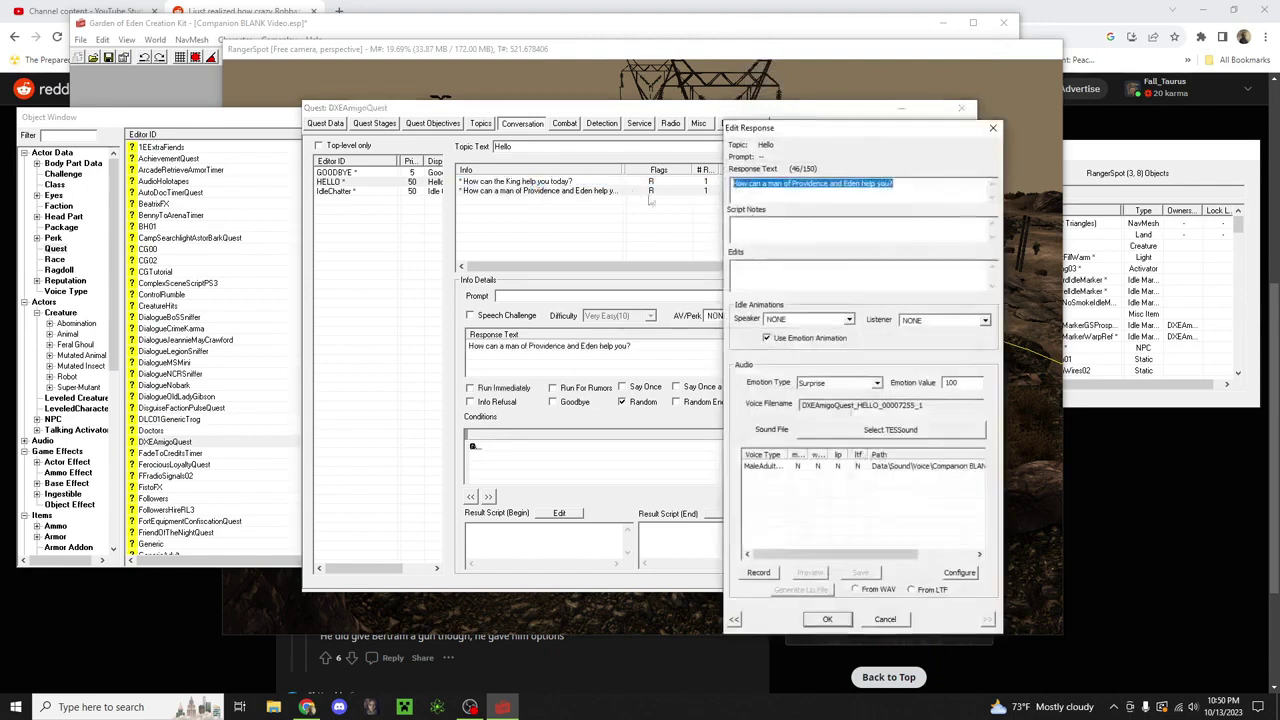
{"action": "type", "text": "The "}
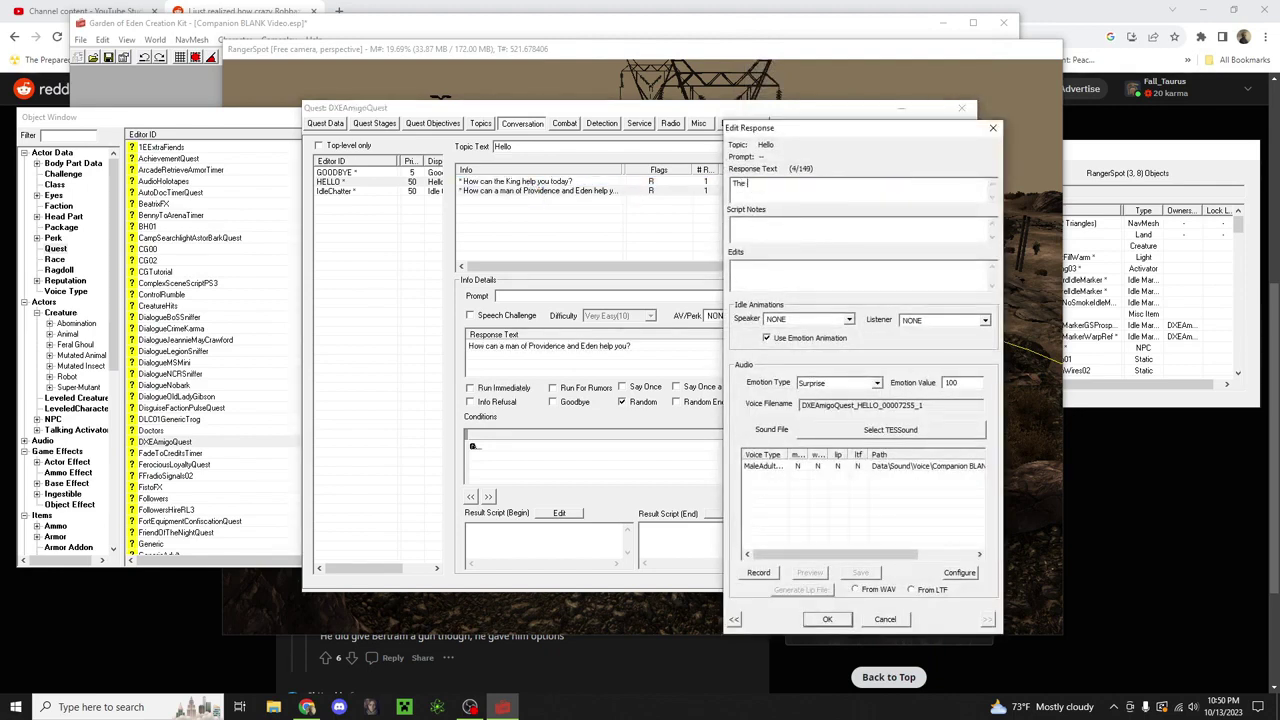
{"action": "type", "text": "Corgis never forget. Winter is cumming--sorry, I"}
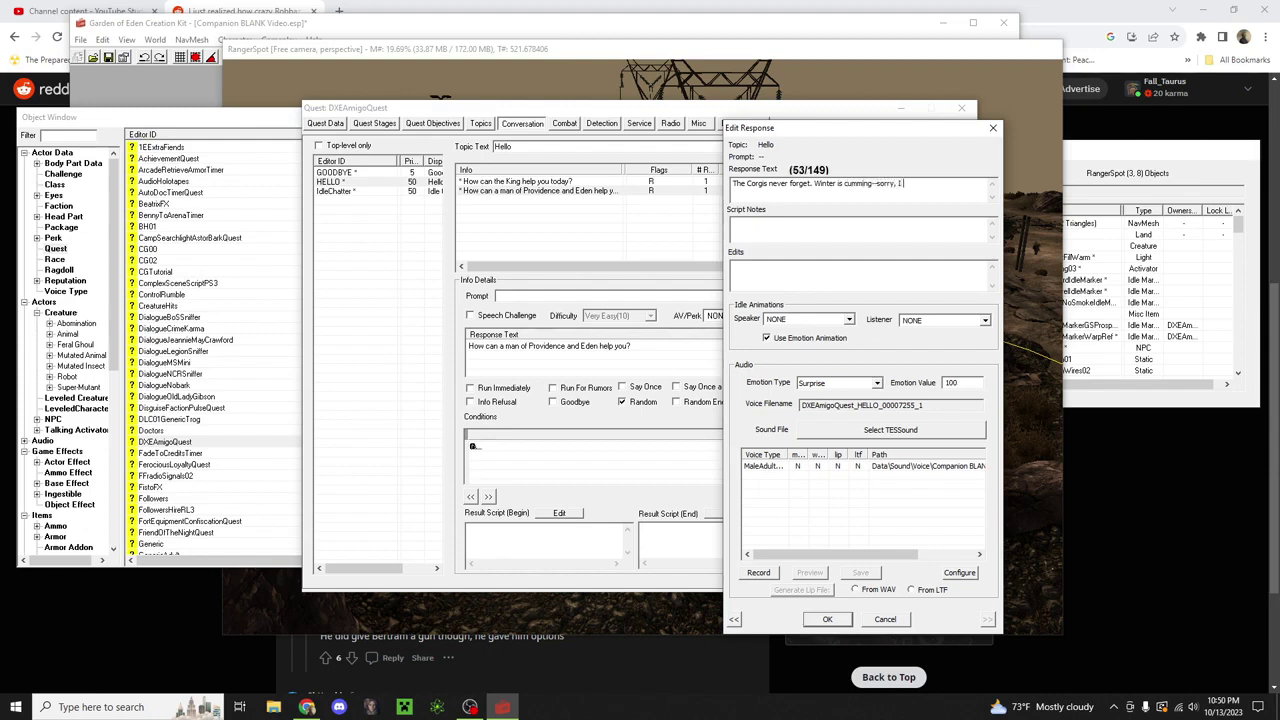
{"action": "type", "text": " mean coming."}
{"action": "left_click", "coordinate": [827, 618]}
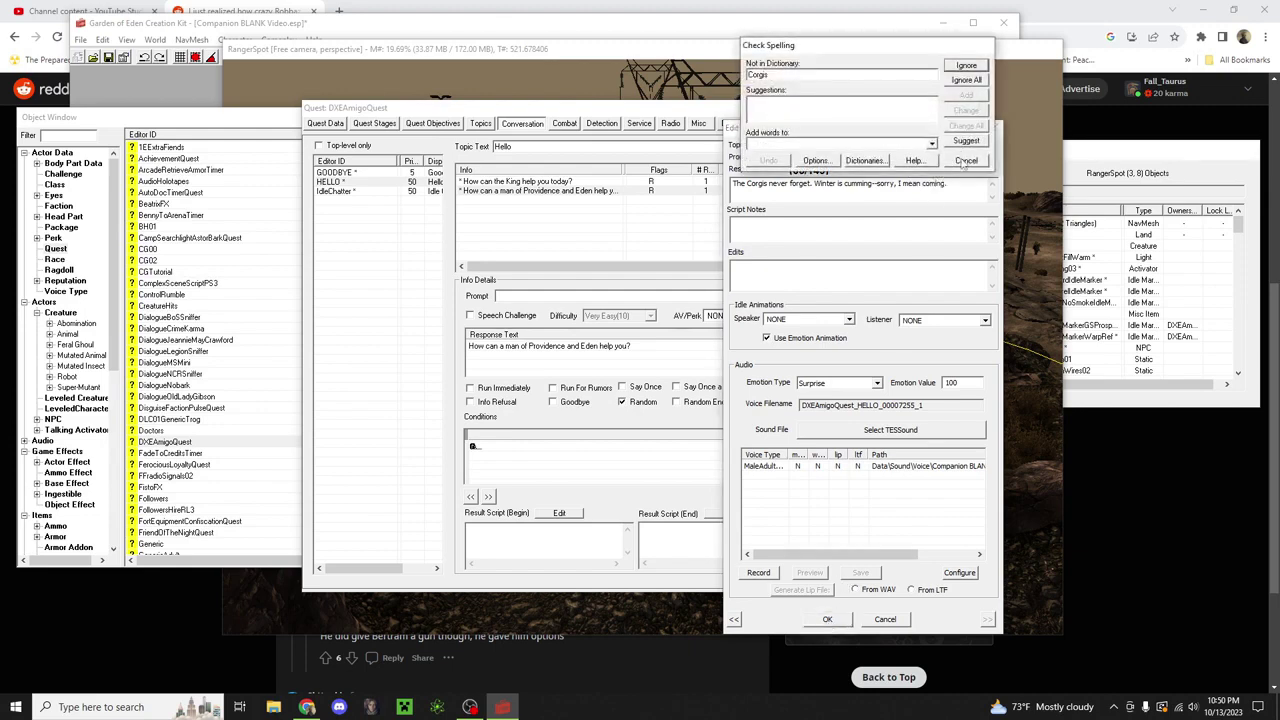
{"action": "key", "text": "Escape"}
{"action": "left_click", "coordinate": [827, 618]}
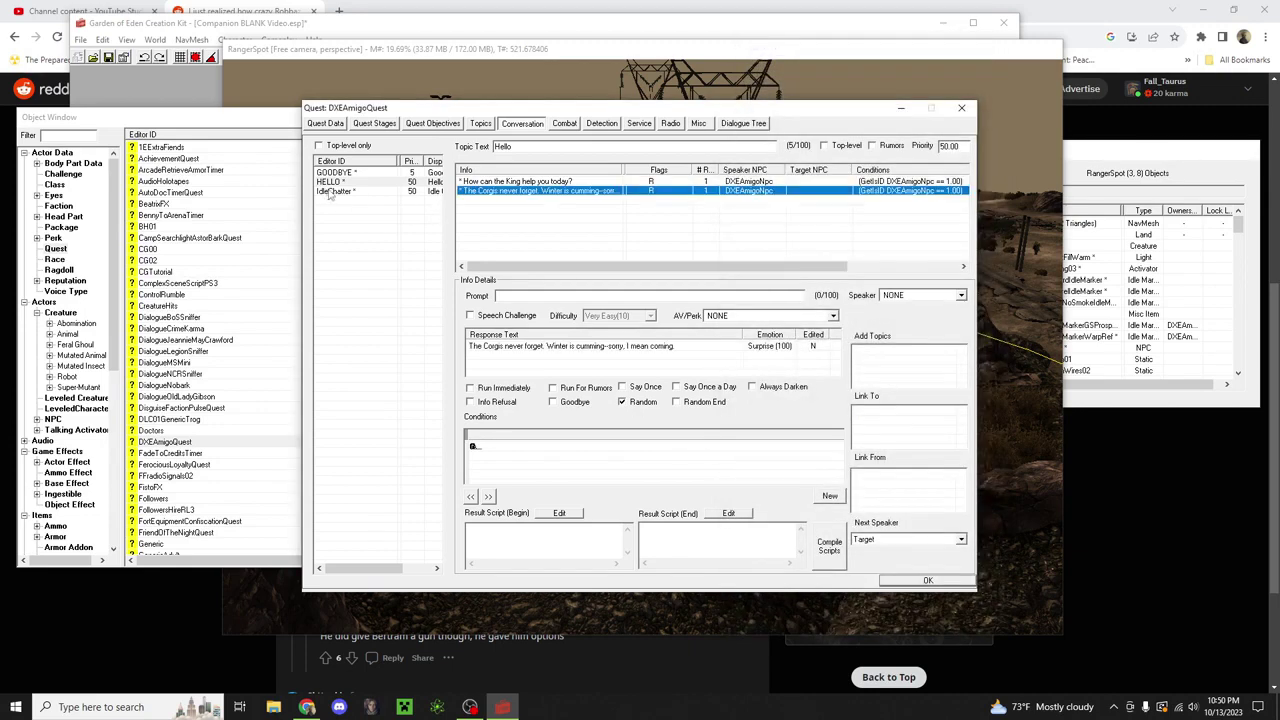
Step: Review the quest's Idle Chatter, combat Regenerating and GOODBYE responses without changing them
{"action": "left_click", "coordinate": [410, 191]}
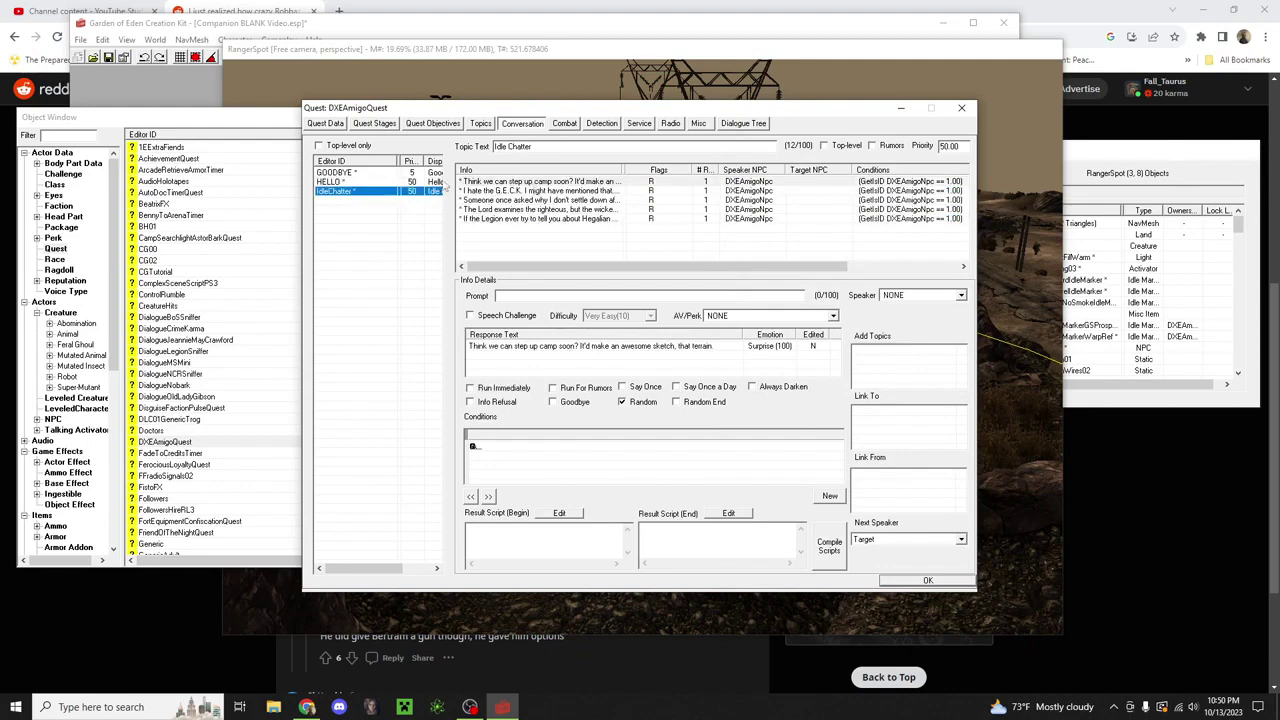
{"action": "double_click", "coordinate": [498, 181]}
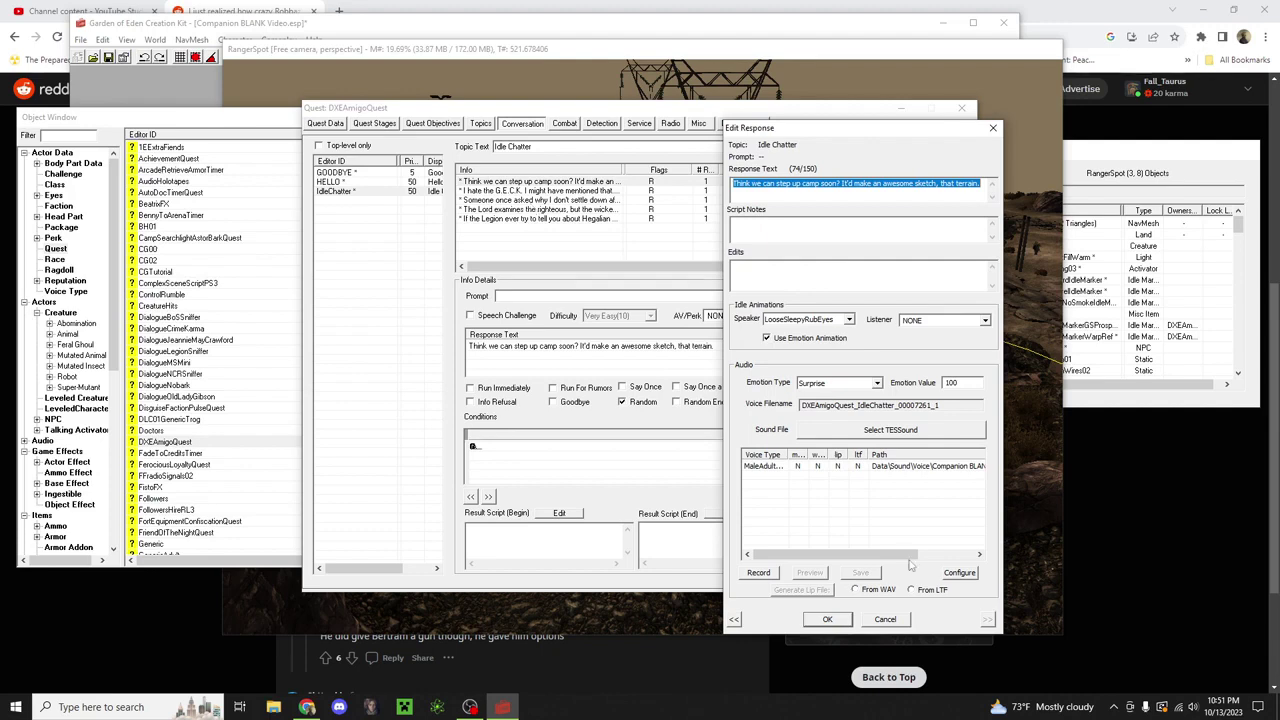
{"action": "left_click", "coordinate": [827, 619]}
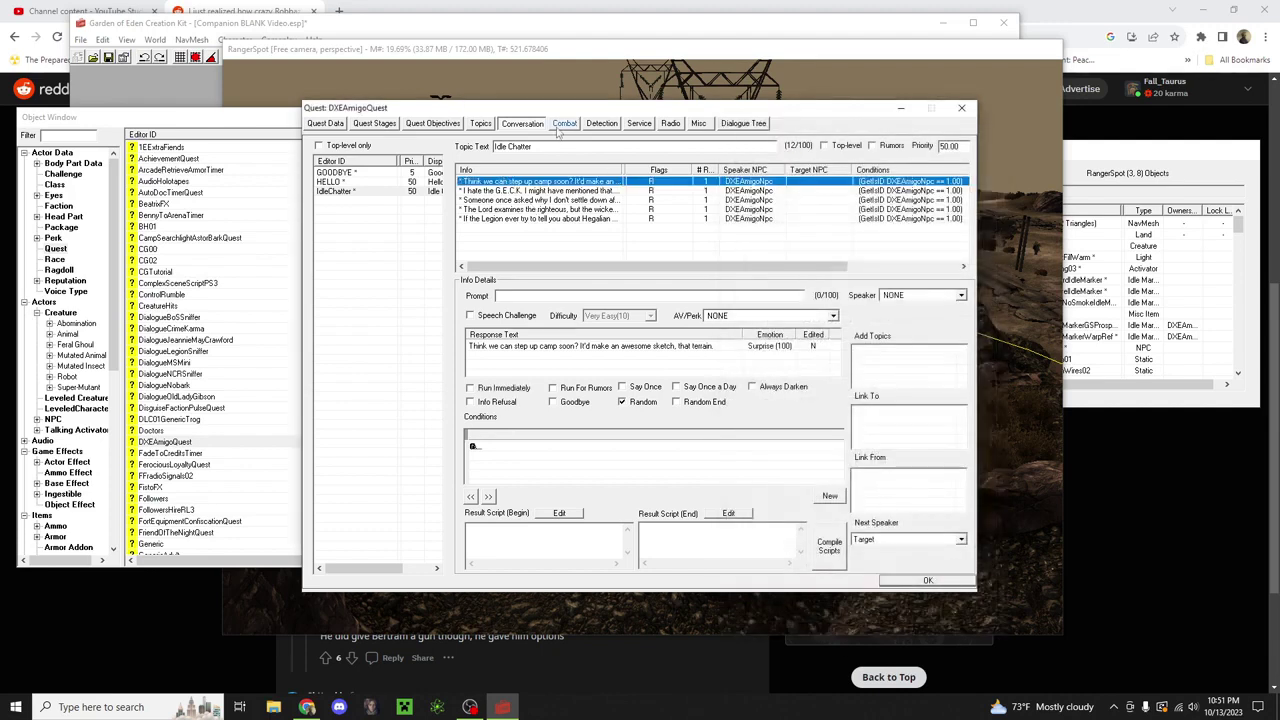
{"action": "left_click", "coordinate": [361, 182]}
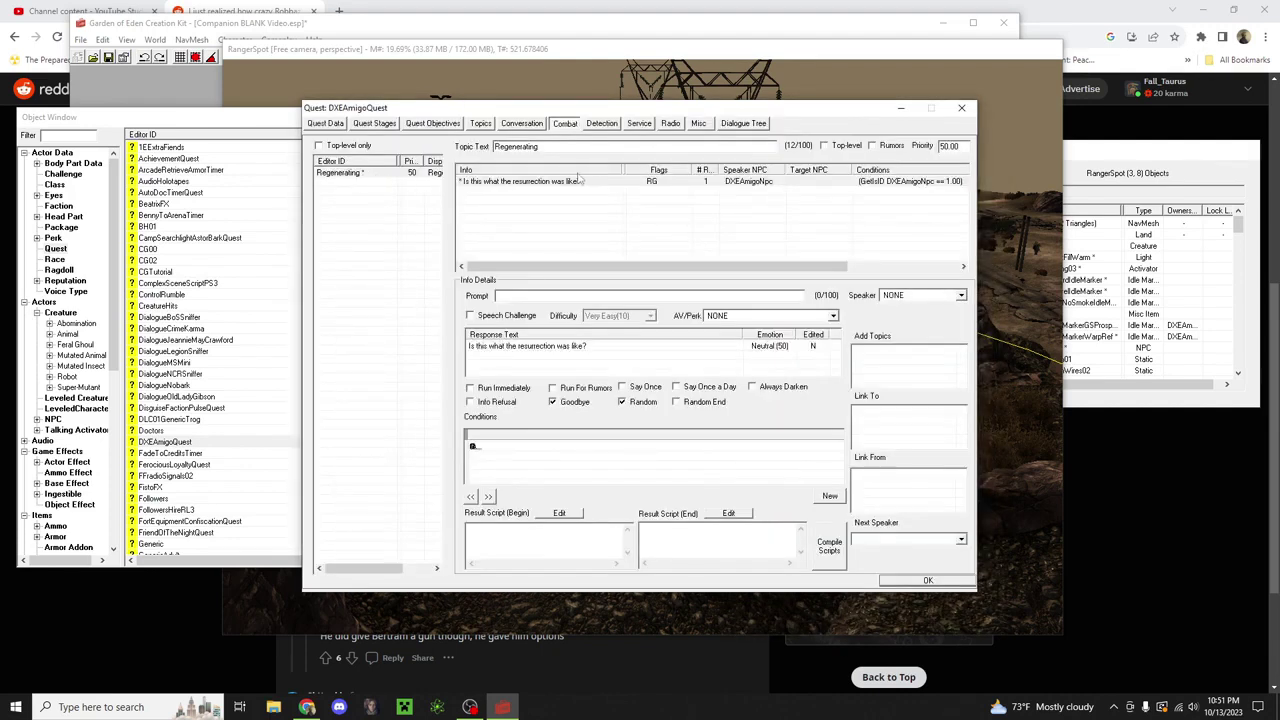
{"action": "left_click", "coordinate": [517, 124]}
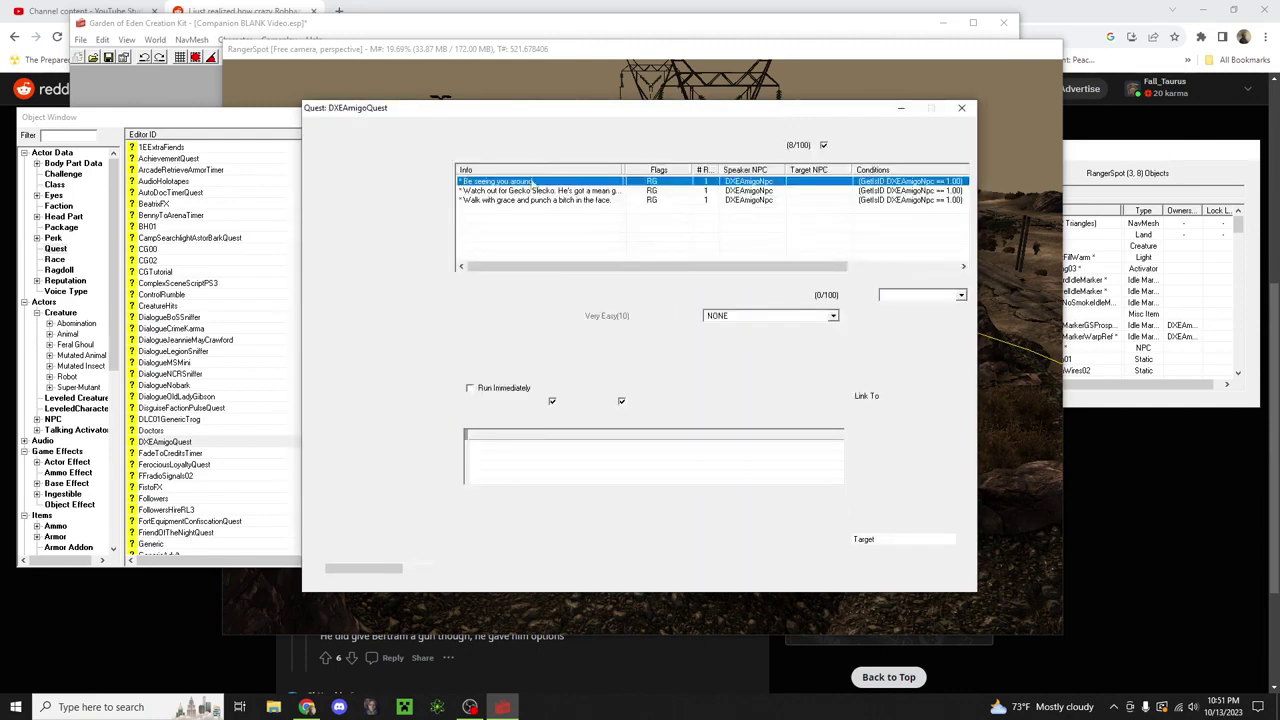
Step: Accept the companion quest's dialogue edits and save the plugin
{"action": "left_click", "coordinate": [929, 581]}
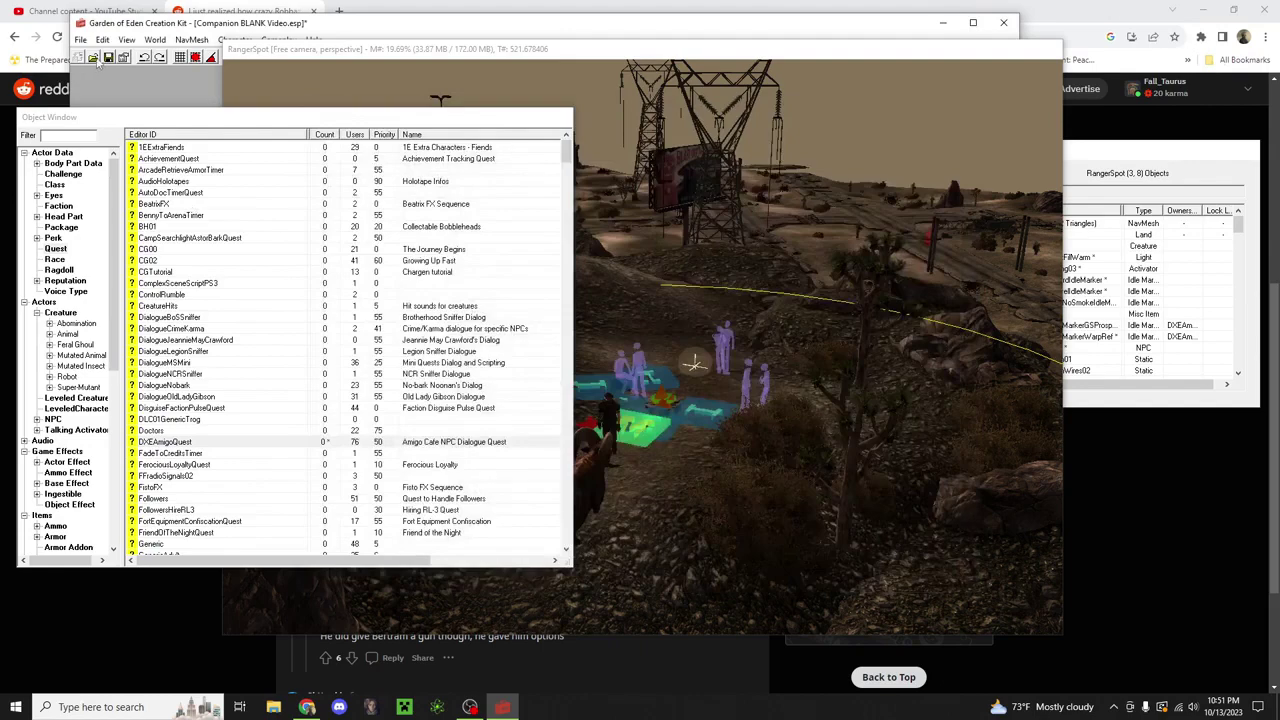
{"action": "scroll", "coordinate": [378, 393], "scroll_direction": "down", "scroll_amount": 8}
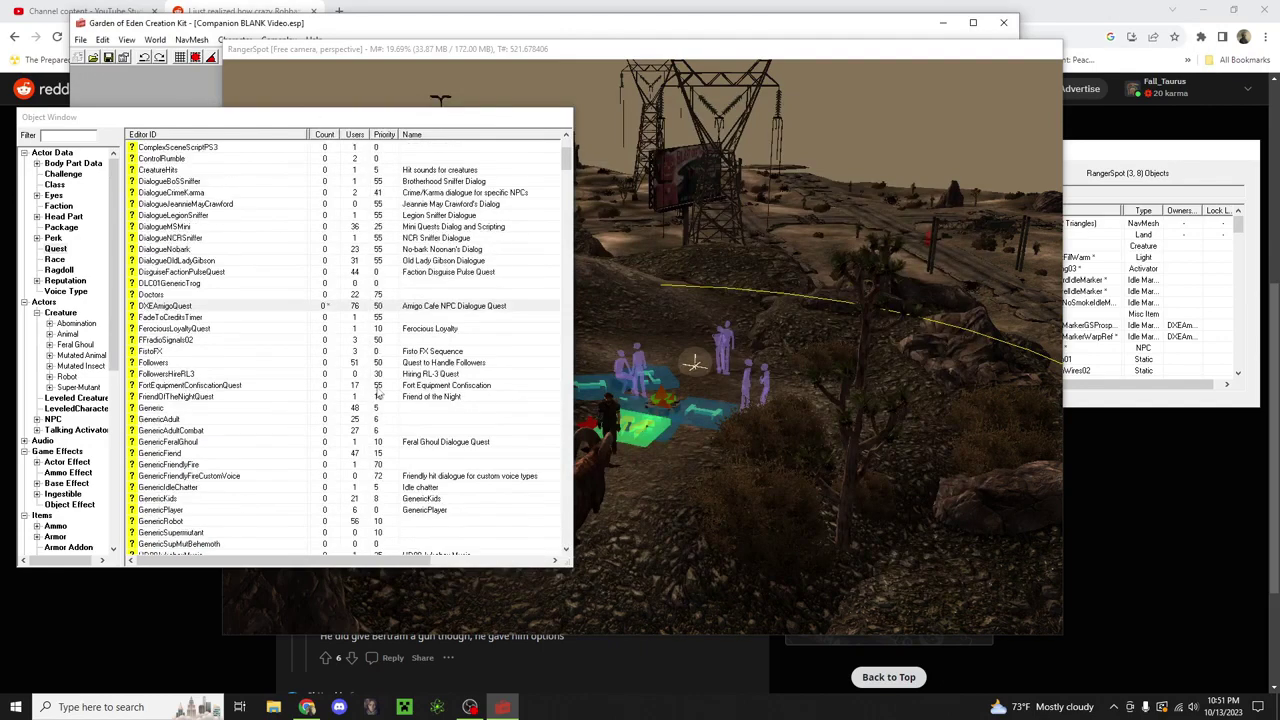
{"action": "scroll", "coordinate": [378, 393], "scroll_direction": "up", "scroll_amount": 7}
{"action": "scroll", "coordinate": [376, 390], "scroll_direction": "up", "scroll_amount": 1}
Step: Examine the companion's campsite in the RangerSpot cell, up close and from a distance
{"action": "left_click", "coordinate": [519, 49]}
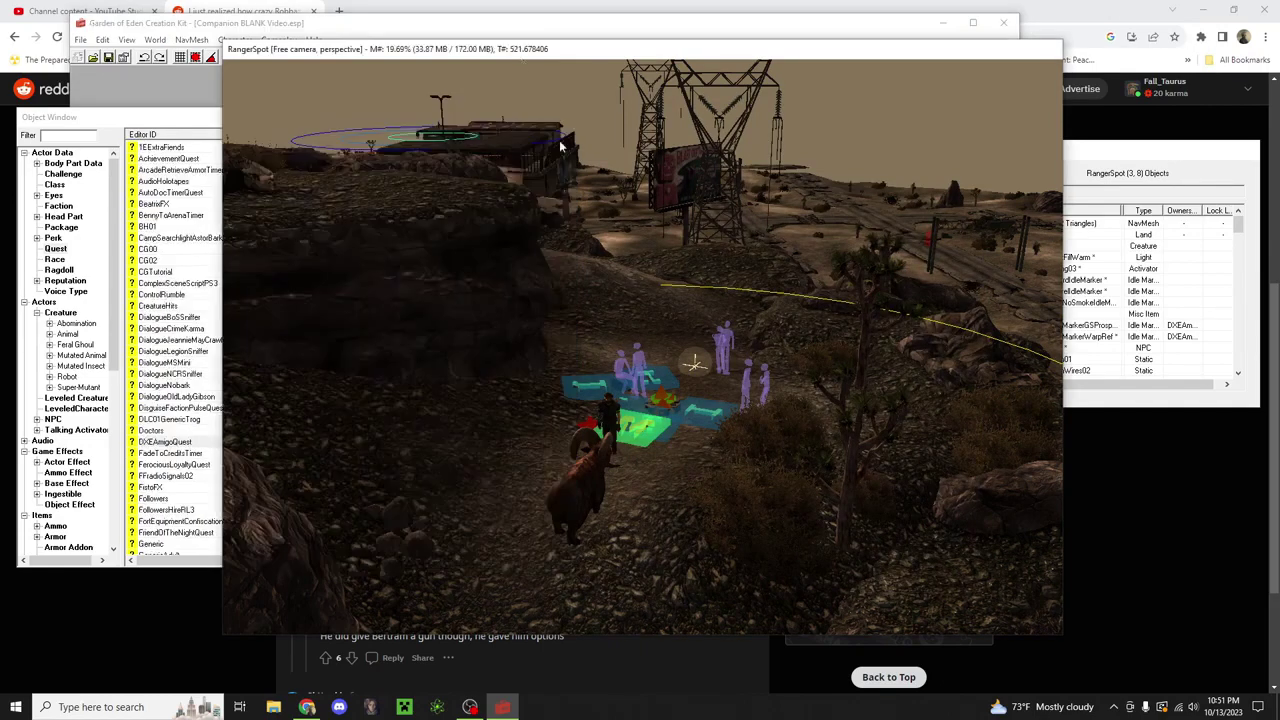
{"action": "middle_click_drag", "start_coordinate": [655, 320], "coordinate": [558, 193]}
{"action": "scroll", "coordinate": [636, 294], "scroll_direction": "up", "scroll_amount": 3}
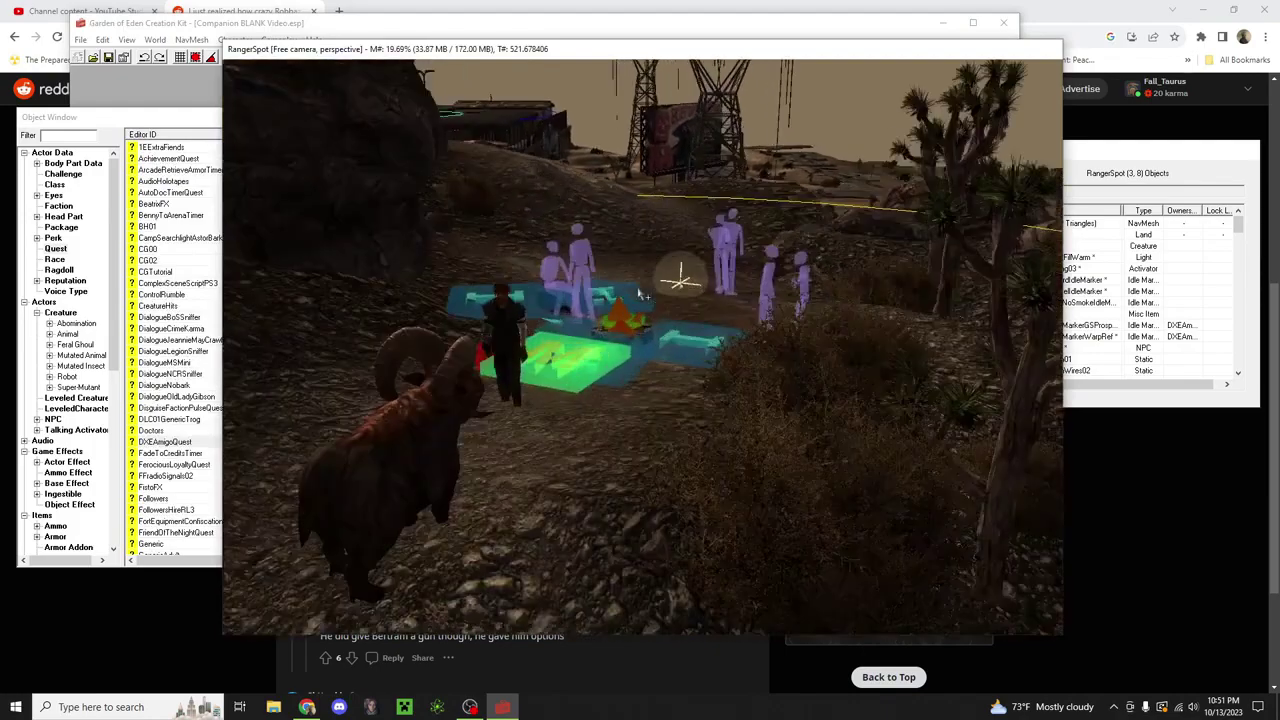
{"action": "middle_click_drag", "start_coordinate": [636, 294], "coordinate": [668, 284]}
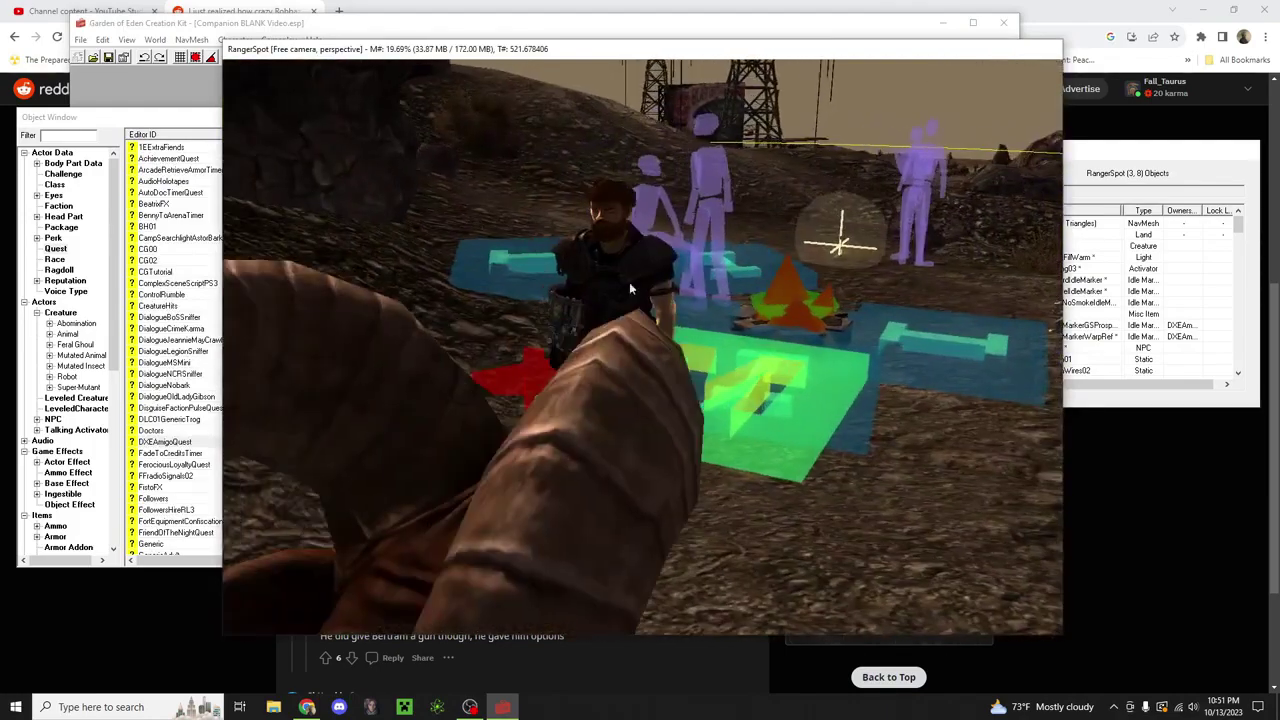
{"action": "scroll", "coordinate": [672, 287], "scroll_direction": "down", "scroll_amount": 5}
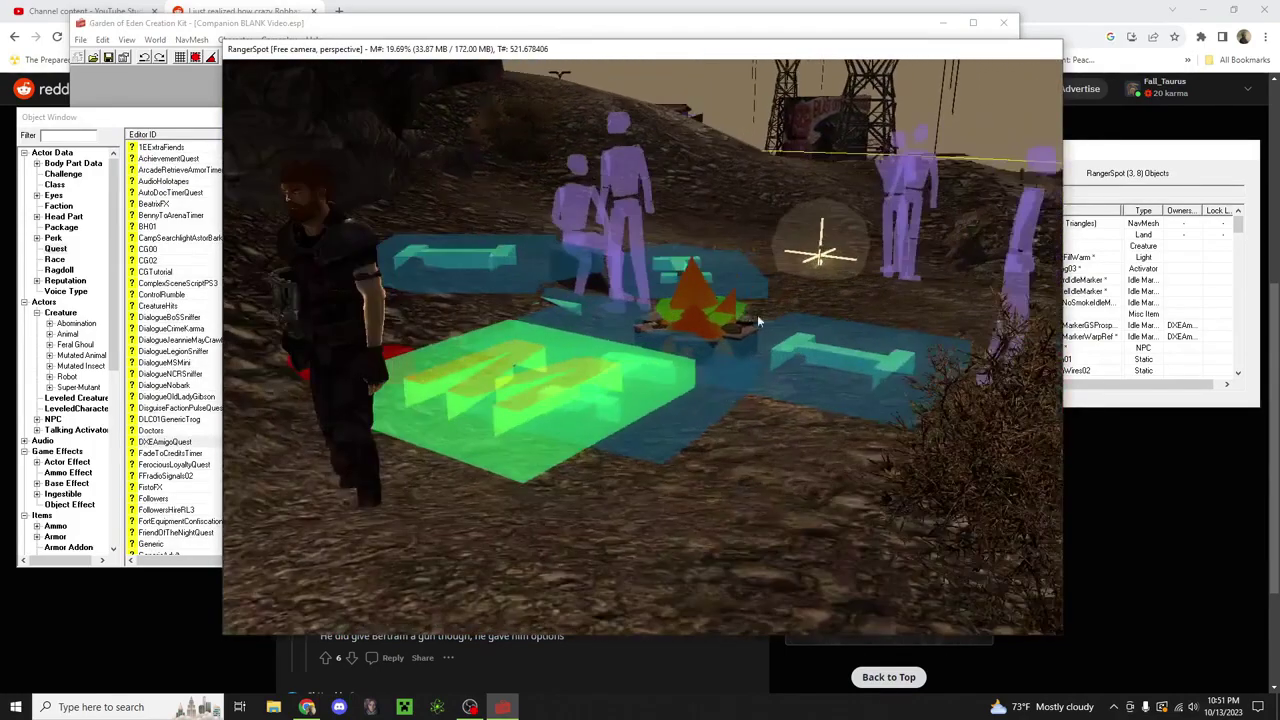
{"action": "scroll", "coordinate": [714, 298], "scroll_direction": "down", "scroll_amount": 4}
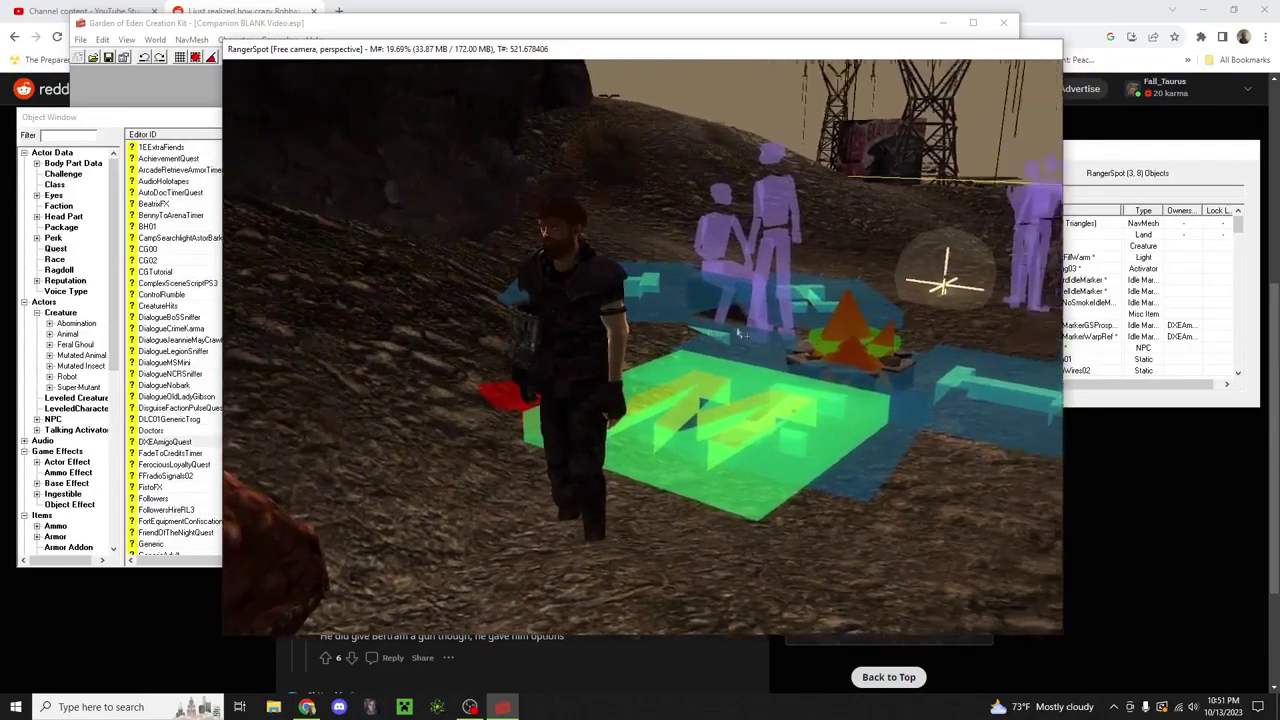
{"action": "scroll", "coordinate": [714, 298], "scroll_direction": "down", "scroll_amount": 8}
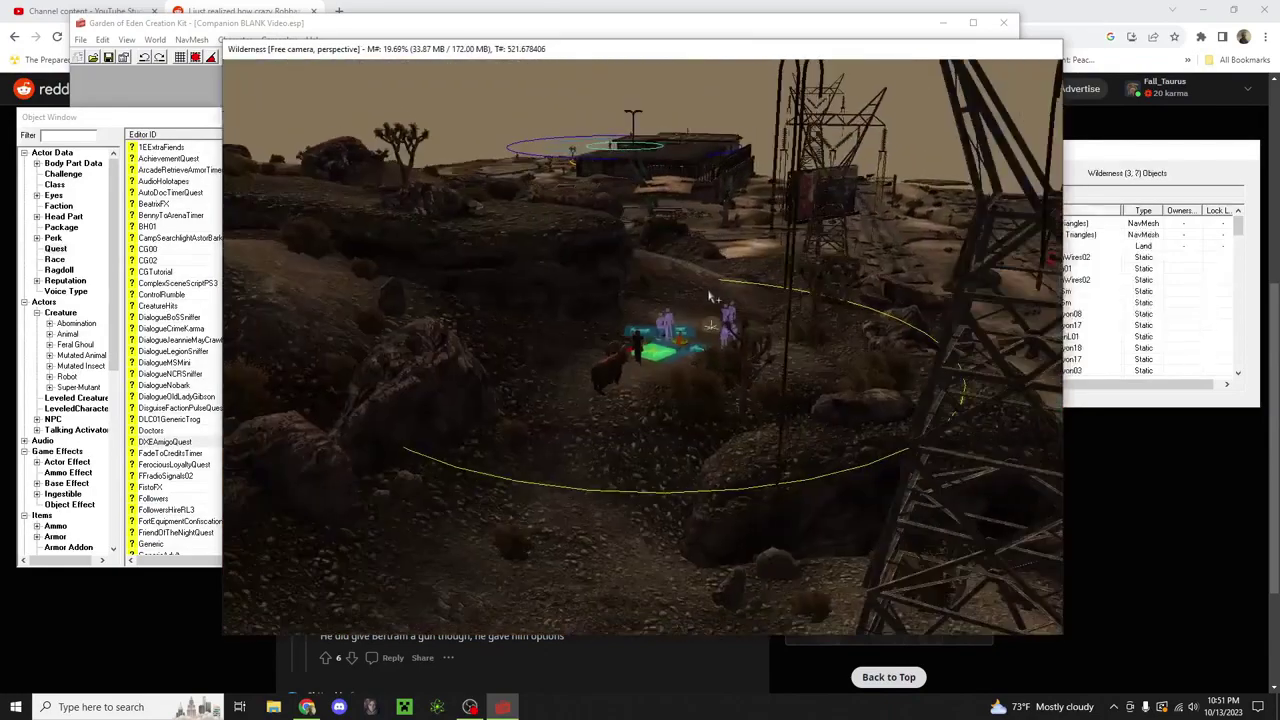
{"action": "scroll", "coordinate": [707, 298], "scroll_direction": "up", "scroll_amount": 15}
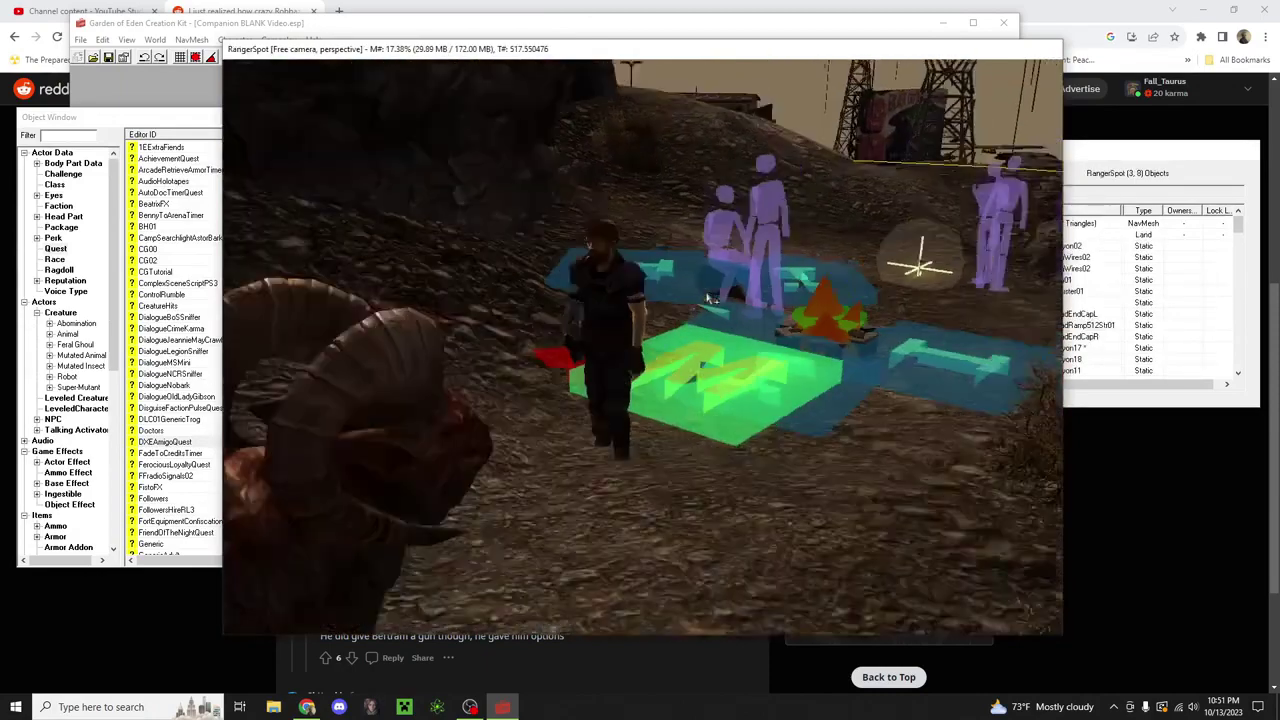
{"action": "scroll", "coordinate": [707, 298], "scroll_direction": "down", "scroll_amount": 2}
Step: Select the bighorner, the companion NPC and the green and red markers beside him together at the camp
{"action": "left_click", "coordinate": [465, 428]}
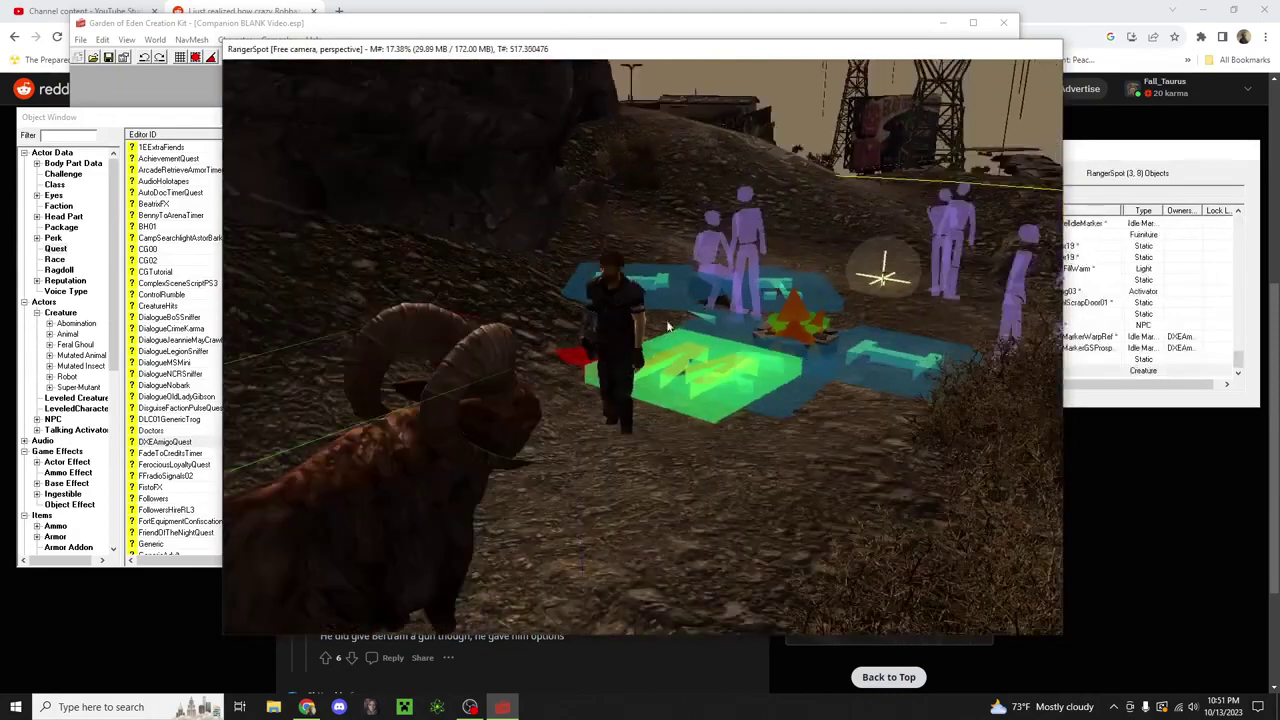
{"action": "middle_click_drag", "start_coordinate": [685, 320], "coordinate": [558, 402], "text": "shift"}
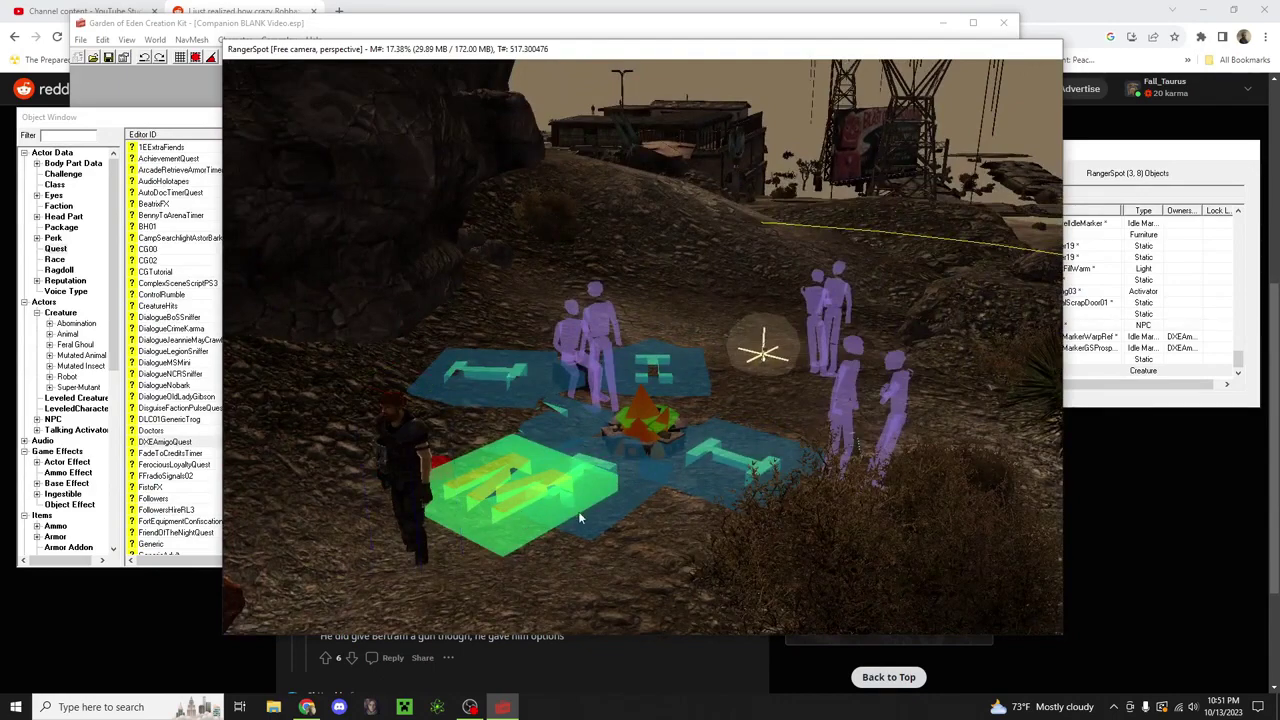
{"action": "key", "text": "shift"}
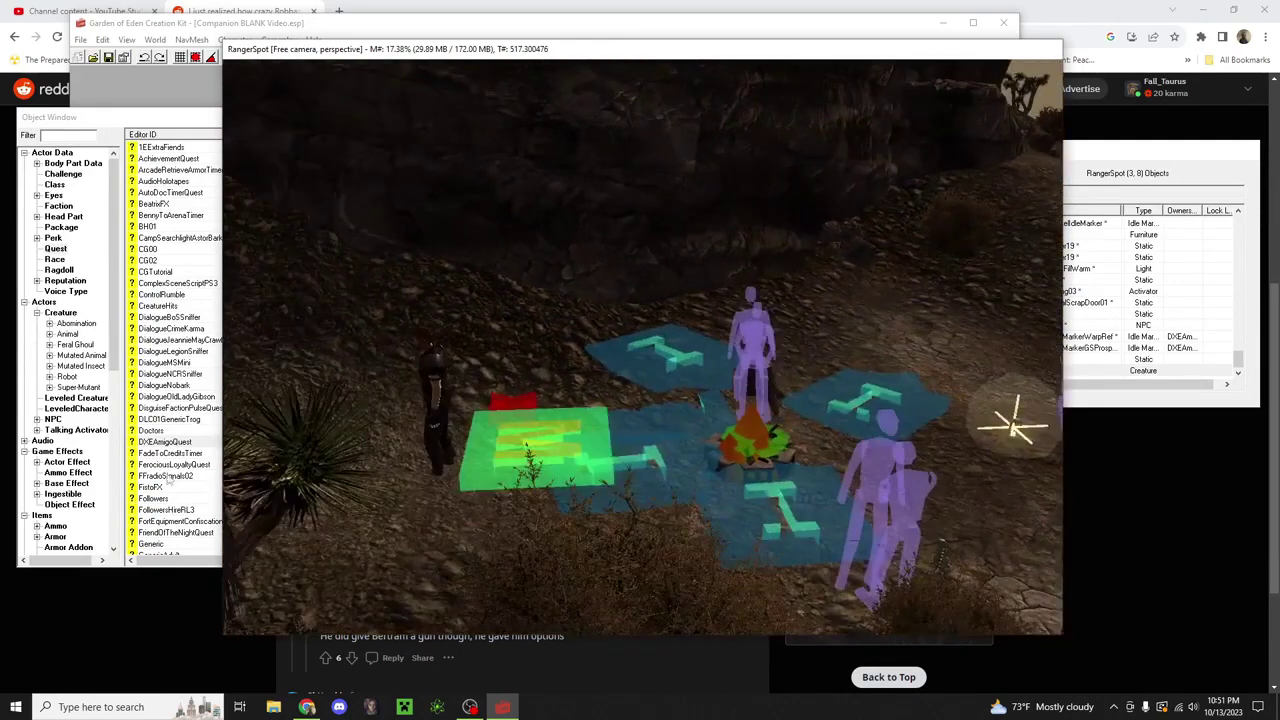
{"action": "middle_click_drag", "start_coordinate": [527, 477], "coordinate": [531, 480], "text": "shift"}
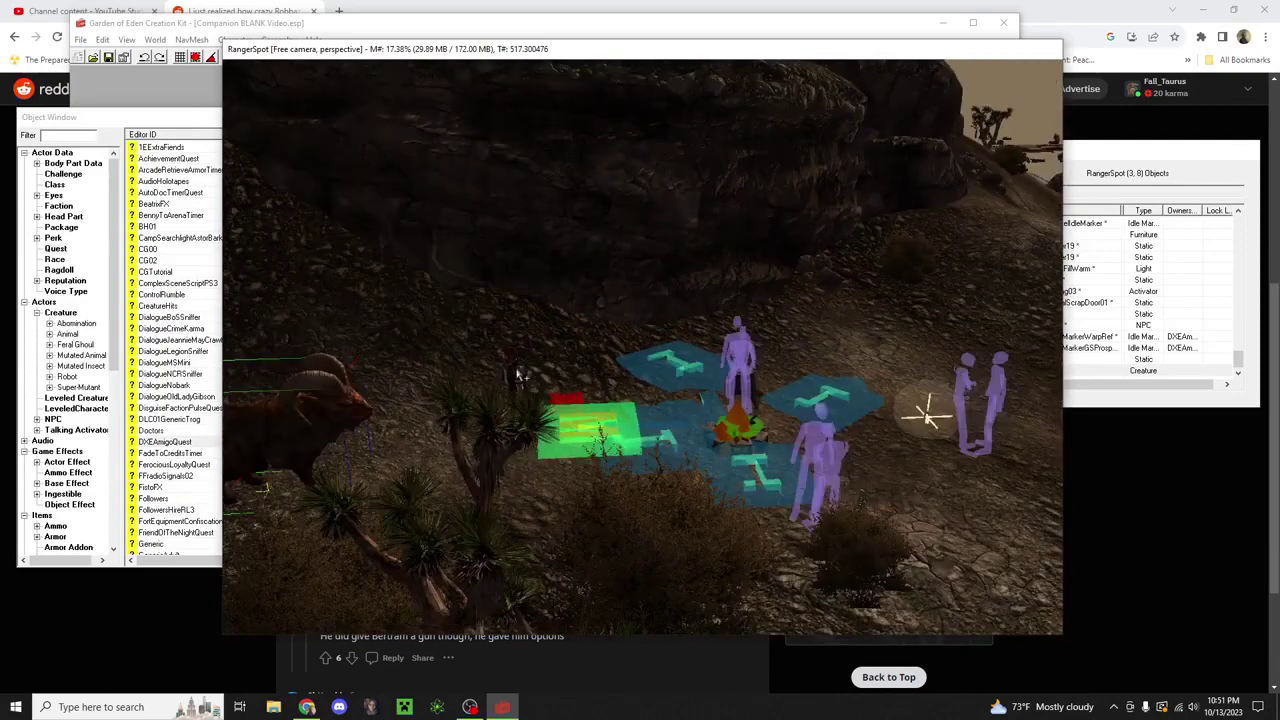
{"action": "left_click", "coordinate": [636, 454]}
{"action": "left_click", "coordinate": [575, 398]}
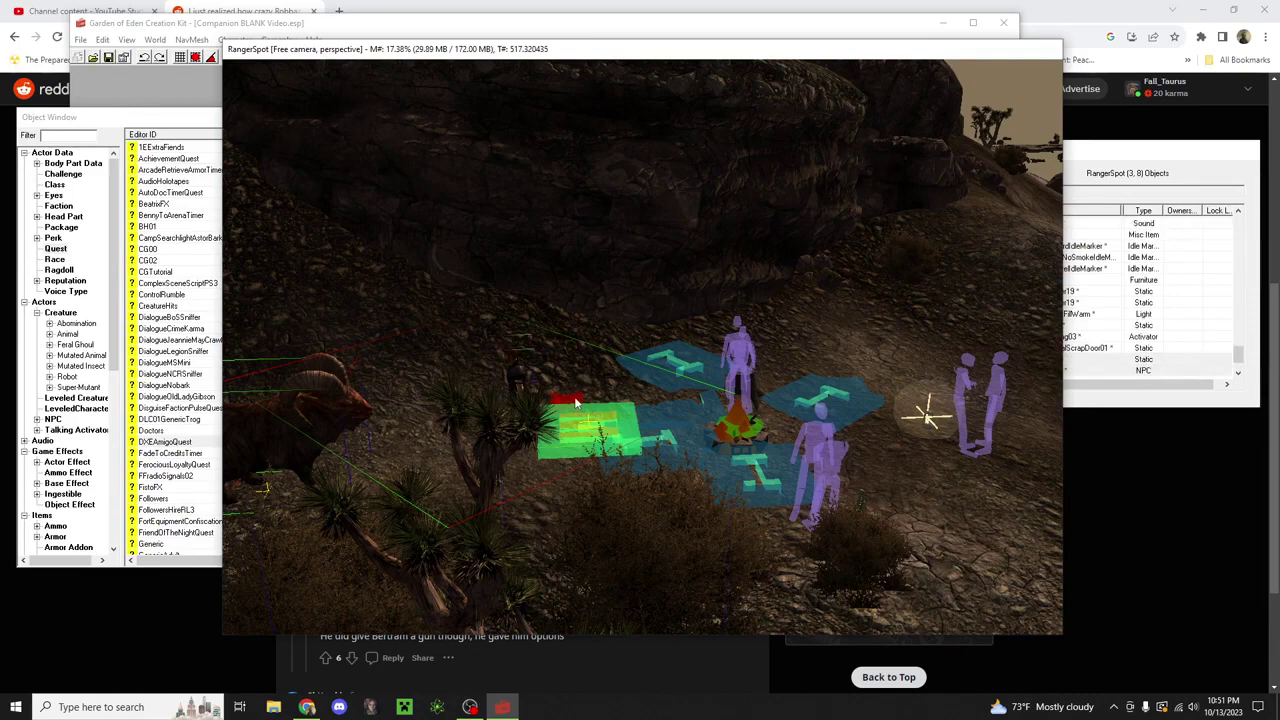
Step: Extend the selection to the blue markers, the campfire and the purple idle markers around it
{"action": "scroll", "coordinate": [575, 402], "scroll_direction": "up", "scroll_amount": 3}
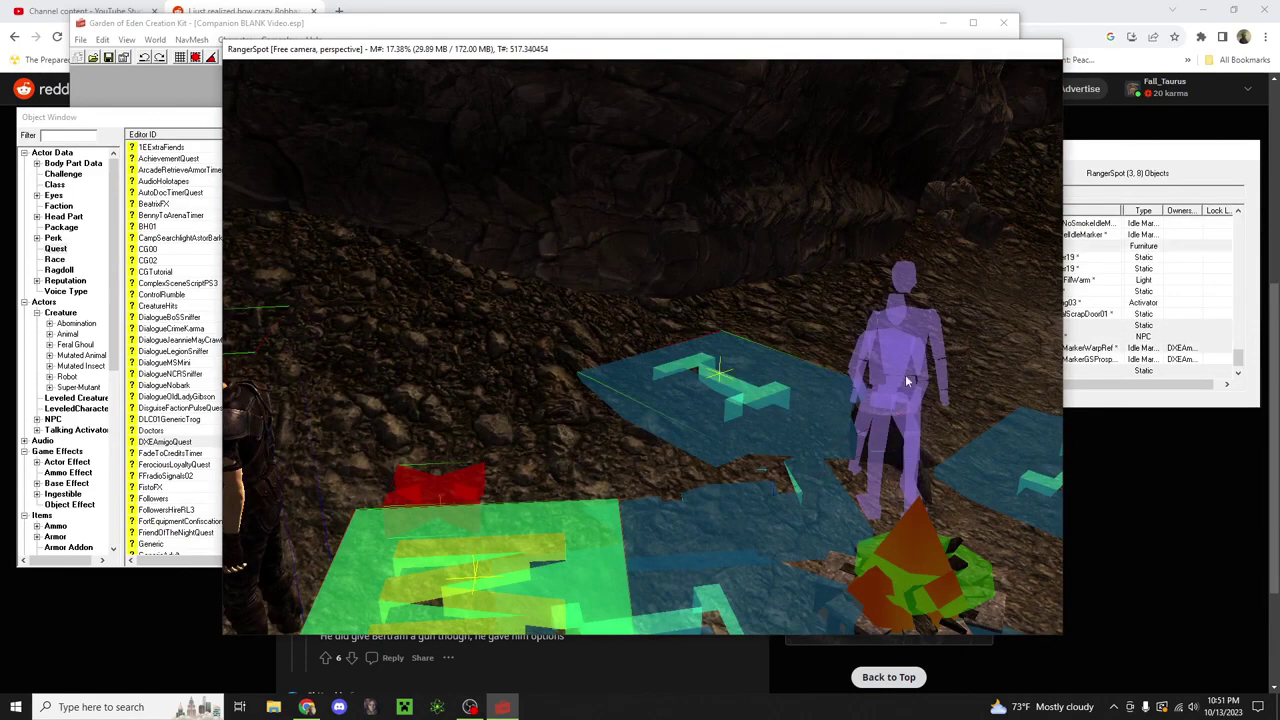
{"action": "left_click", "coordinate": [755, 528]}
{"action": "middle_click_drag", "start_coordinate": [834, 502], "coordinate": [725, 463]}
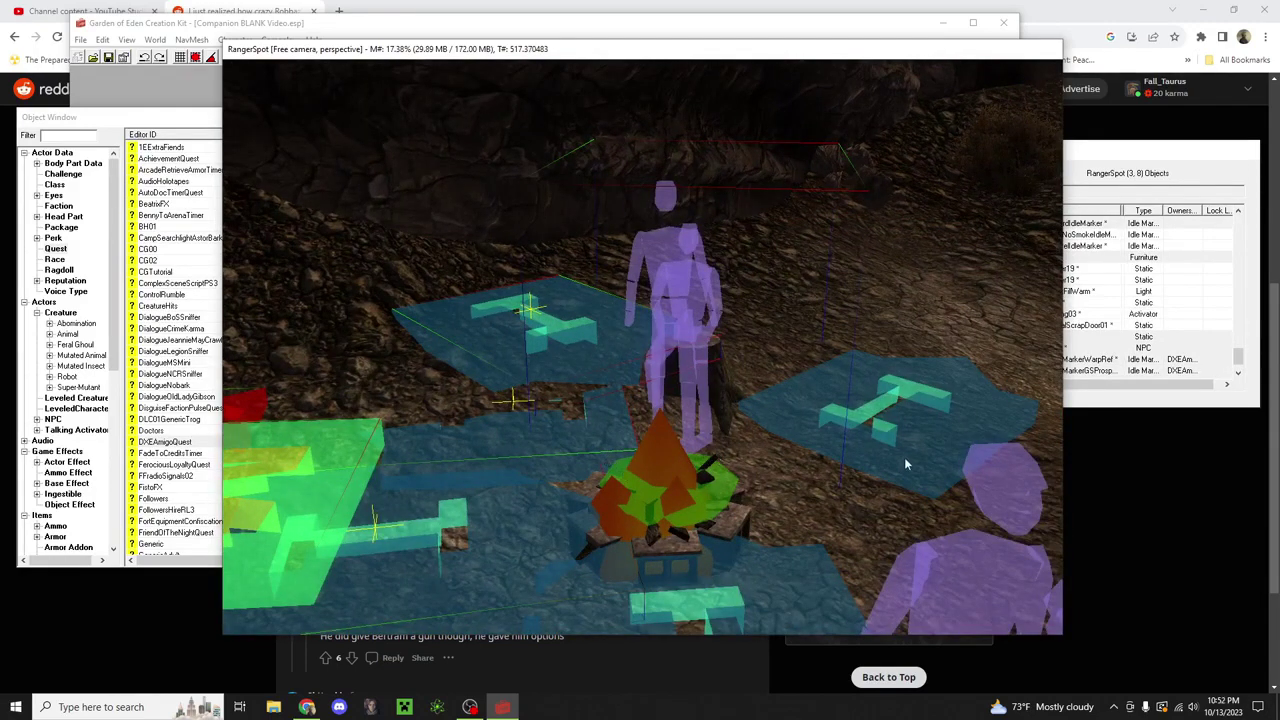
{"action": "scroll", "coordinate": [905, 460], "scroll_direction": "down", "scroll_amount": 3}
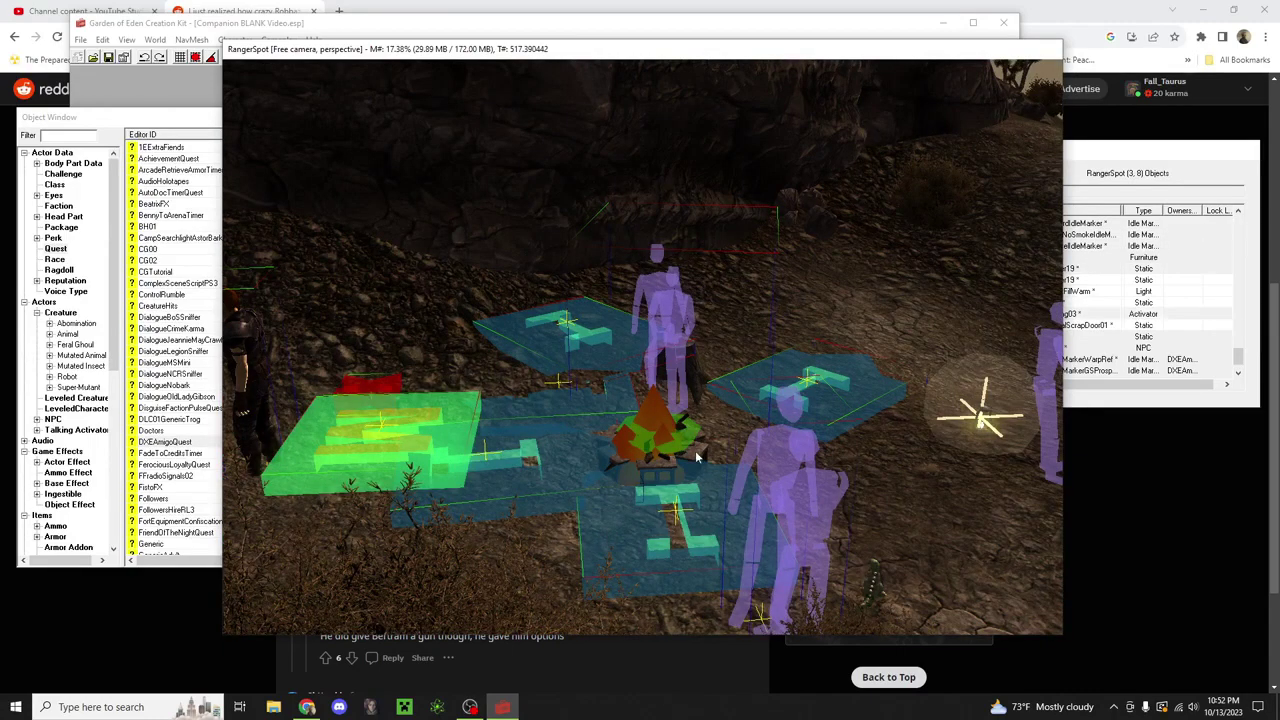
{"action": "middle_click_drag", "start_coordinate": [732, 488], "coordinate": [709, 412]}
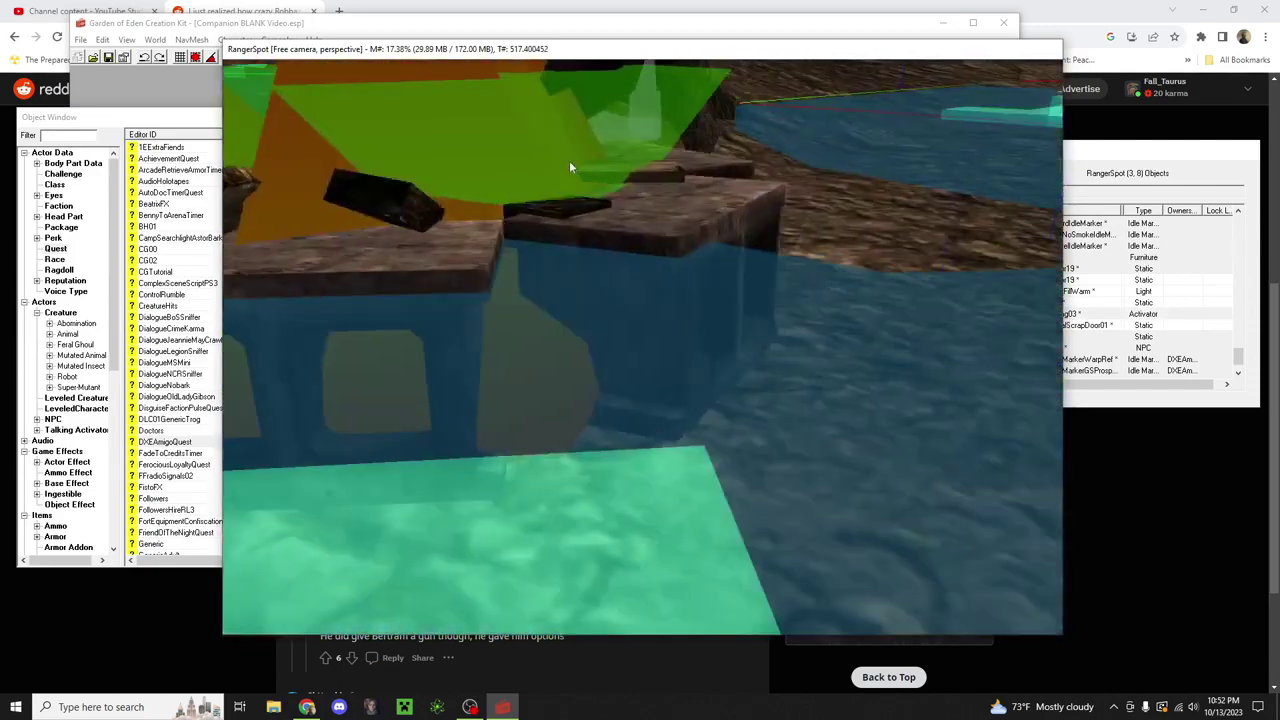
{"action": "scroll", "coordinate": [575, 180], "scroll_direction": "down", "scroll_amount": 5}
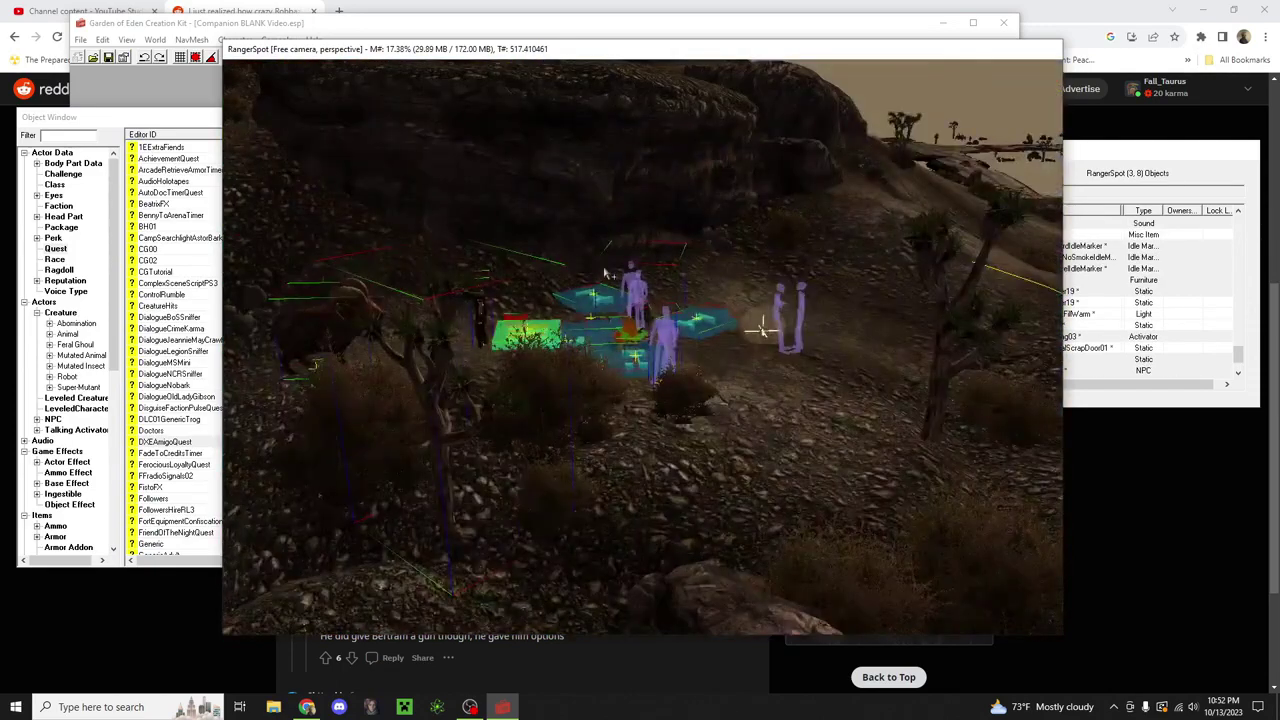
{"action": "scroll", "coordinate": [605, 273], "scroll_direction": "up", "scroll_amount": 3}
{"action": "scroll", "coordinate": [606, 275], "scroll_direction": "down", "scroll_amount": 2}
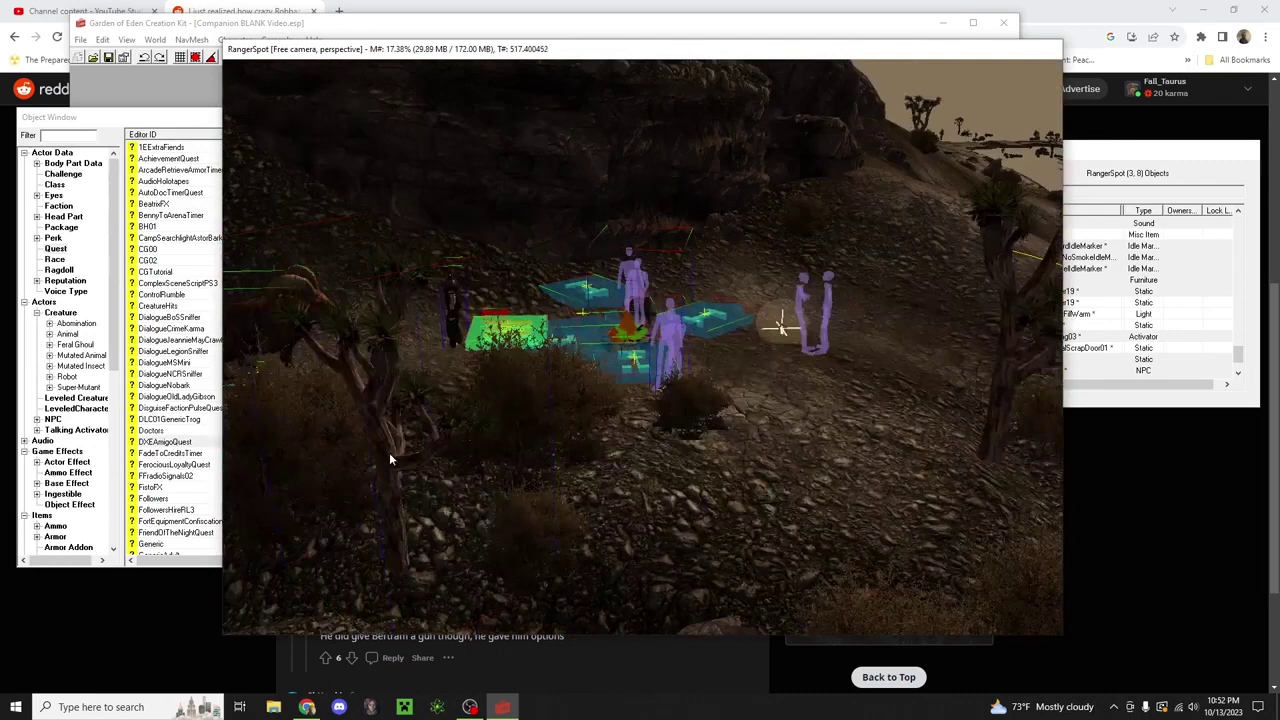
{"action": "middle_click_drag", "start_coordinate": [580, 360], "coordinate": [549, 620]}
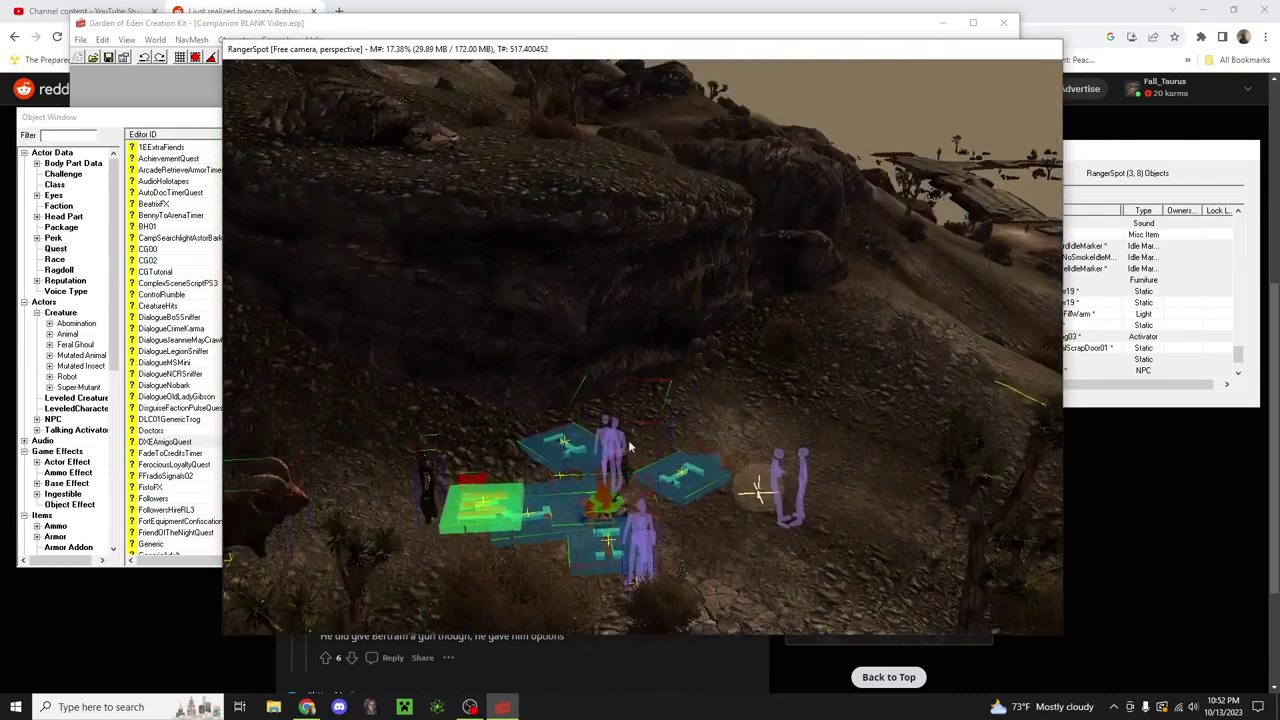
Step: Shift the selected camp objects slightly and add the outlying pair of idle markers and the light to the selection
{"action": "left_click_drag", "start_coordinate": [617, 448], "coordinate": [598, 478]}
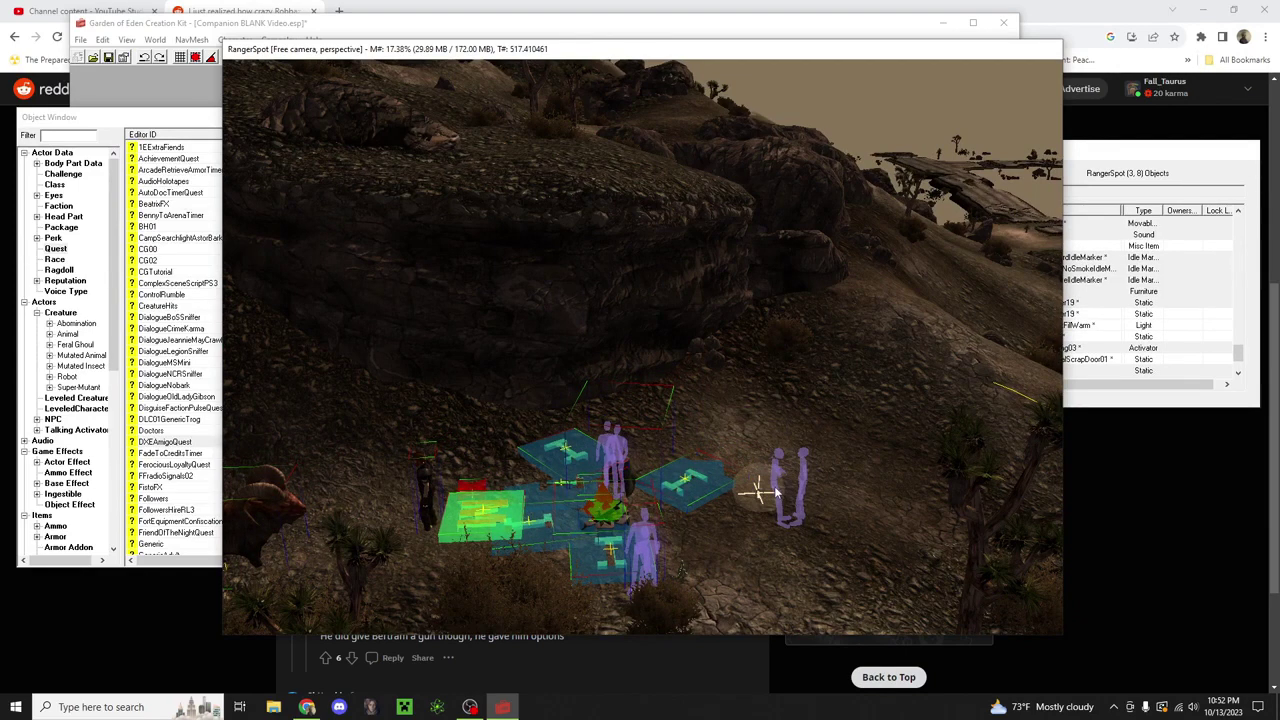
{"action": "left_click", "coordinate": [776, 492], "text": "ctrl"}
{"action": "left_click", "coordinate": [760, 495], "text": "ctrl"}
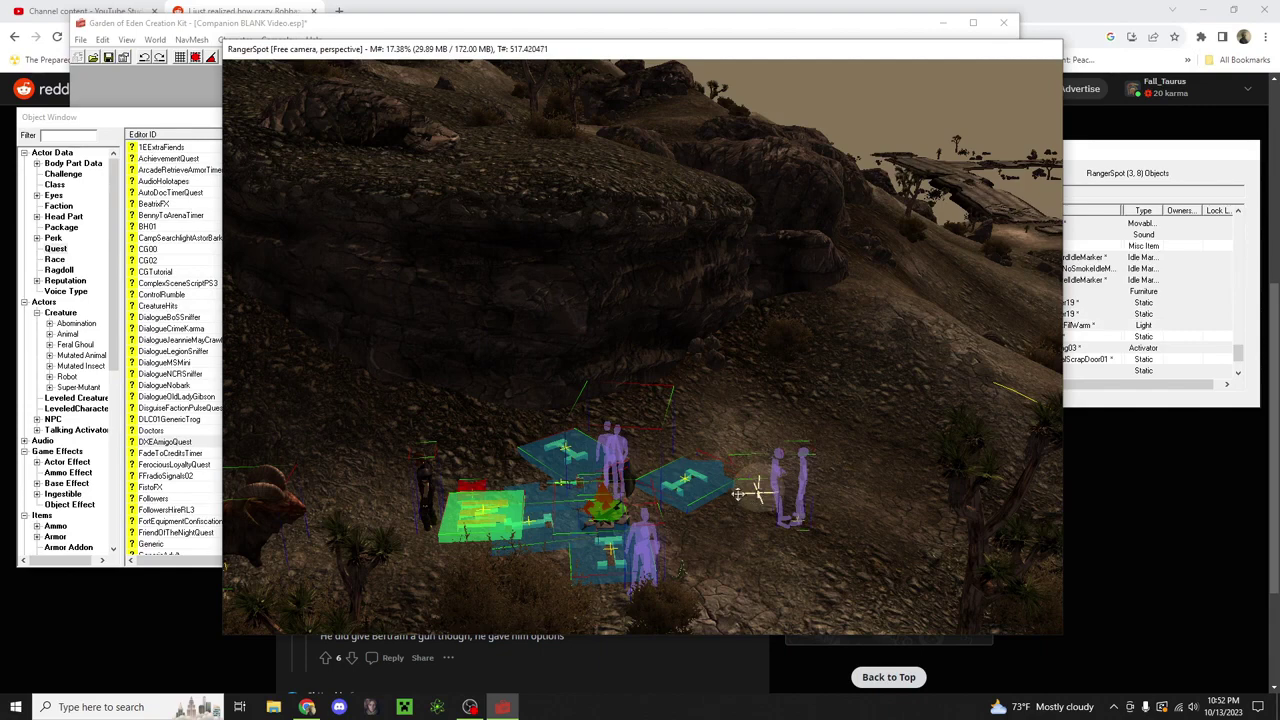
{"action": "scroll", "coordinate": [756, 493], "scroll_direction": "up", "scroll_amount": 5}
{"action": "middle_click_drag", "start_coordinate": [756, 493], "coordinate": [625, 298]}
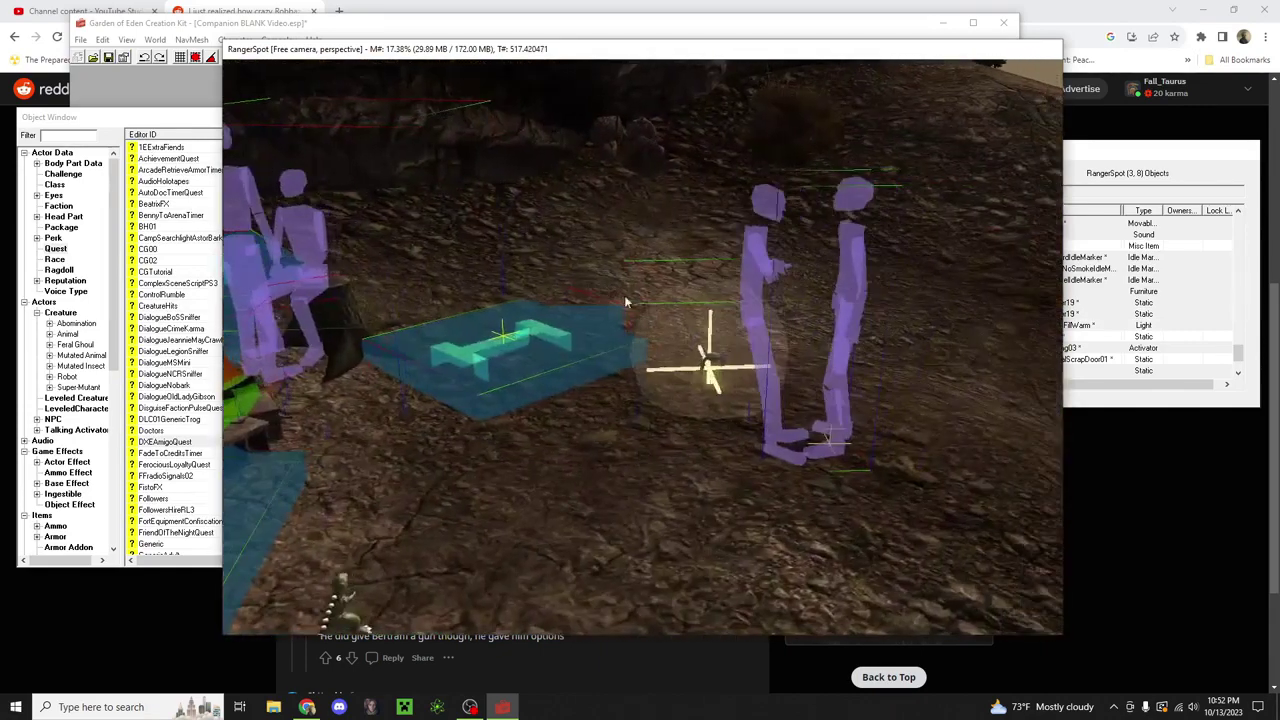